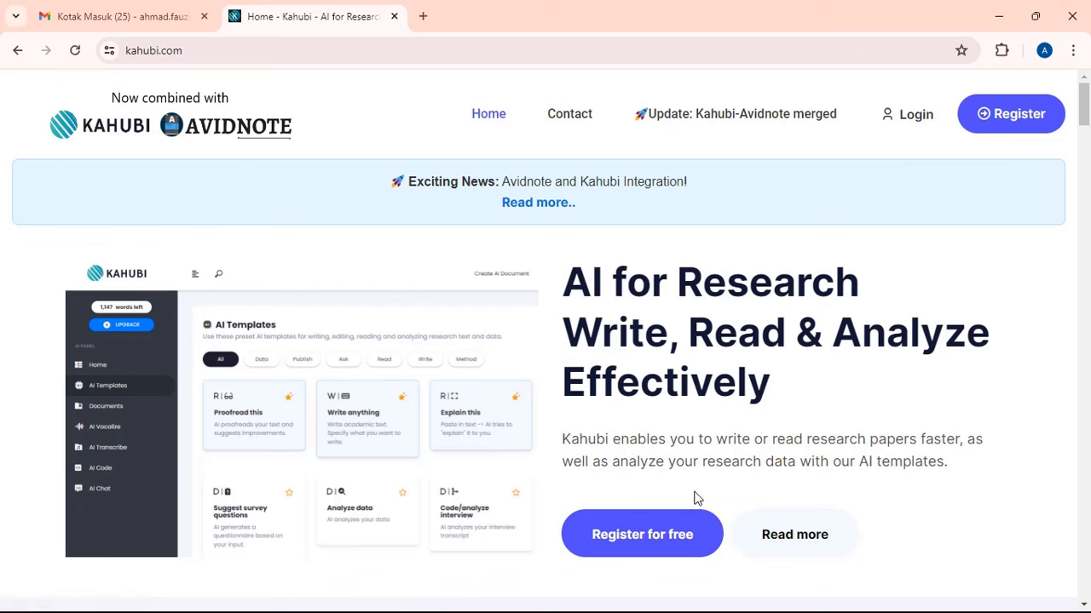
- Open the free registration form and enter the user's full name
left_click(659, 545)
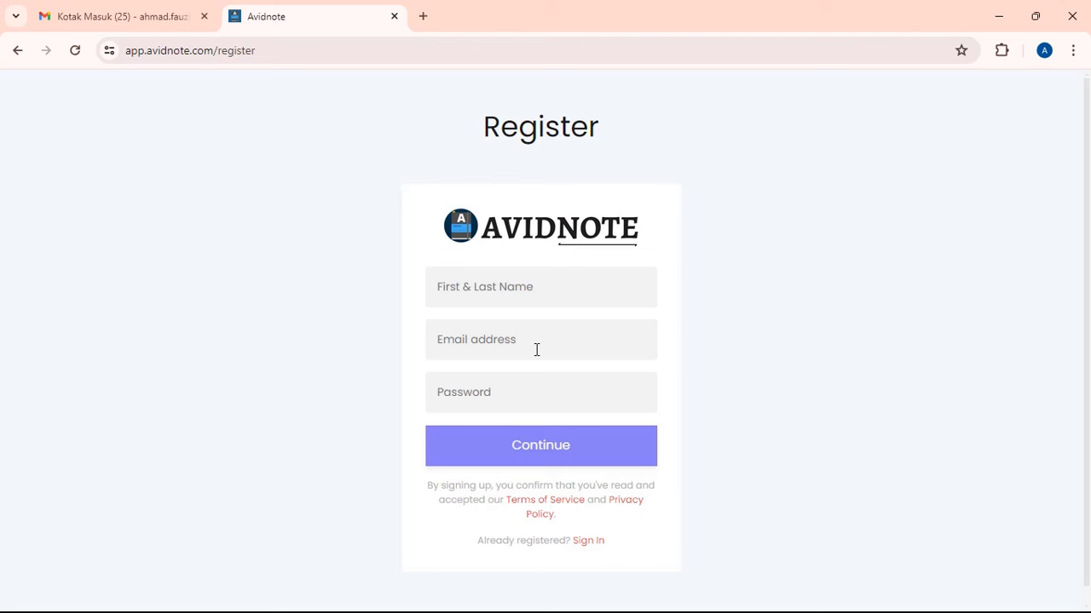
left_click(545, 299)
- Copy the account e-mail address from Gmail and paste it into the e-mail field
left_click(137, 12)
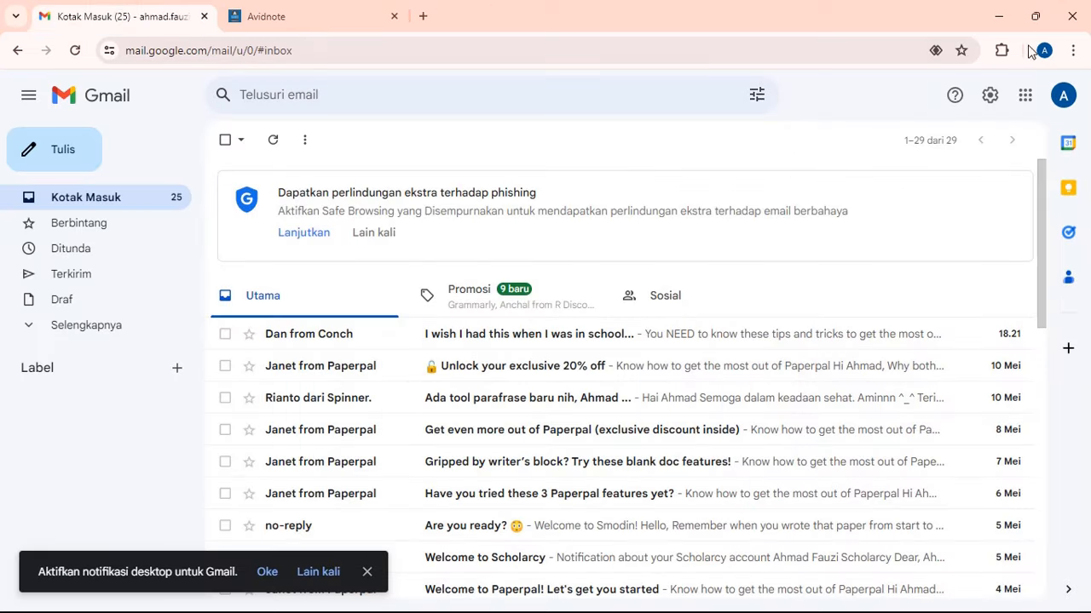
left_click(1073, 96)
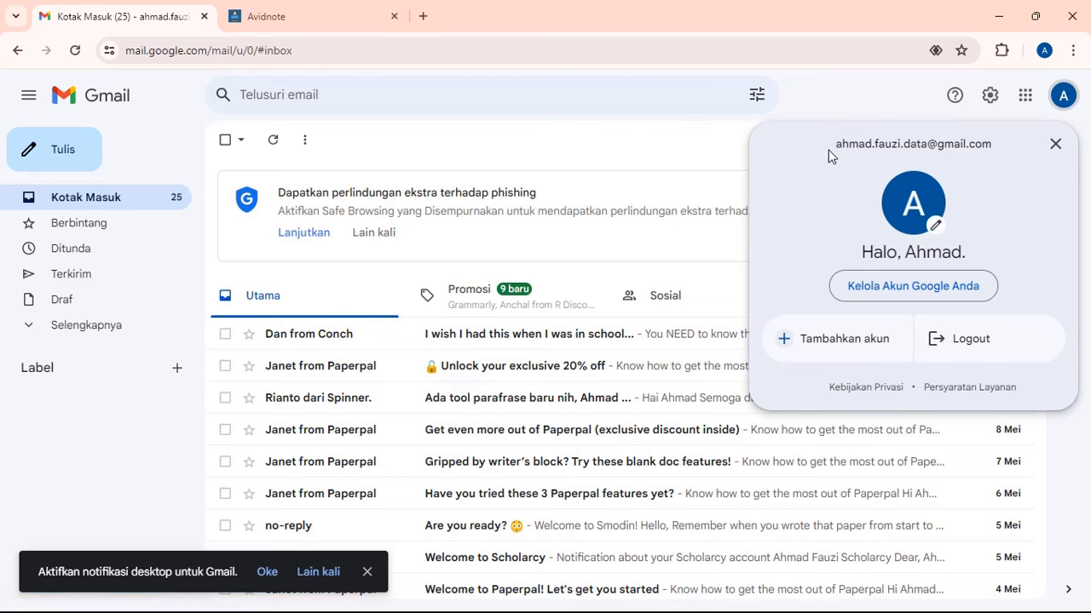
left_click_drag(834, 143, 987, 141)
left_click(324, 13)
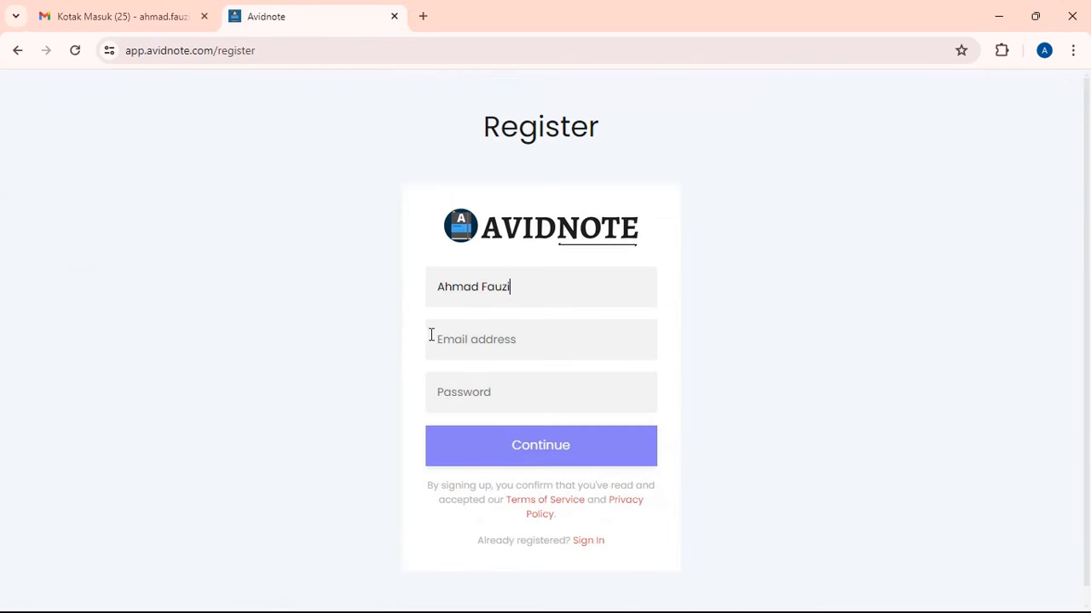
left_click(448, 344)
key("ctrl+v")
- Set the account password, submit the registration and dismiss the save-password prompt
left_click(485, 391)
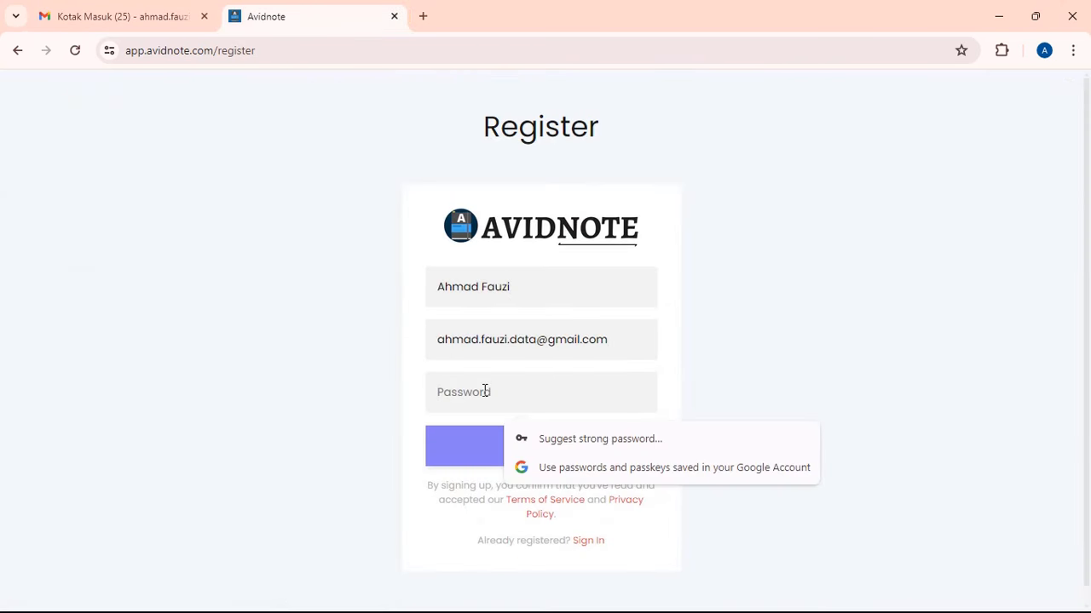
type("••••••••")
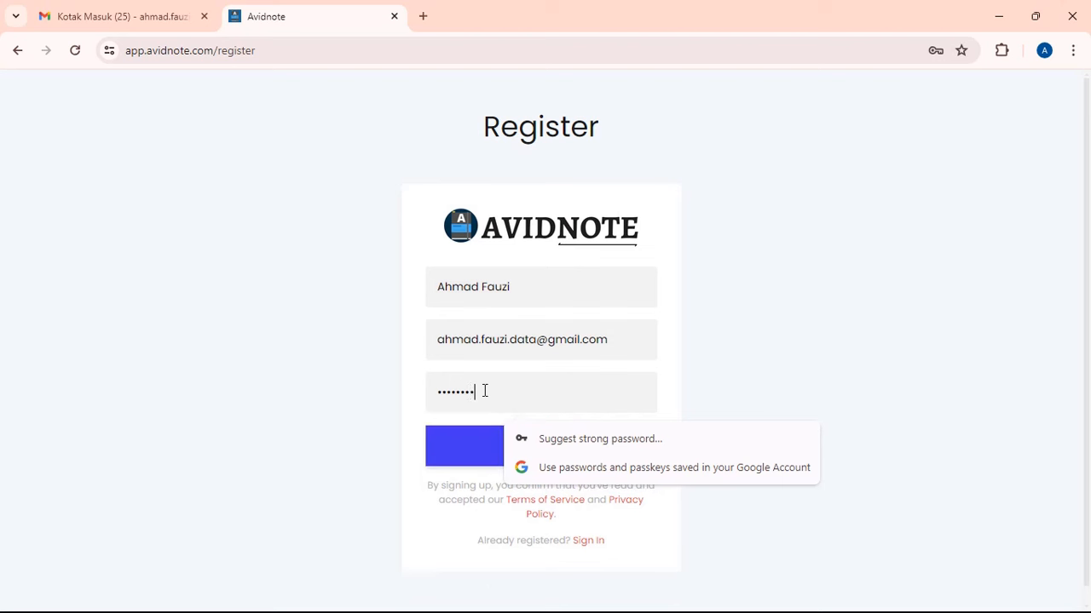
type("•")
left_click(916, 280)
left_click(628, 462)
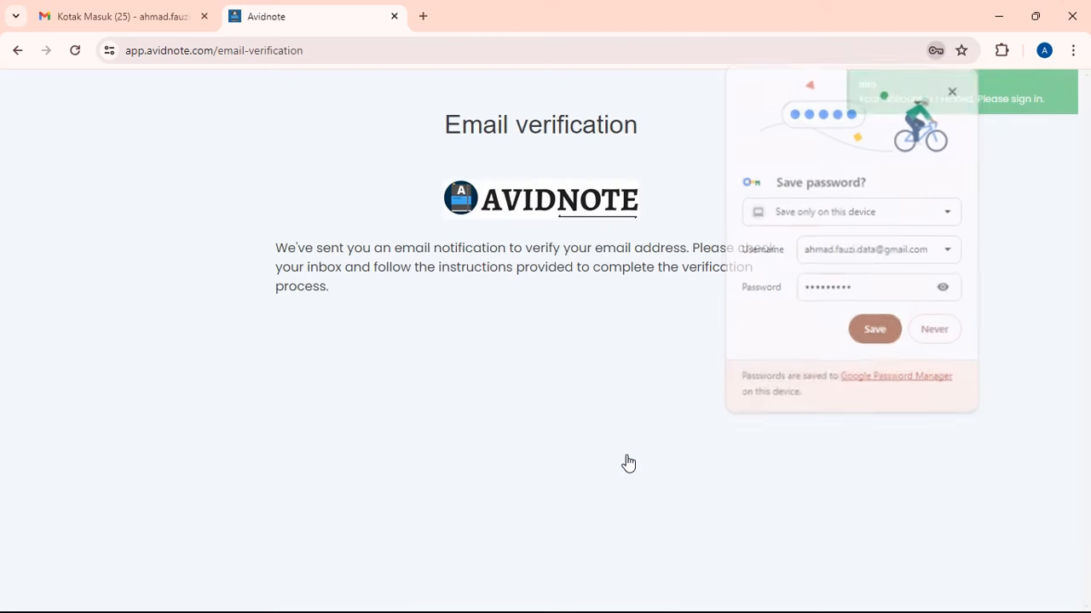
left_click(954, 90)
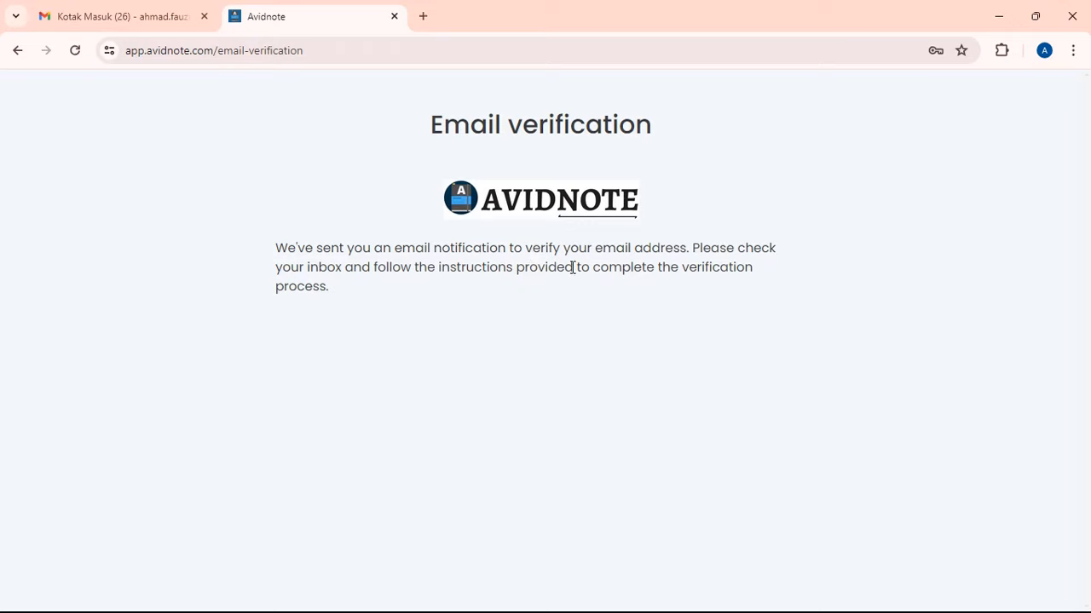
- Open Team Avidnote's Email Verification message in Gmail and follow its Verify Email link
left_click(192, 16)
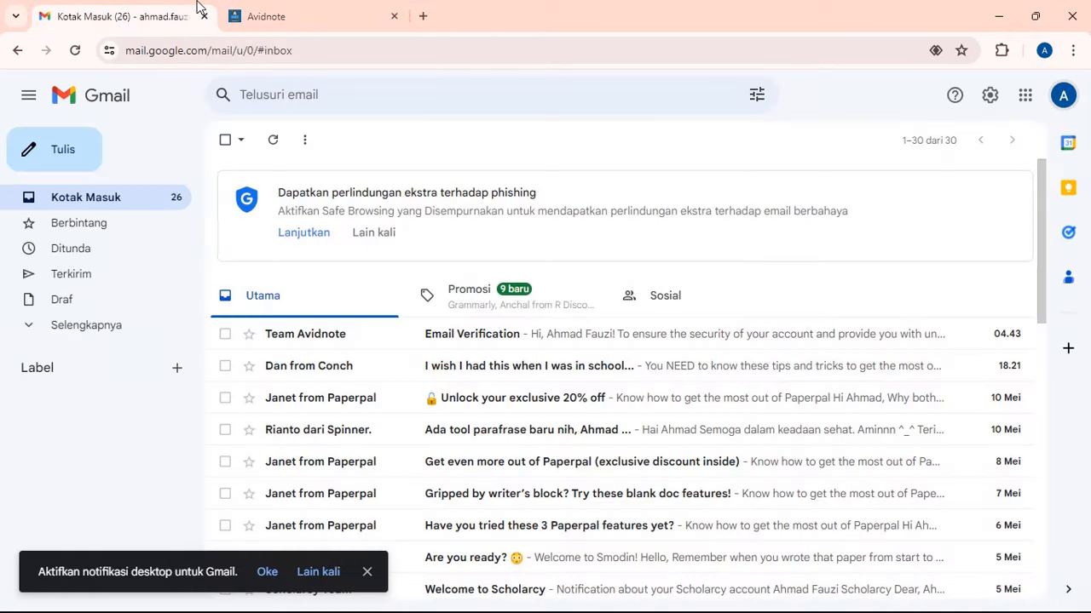
scroll(418, 285, "down", 1)
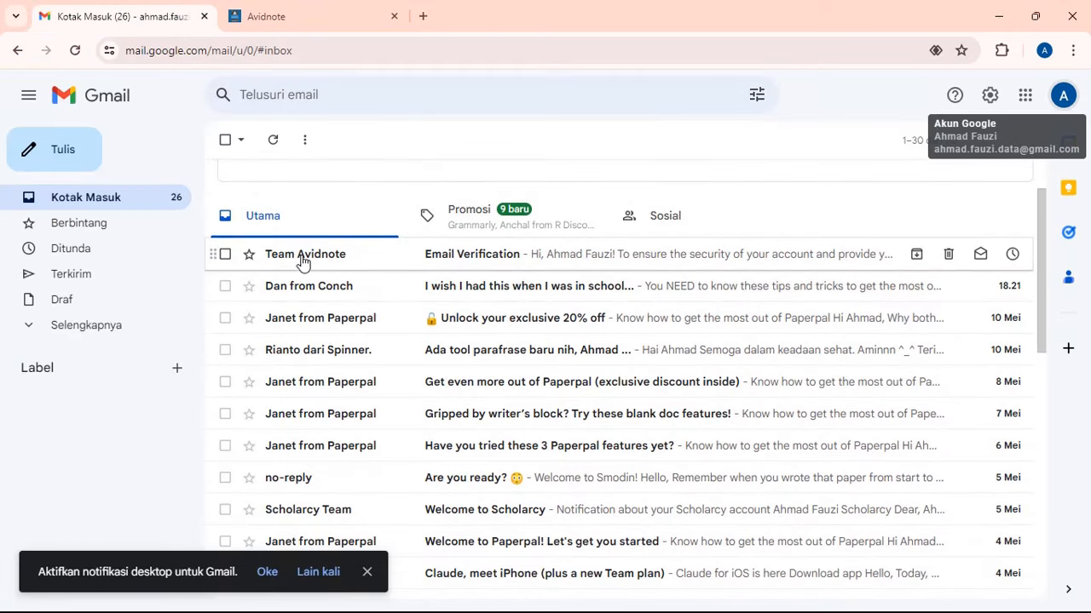
mouse_move(319, 267)
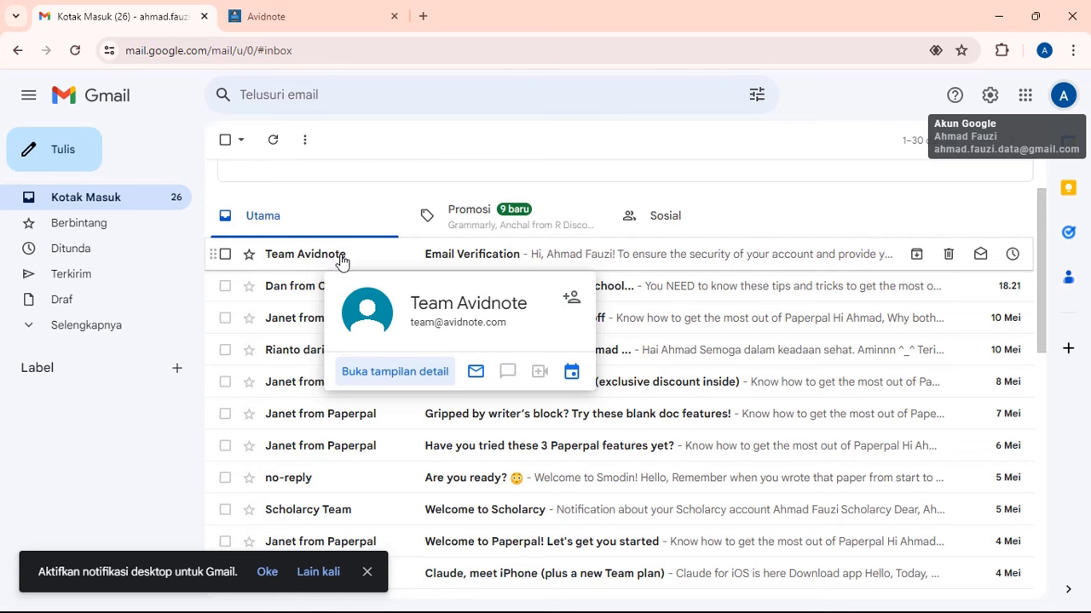
left_click(356, 260)
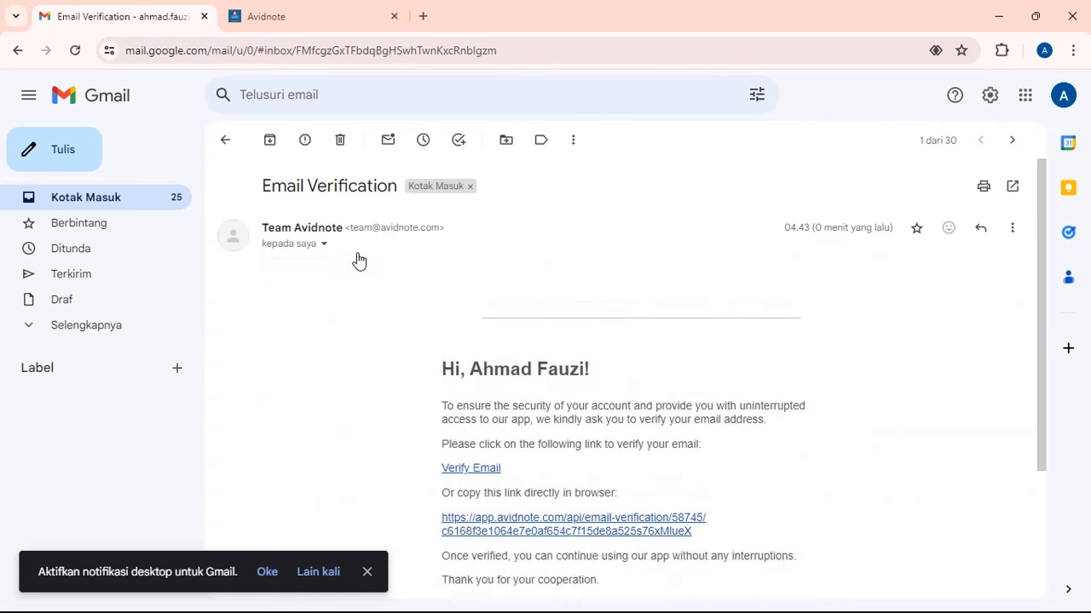
scroll(382, 292, "down", 3)
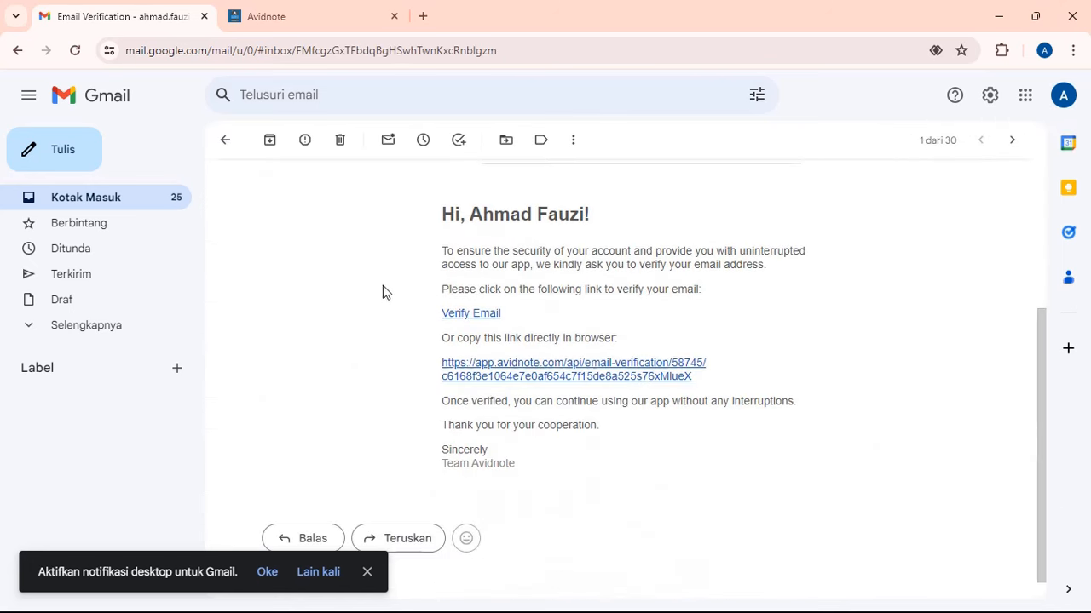
left_click(463, 314)
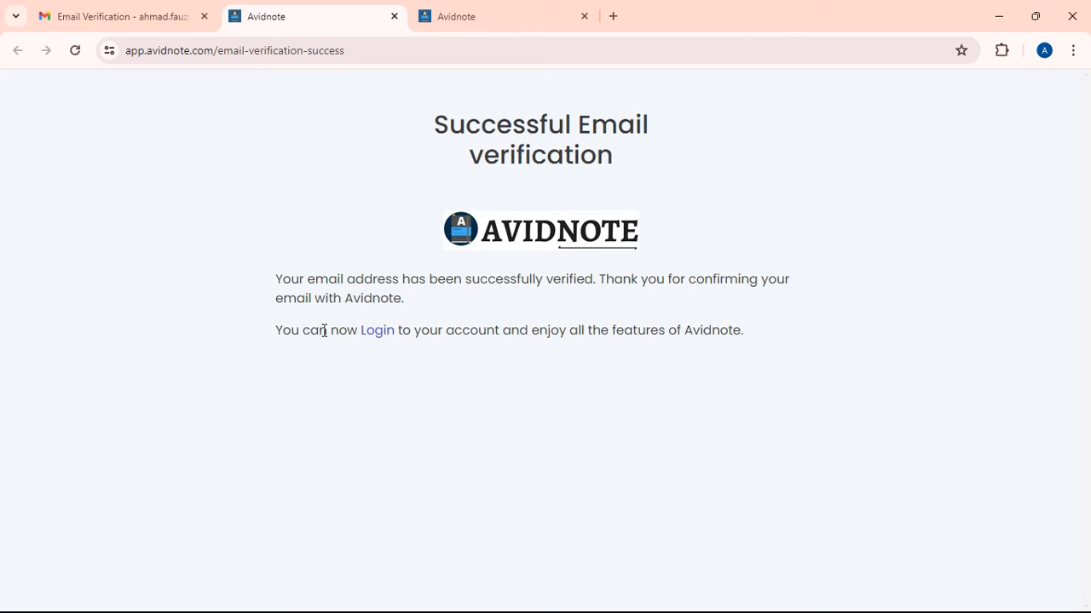
- Log in to Avidnote with the account e-mail and password
left_click(382, 334)
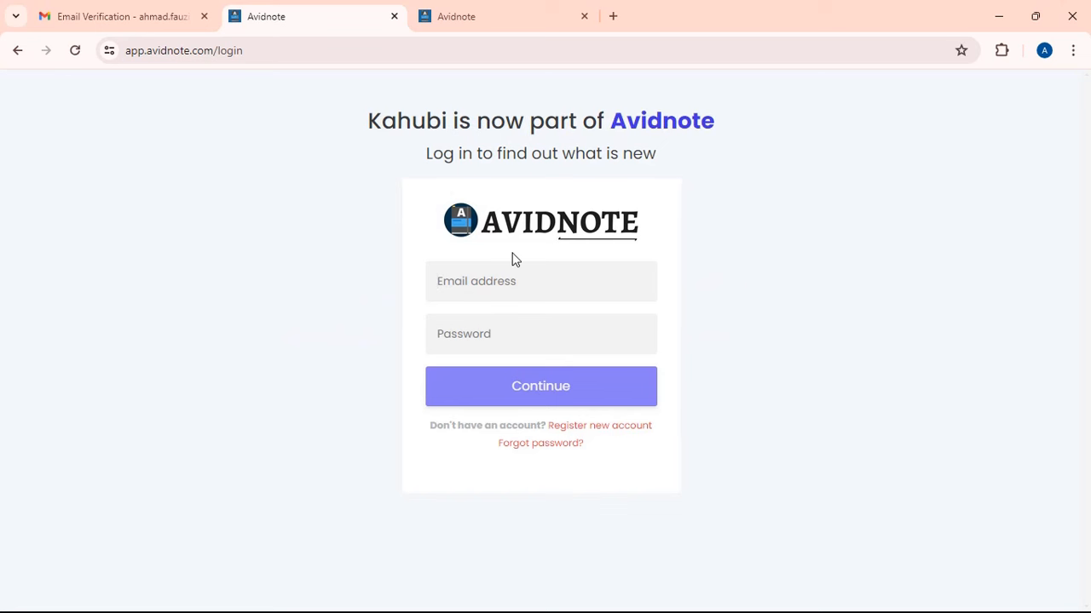
key("ctrl+v")
left_click(511, 333)
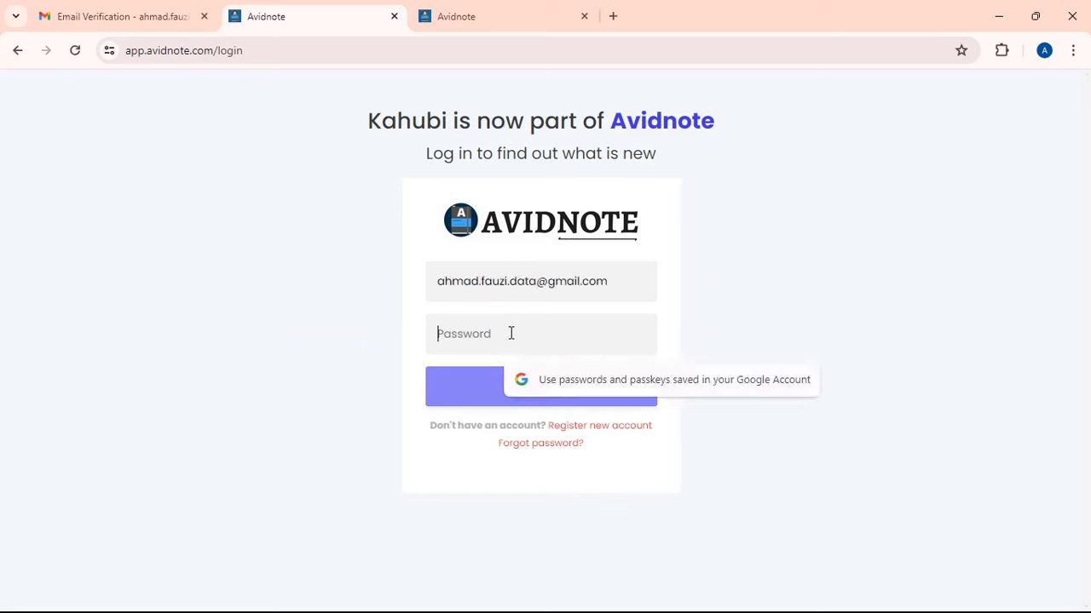
type("****")
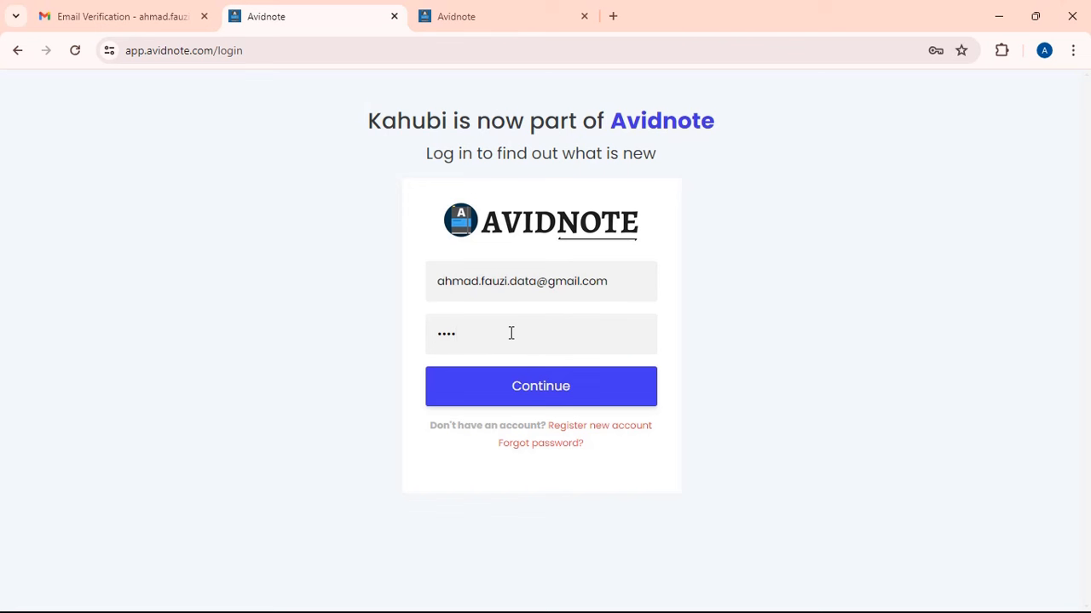
key("BackSpace")
key("BackSpace")
key("BackSpace")
key("BackSpace")
type("*********")
left_click(518, 385)
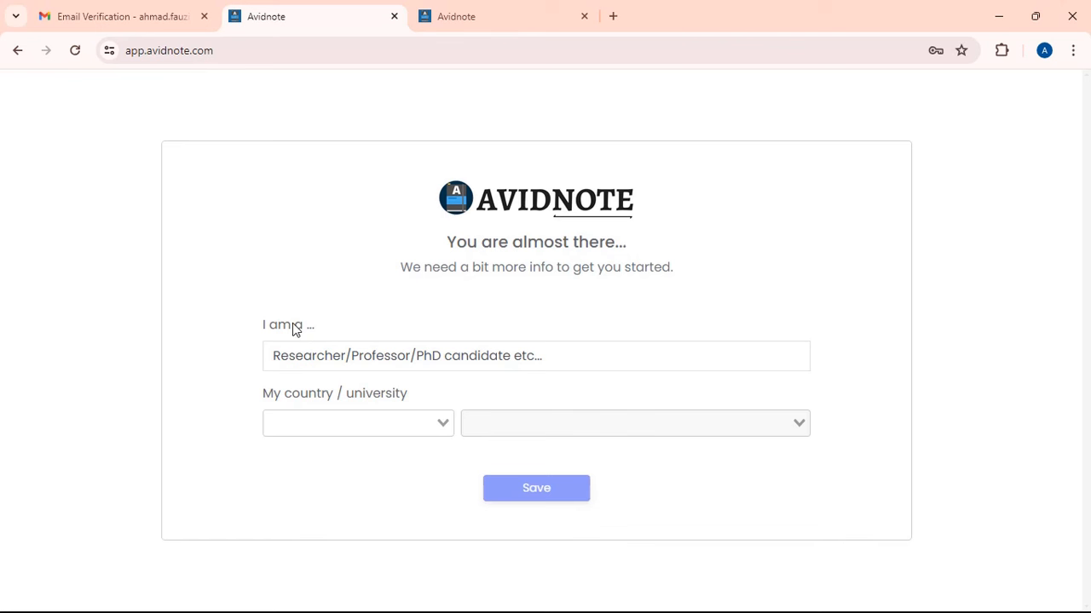
- Save the profile as Researcher, country Indonesia, university Universitas Muhammadiyah Malang
left_click(391, 368)
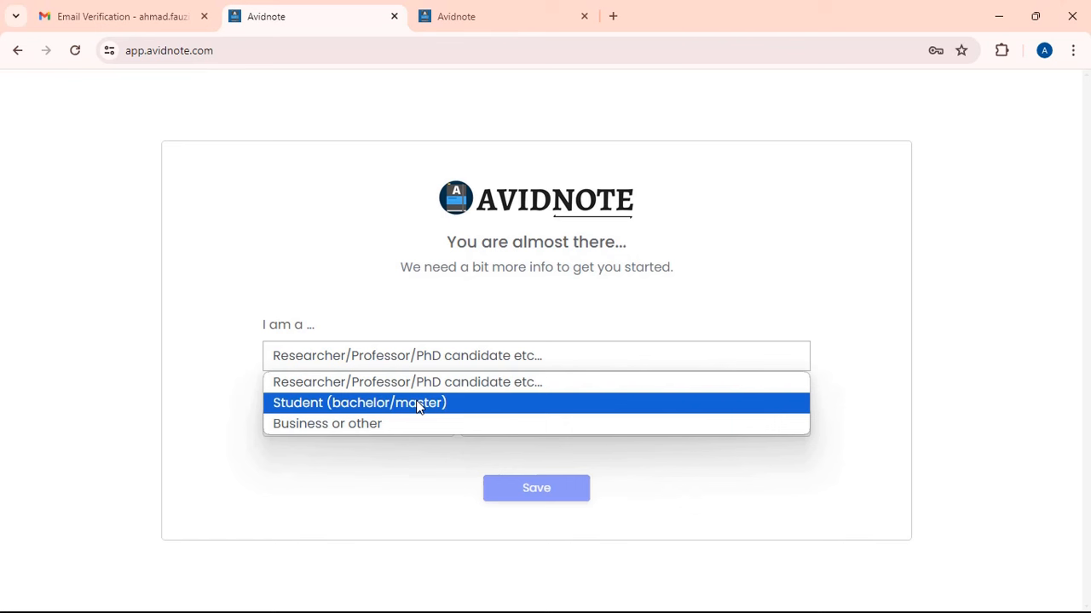
left_click(369, 391)
left_click(376, 418)
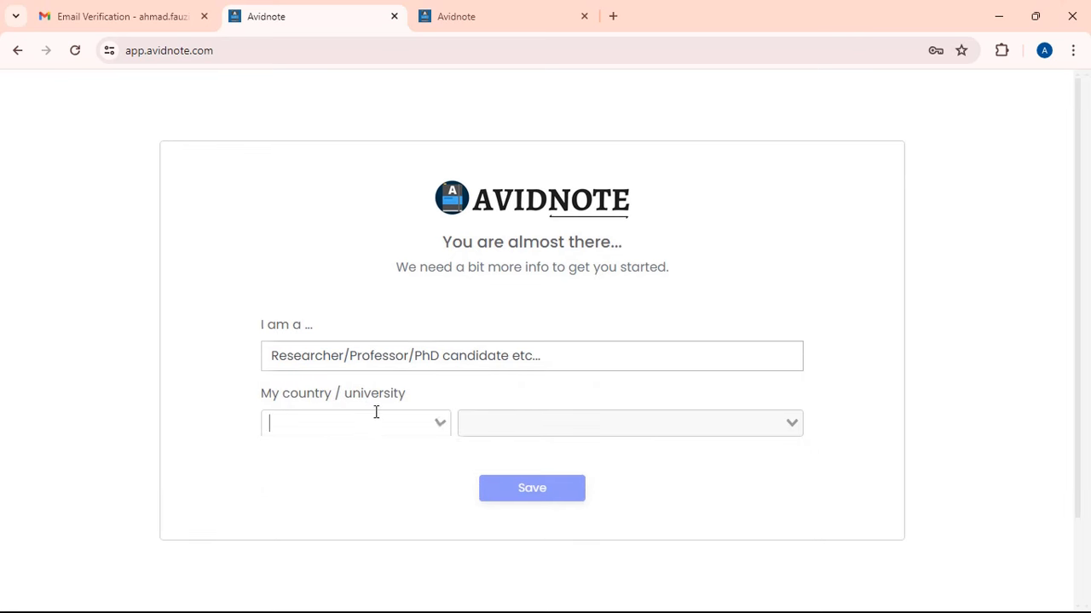
type("indo")
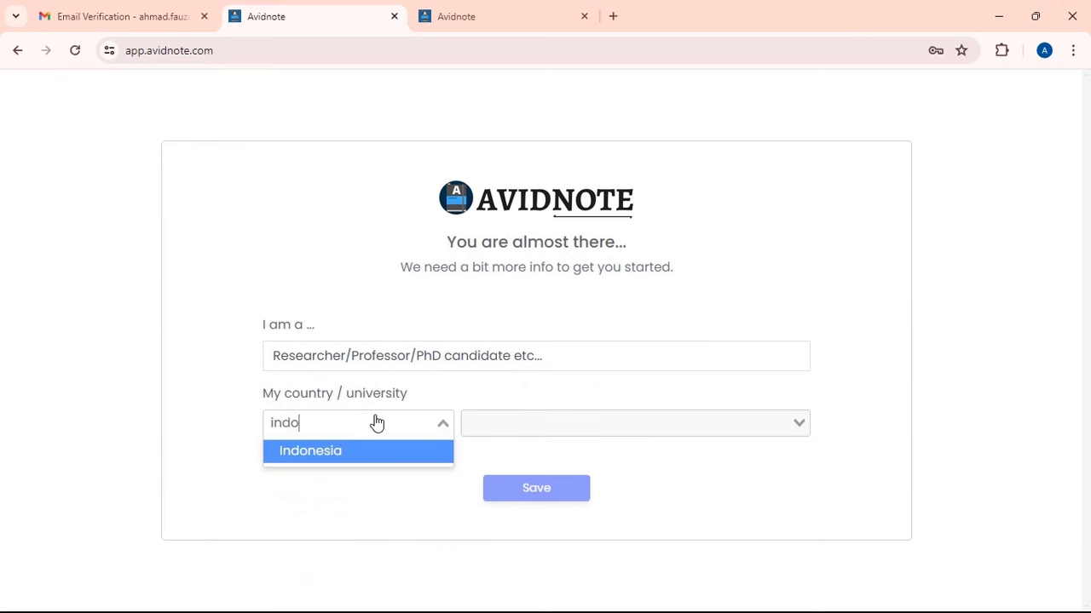
left_click(400, 459)
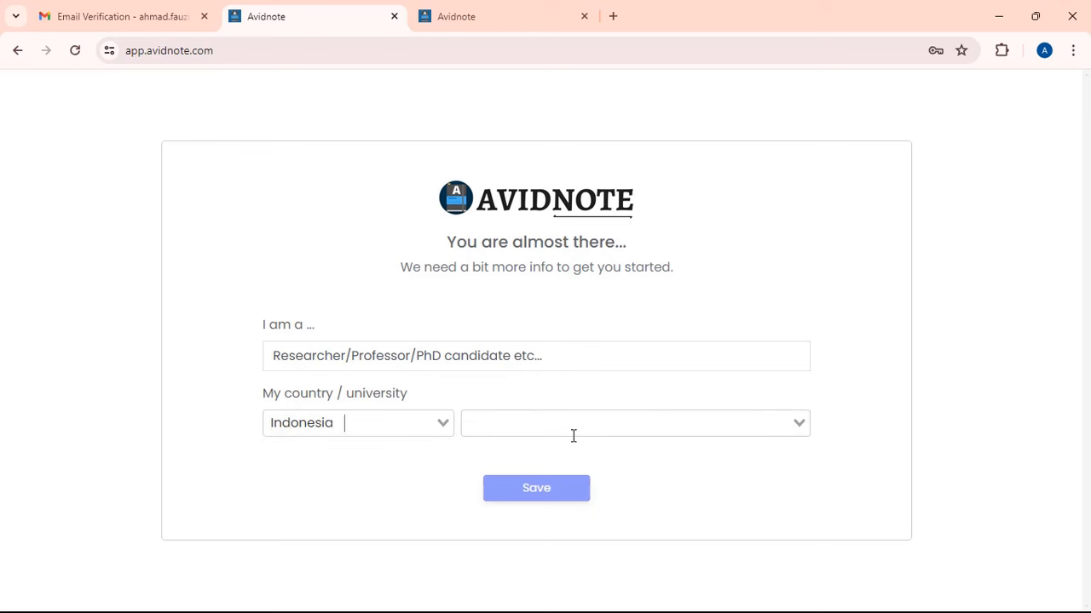
left_click(572, 435)
type("universitas")
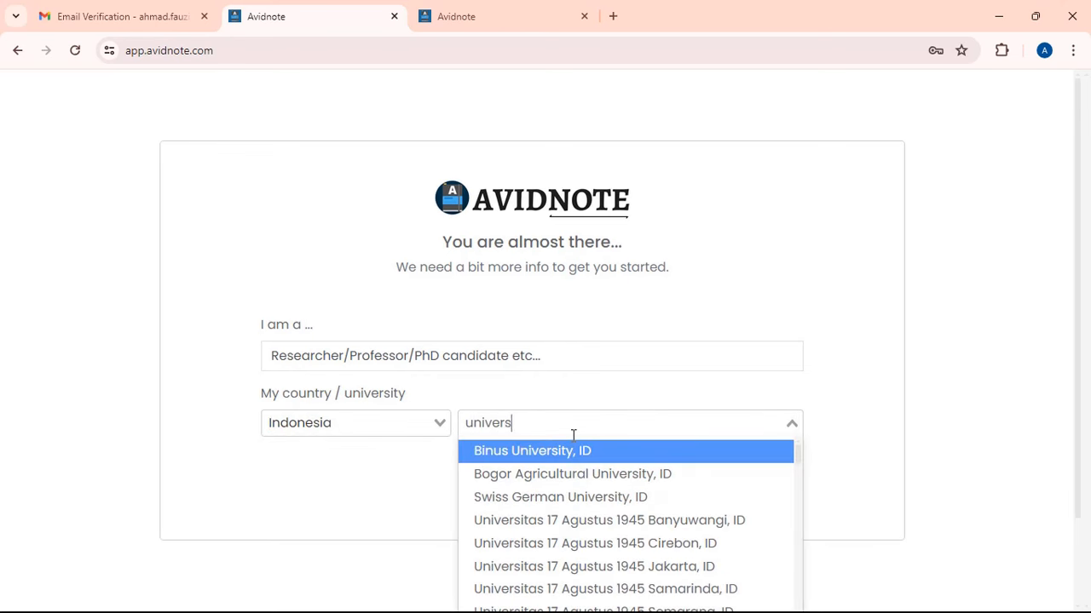
type(" muhammadiyah Malang, ID")
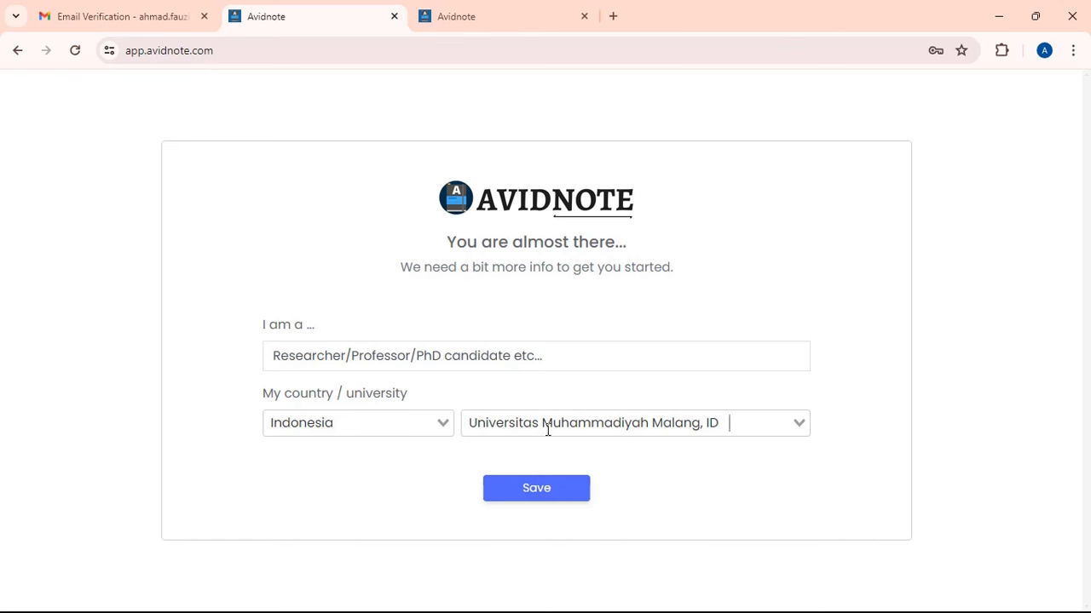
left_click(556, 492)
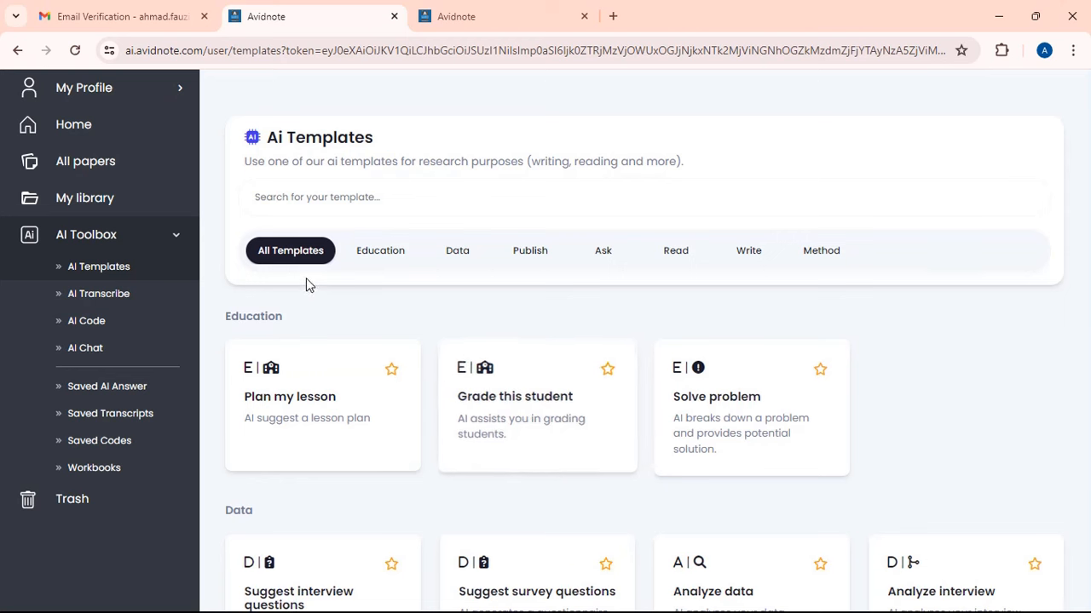
left_click(61, 136)
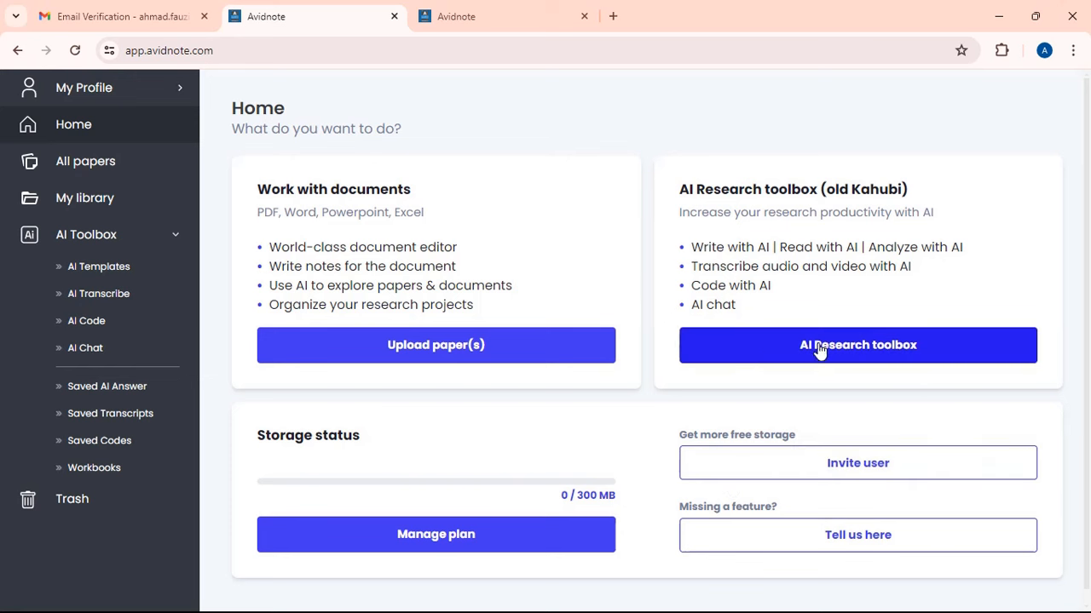
left_click(105, 271)
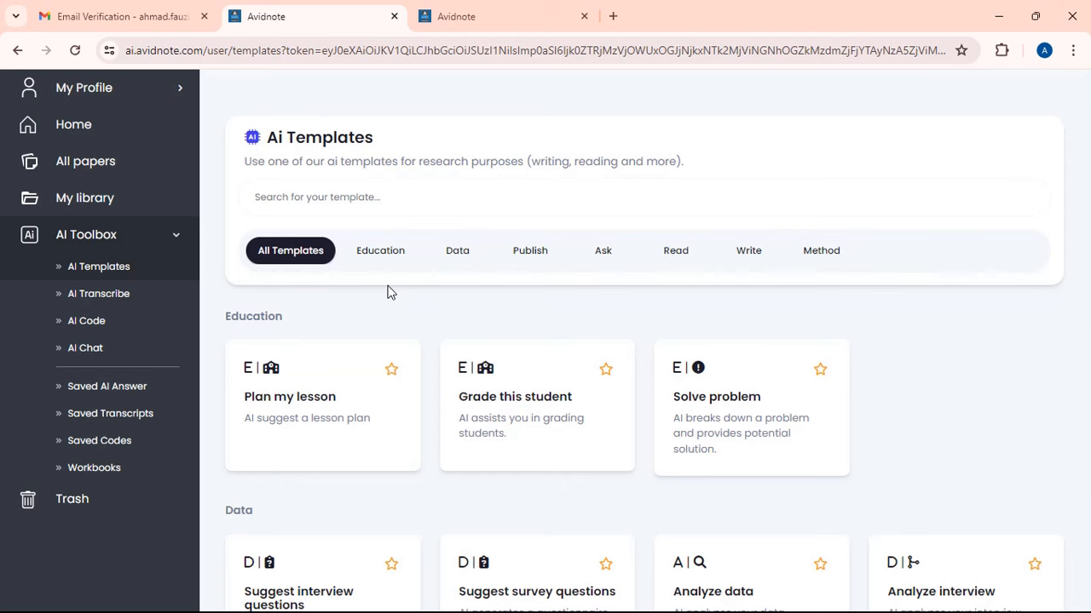
- Scroll down to the Method templates and open the Identify research gaps card
scroll(435, 345, "down", 4)
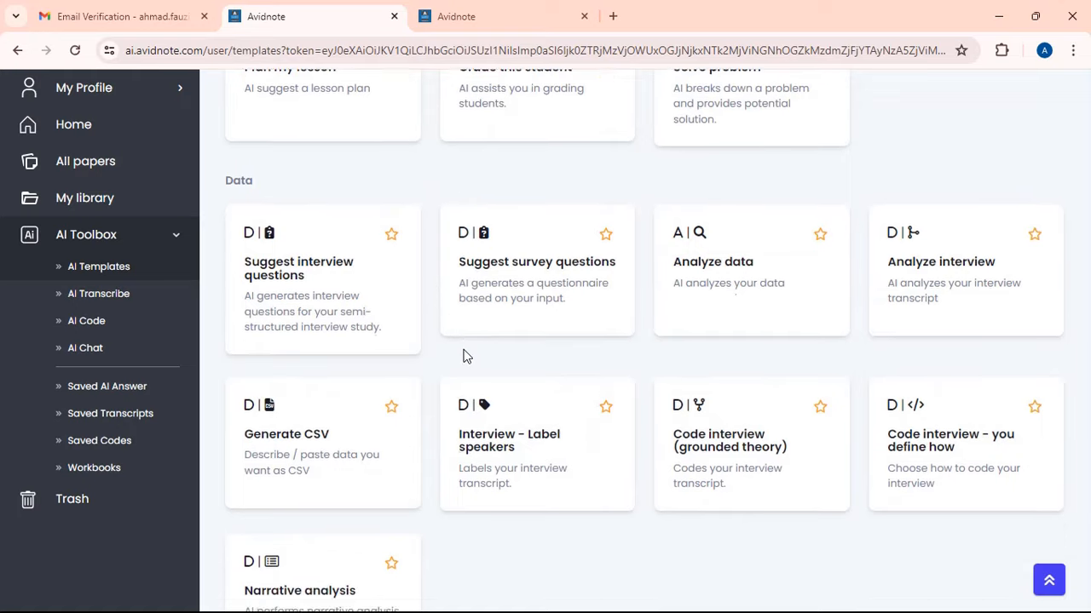
scroll(464, 356, "down", 10)
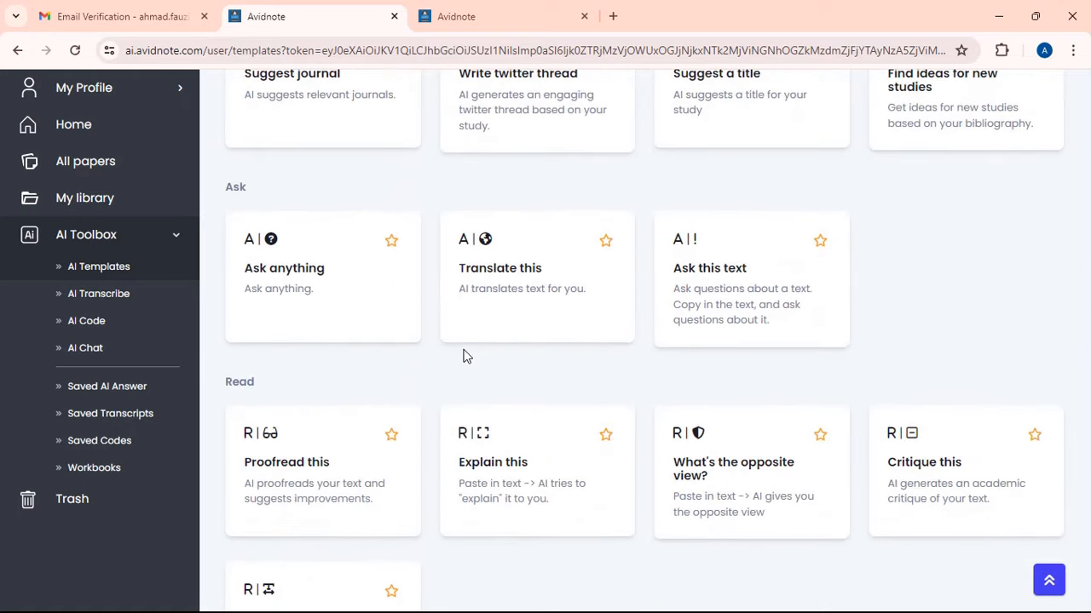
scroll(465, 355, "down", 7)
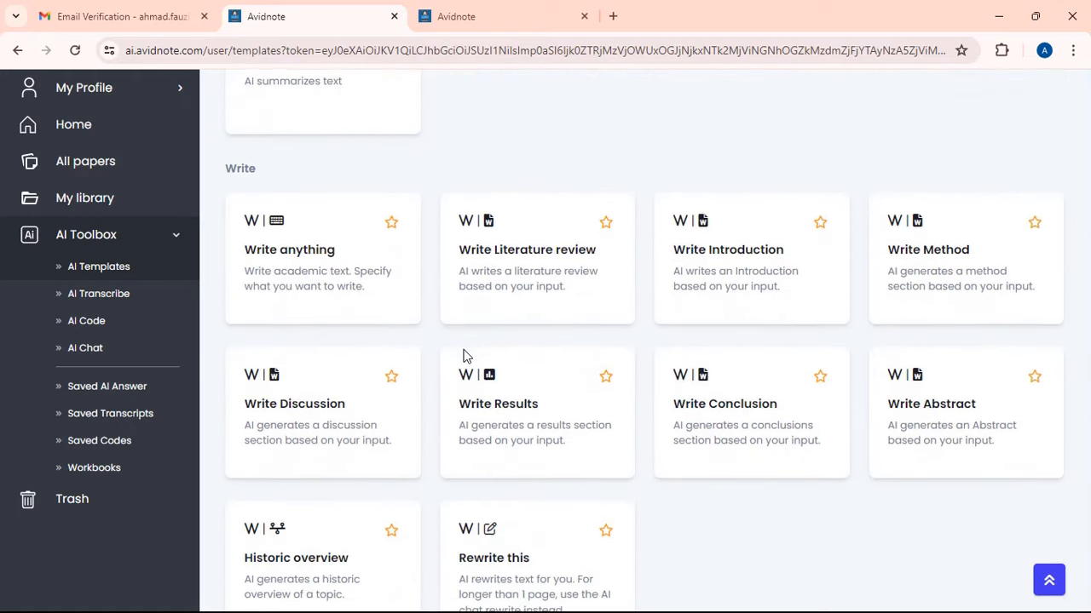
scroll(465, 355, "down", 4)
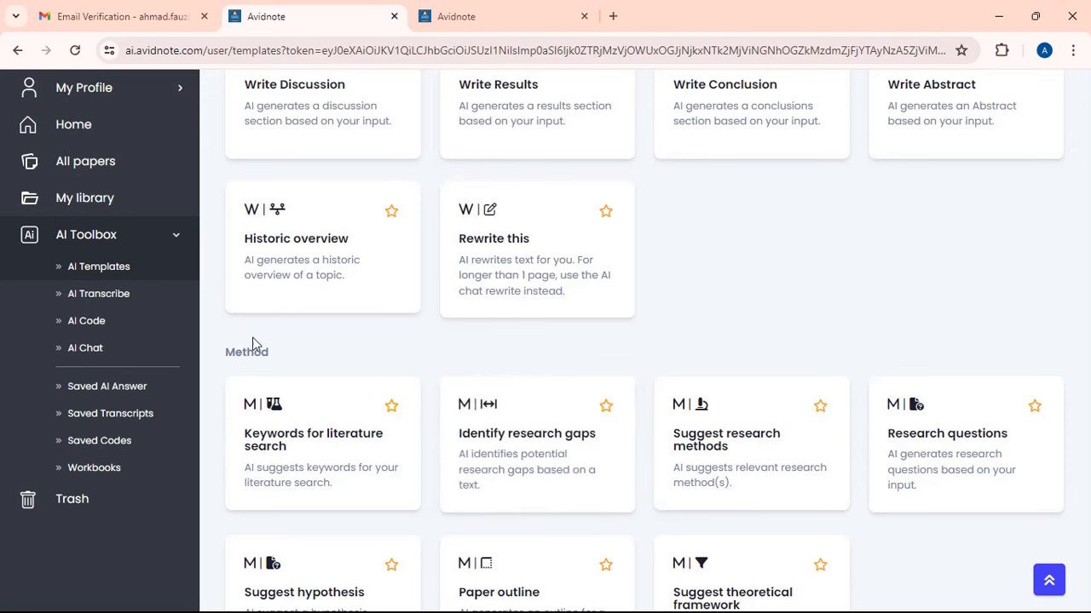
double_click(532, 437)
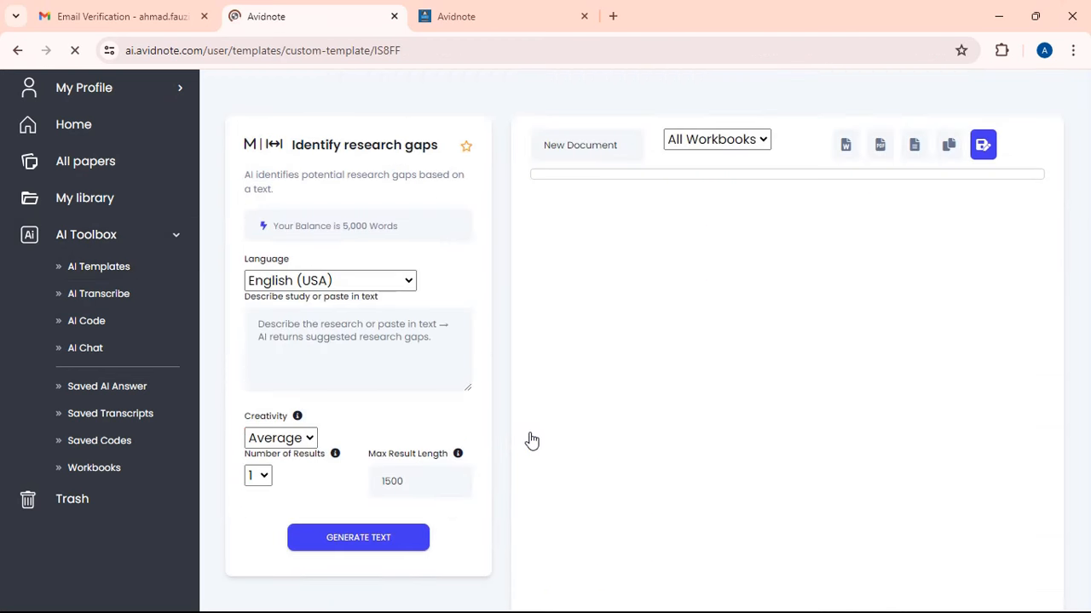
- Set the template's input language to Indonesian
left_click(363, 294)
scroll(390, 426, "down", 4)
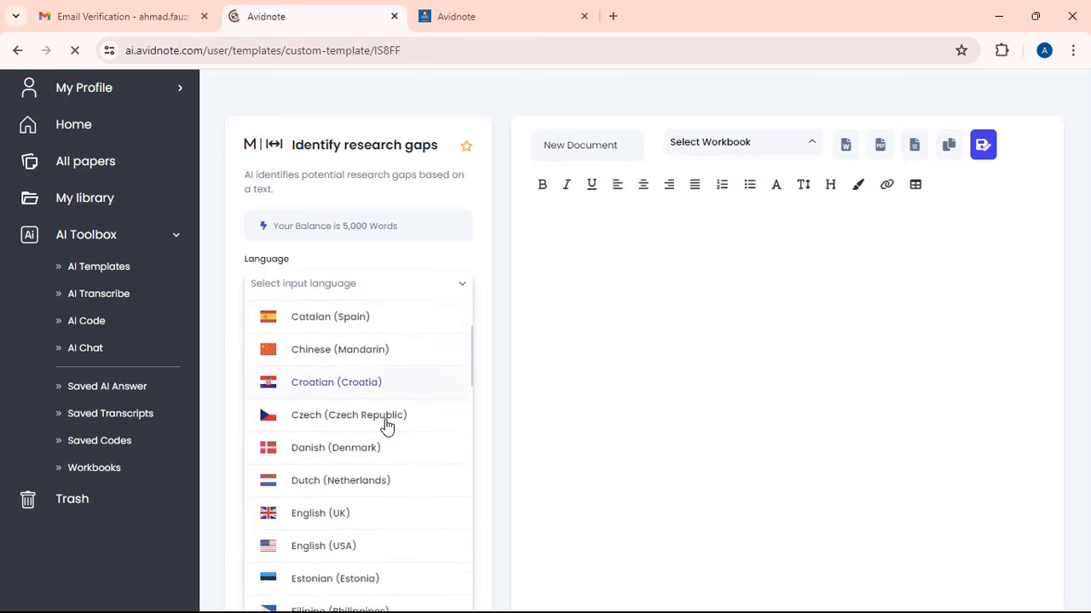
scroll(388, 426, "down", 3)
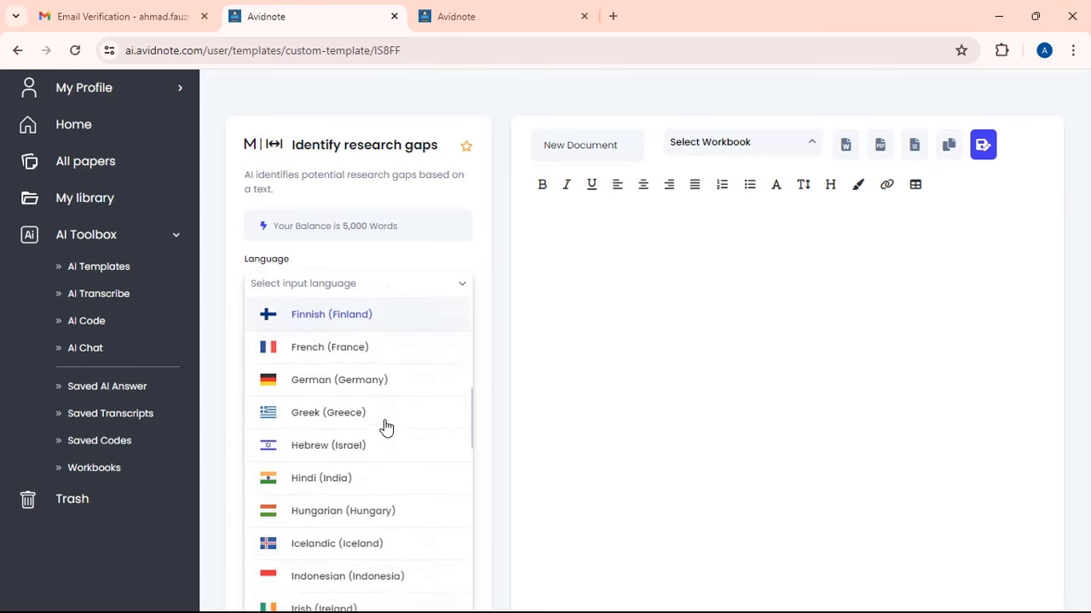
left_click(397, 507)
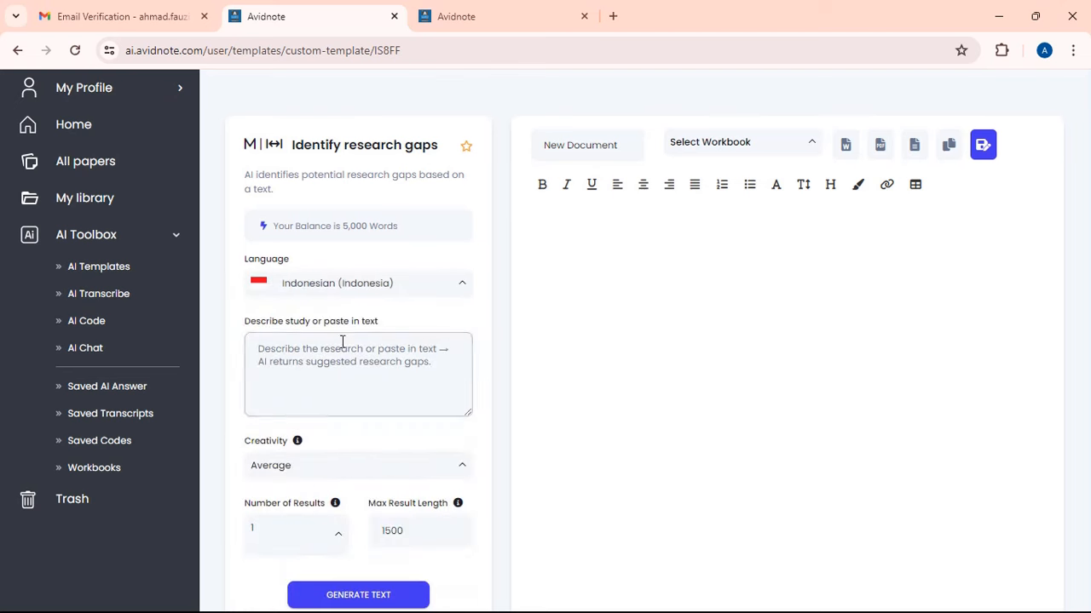
- Describe the Madurese ethnobotany study of plants used as obat tradisional, in Indonesian
left_click(337, 351)
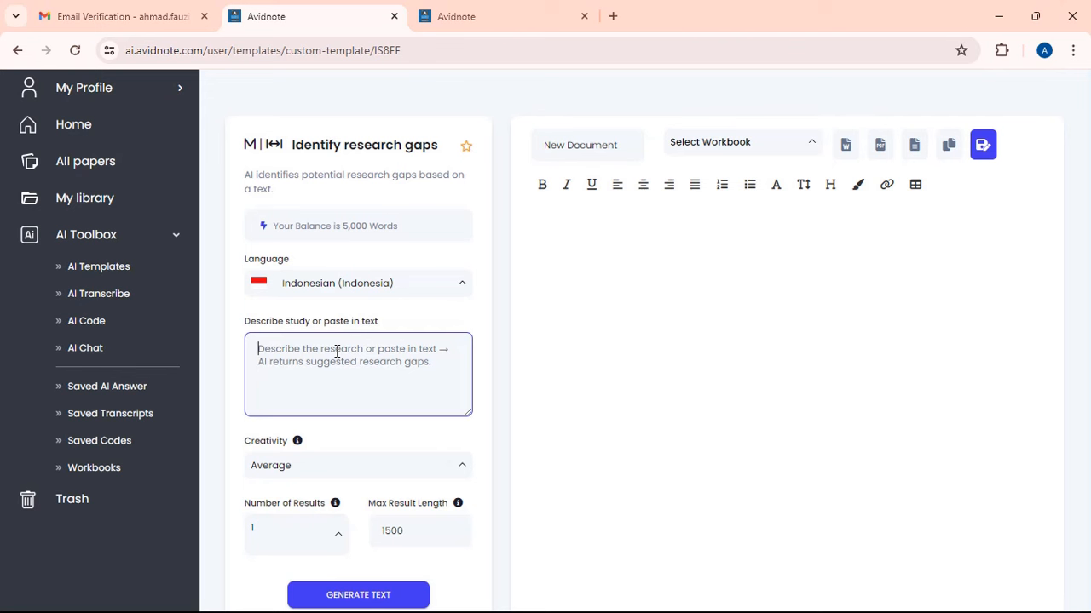
type("s")
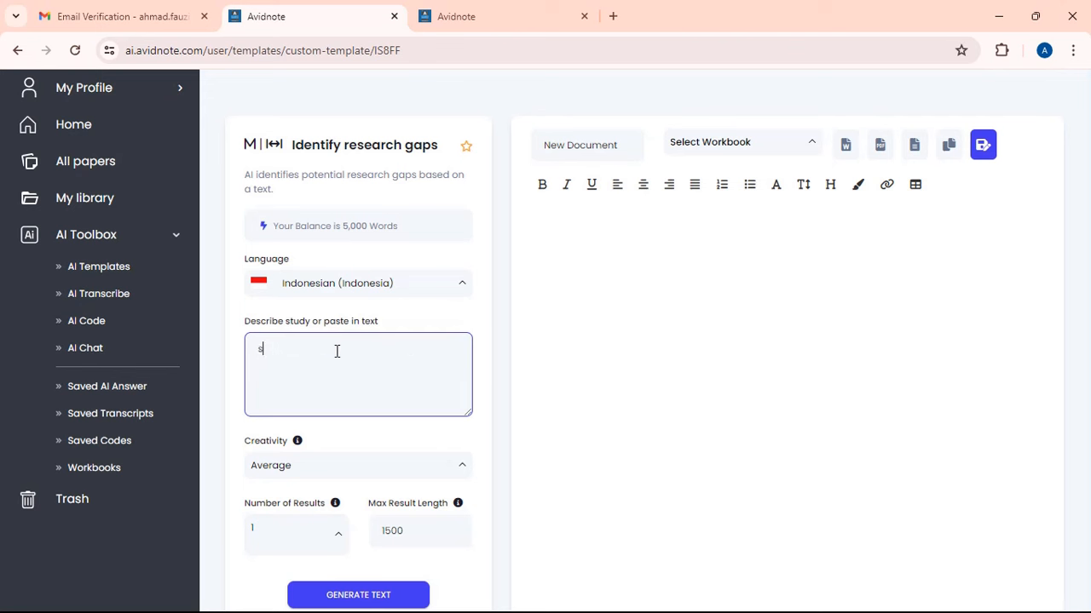
type("tudi etnobotani")
key("BackSpace")
key("BackSpace")
type("ni yang berfokus pada ")
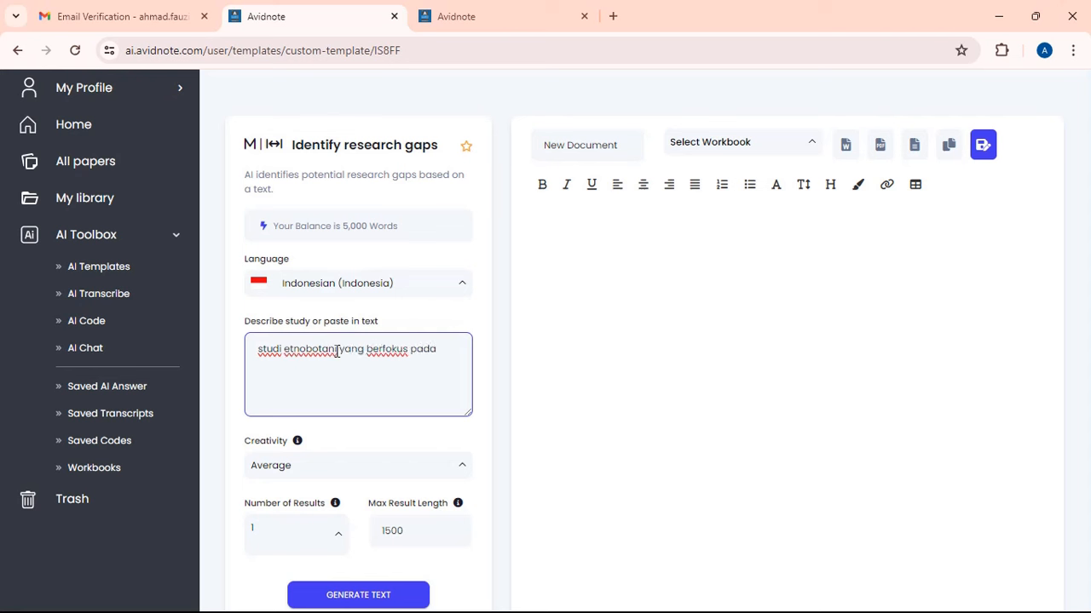
type("mem")
key("BackSpace")
type("ng berfokus pada mengeksplorasi")
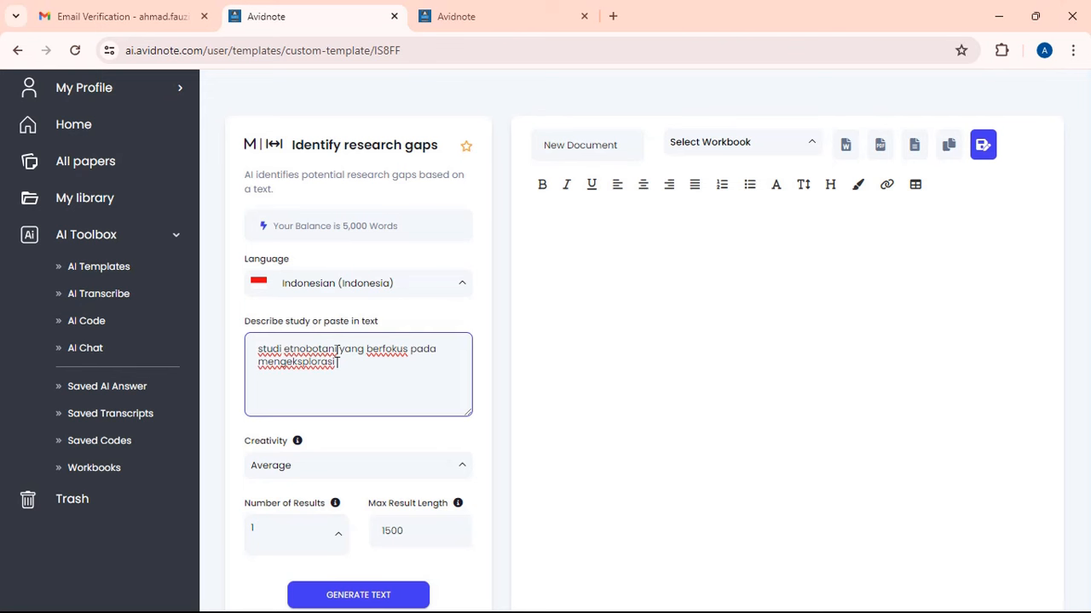
type(" pemanfaatan tanaman")
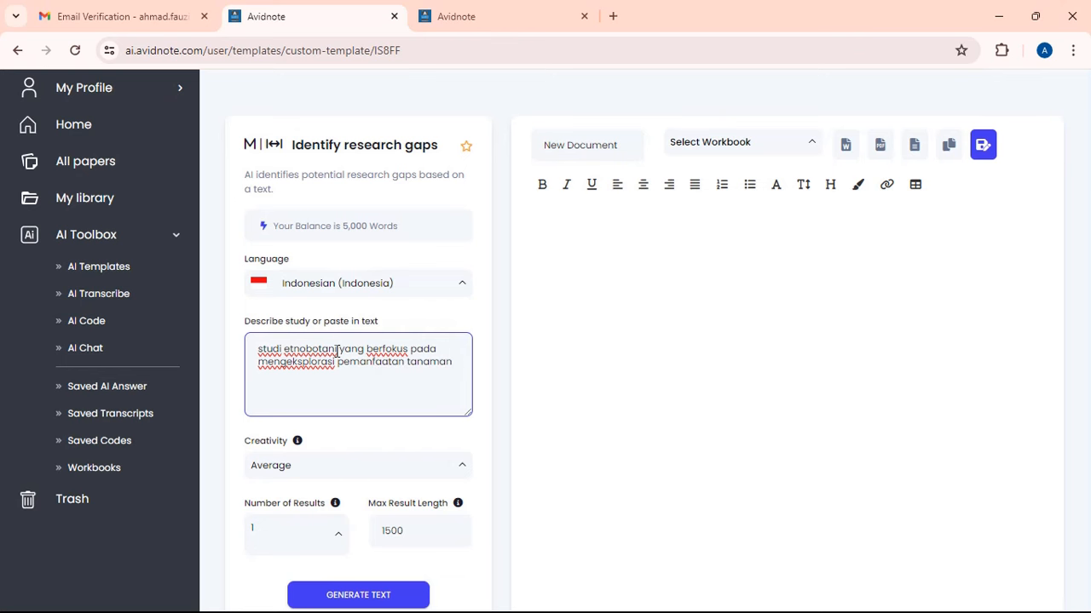
type(" oleh suku madura di Indones")
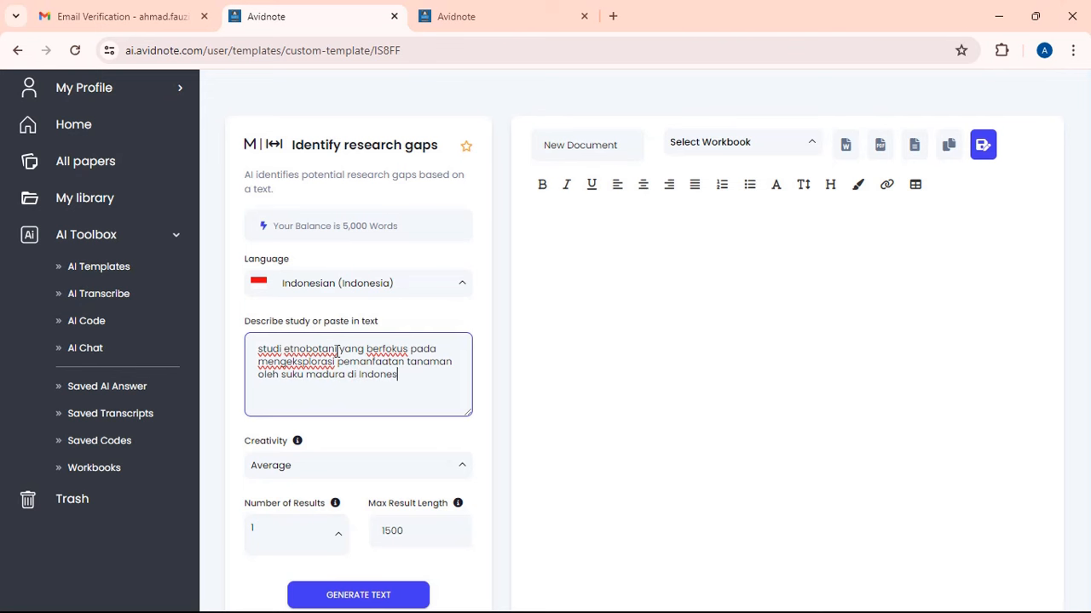
type("ia sebagai obat tradi")
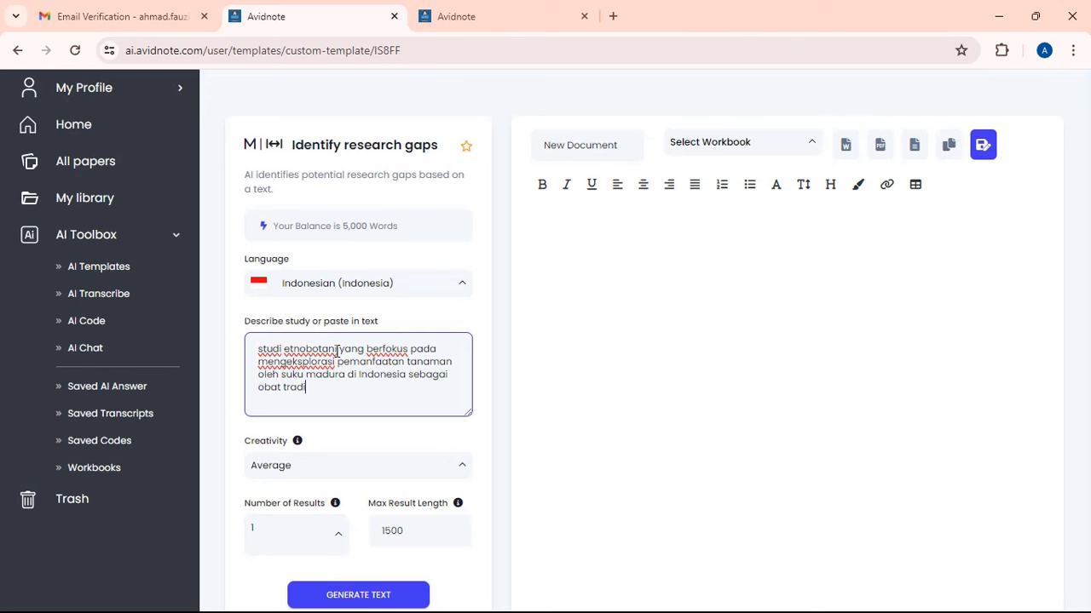
type("sional")
key("ctrl+a")
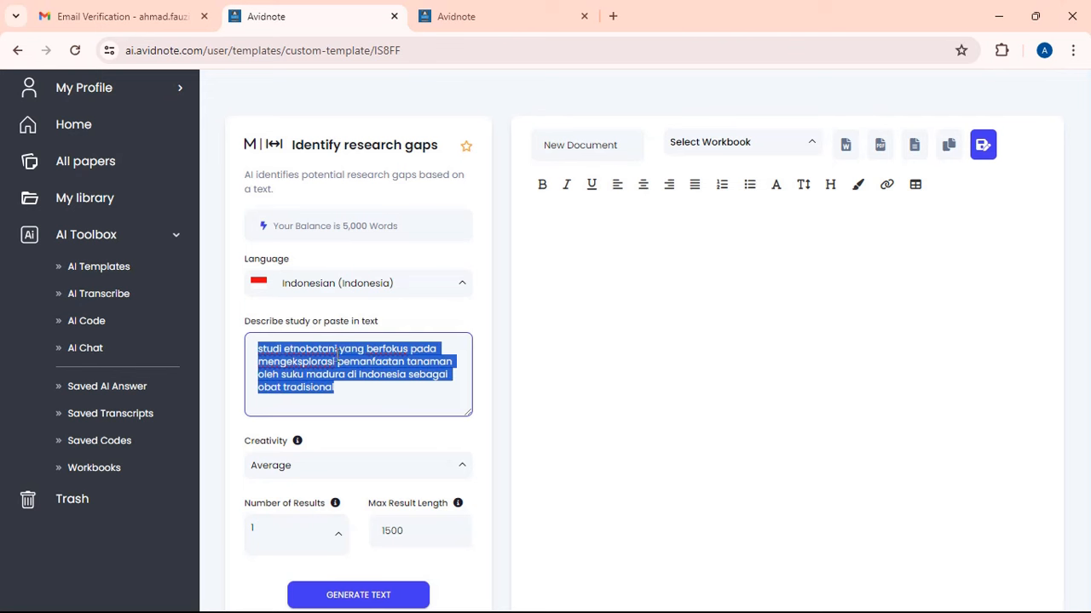
left_click(347, 384)
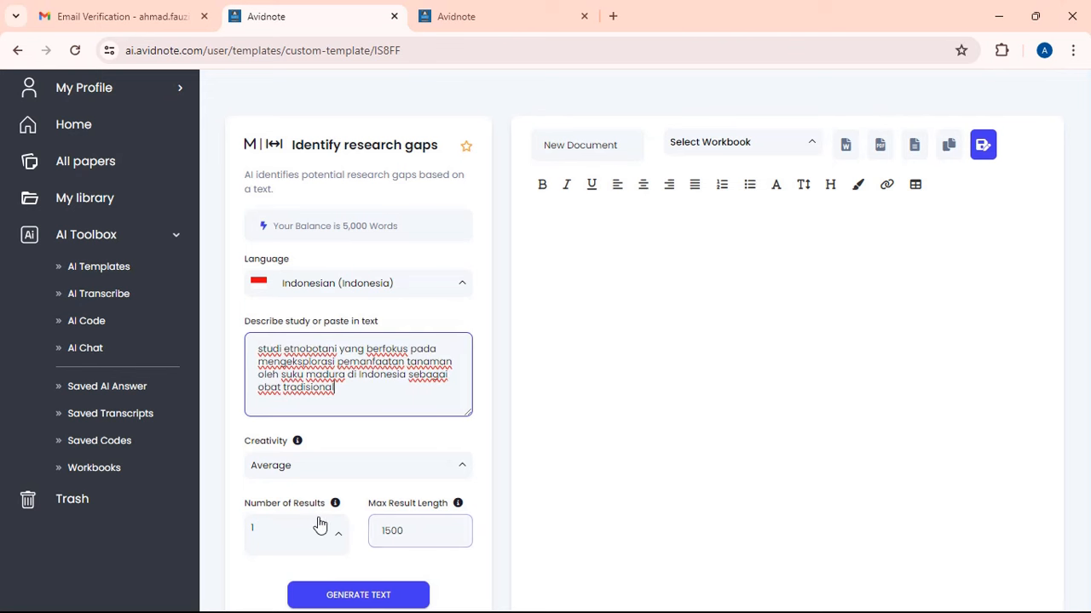
- Lower Max Result Length to 1000 and generate the research gaps
left_click(388, 534)
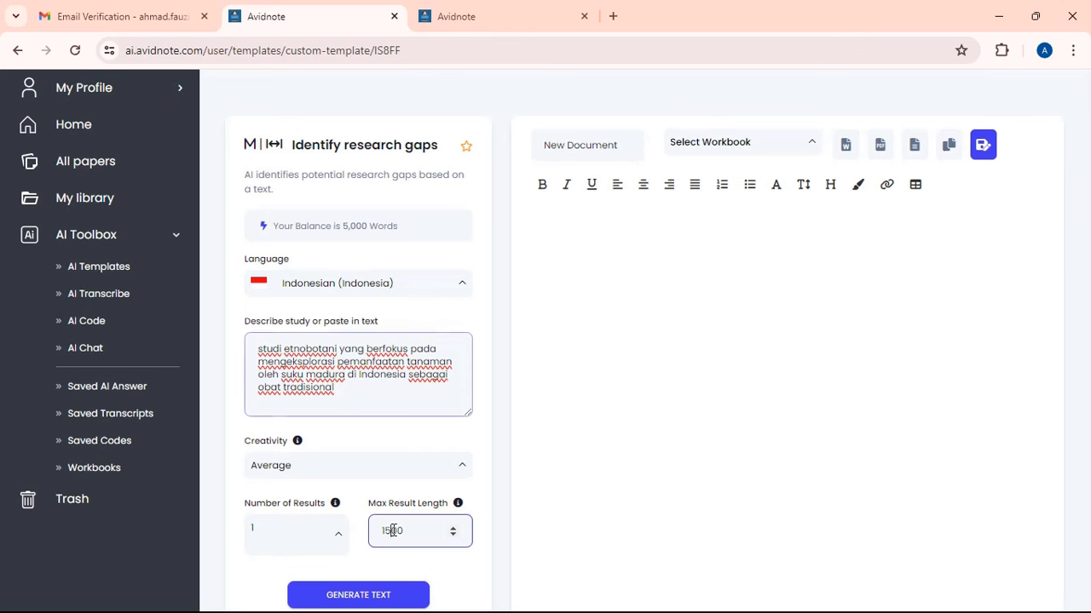
key("BackSpace")
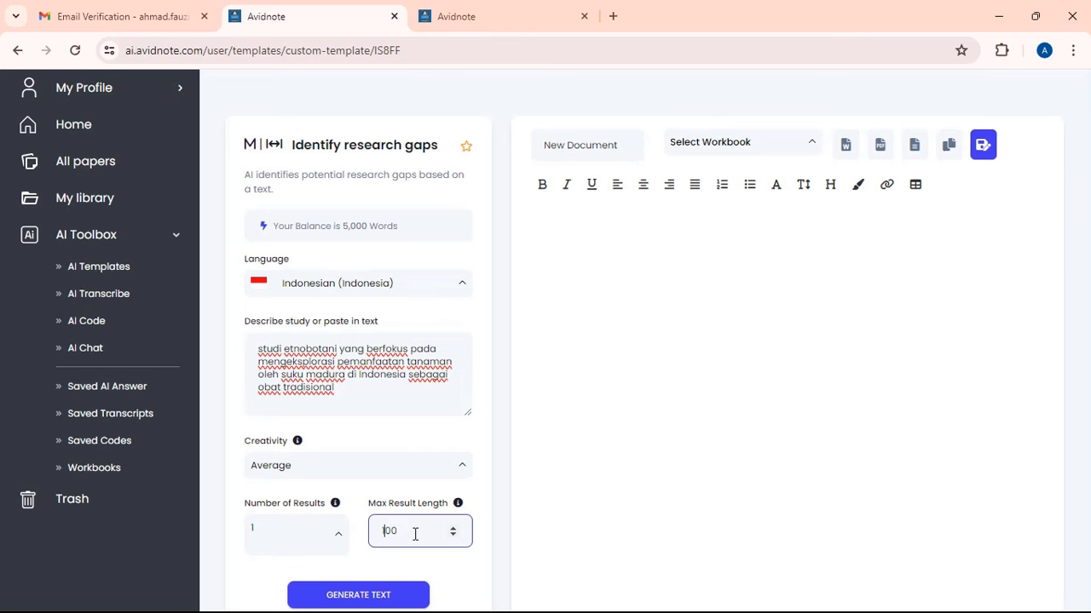
type("0")
left_click(392, 588)
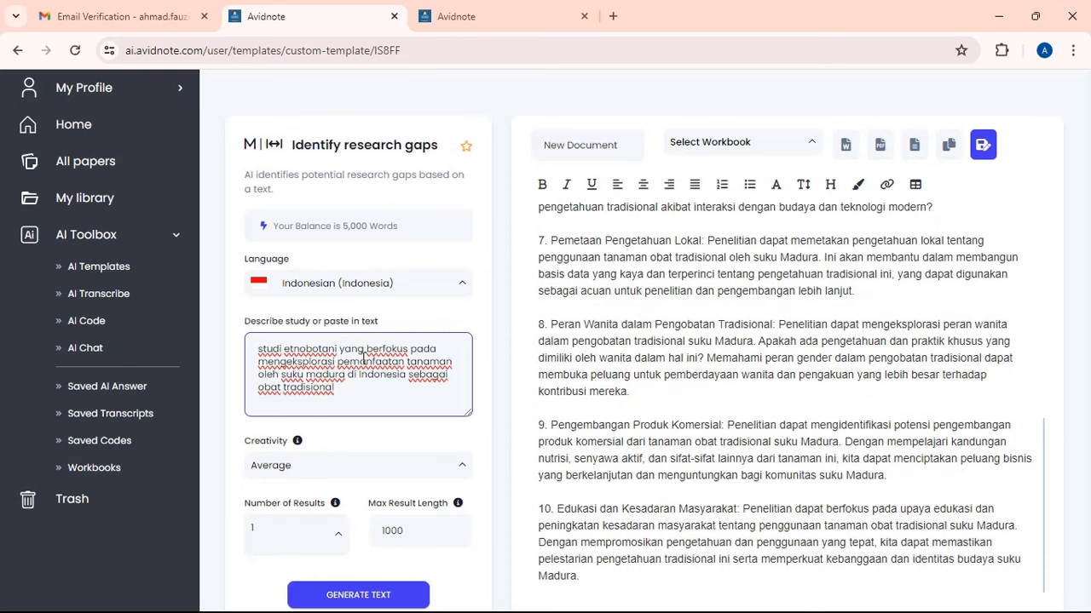
- Scroll through the ten generated Indonesian research gaps and return to the top
scroll(638, 281, "up", 4)
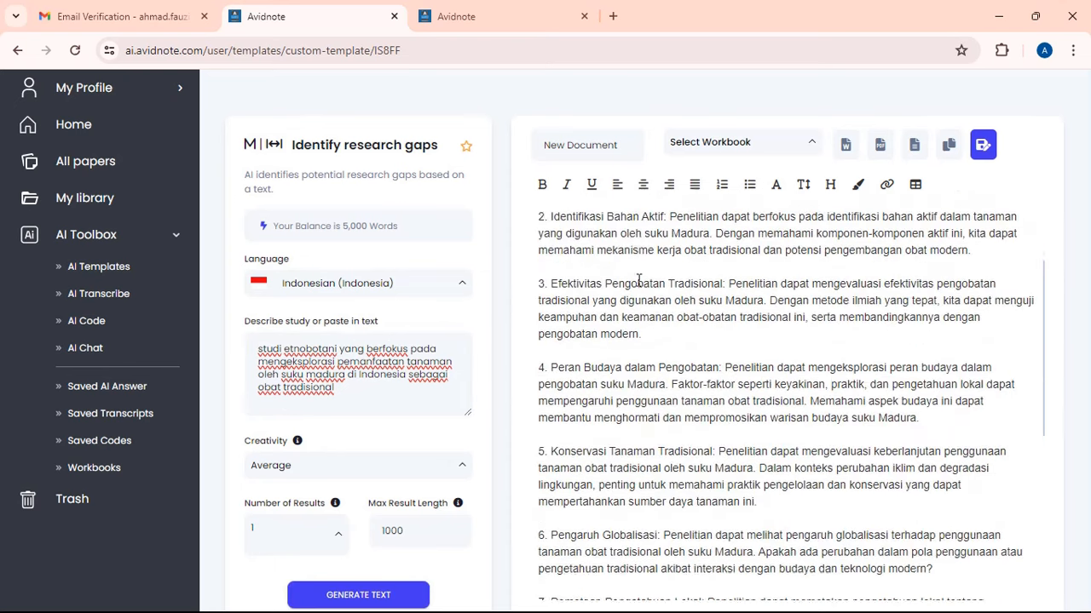
scroll(638, 282, "up", 3)
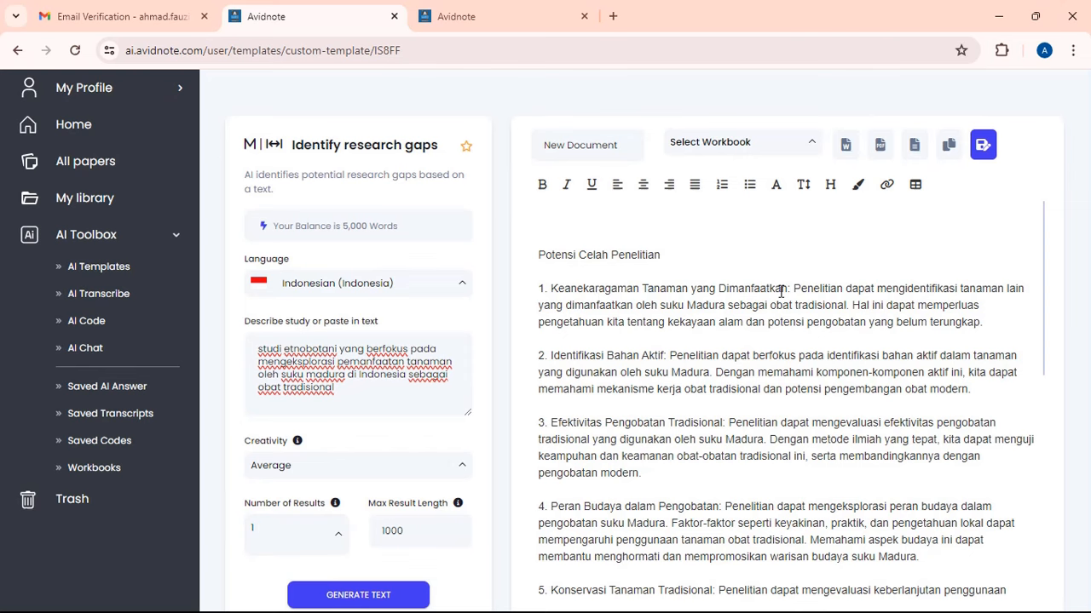
scroll(692, 348, "down", 1)
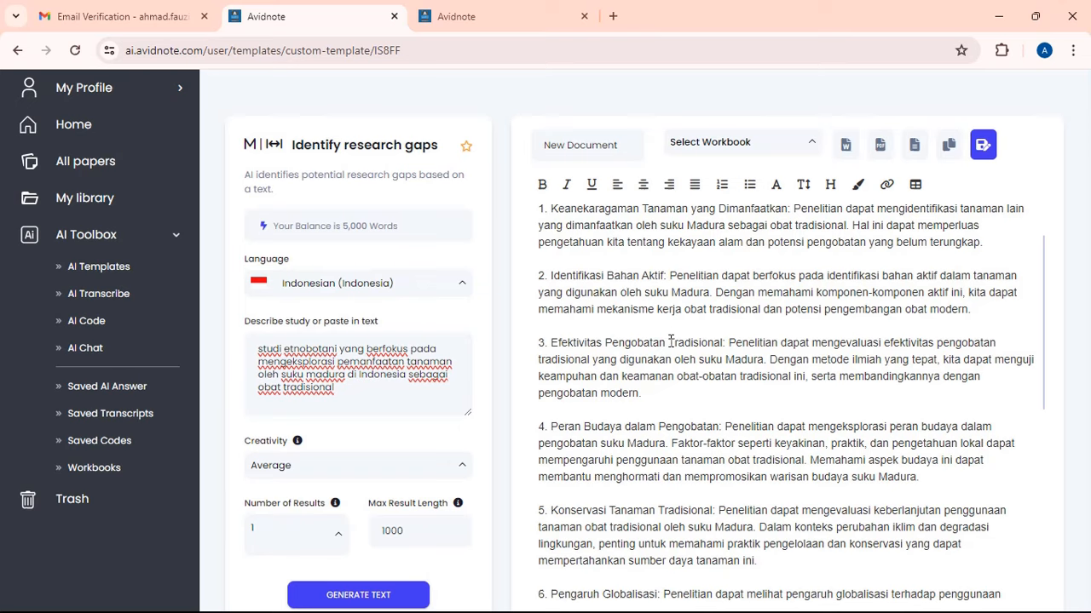
scroll(626, 285, "down", 2)
scroll(607, 290, "up", 1)
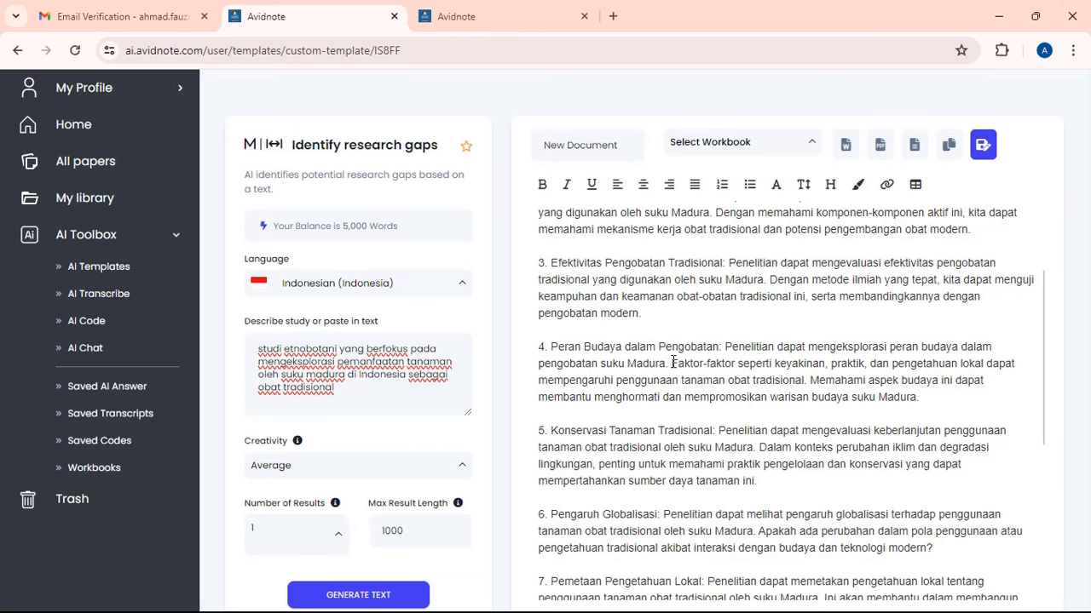
scroll(674, 362, "down", 2)
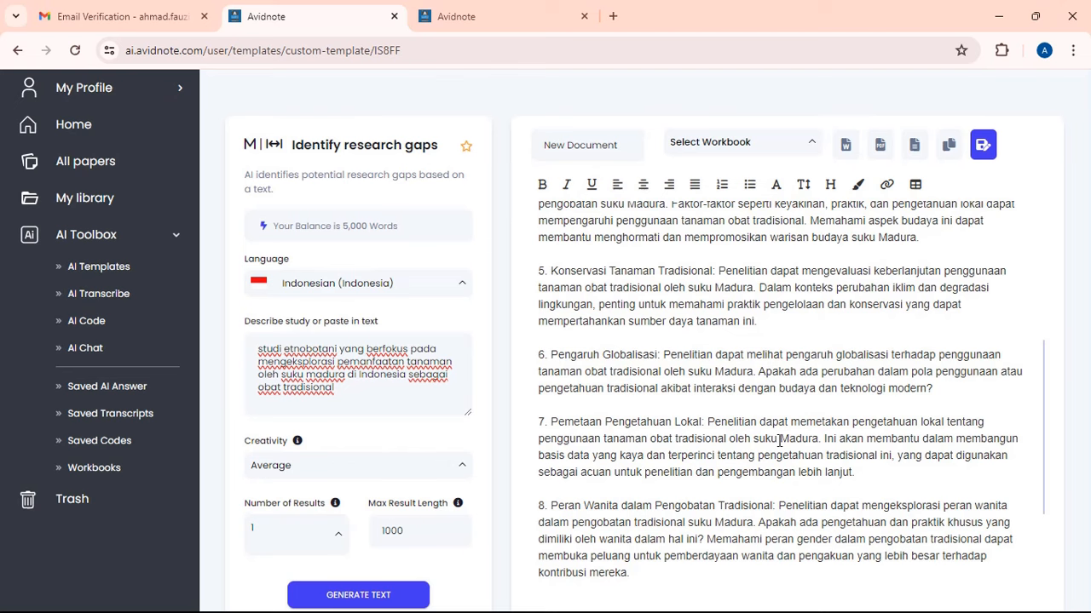
scroll(779, 441, "down", 1)
scroll(655, 443, "down", 1)
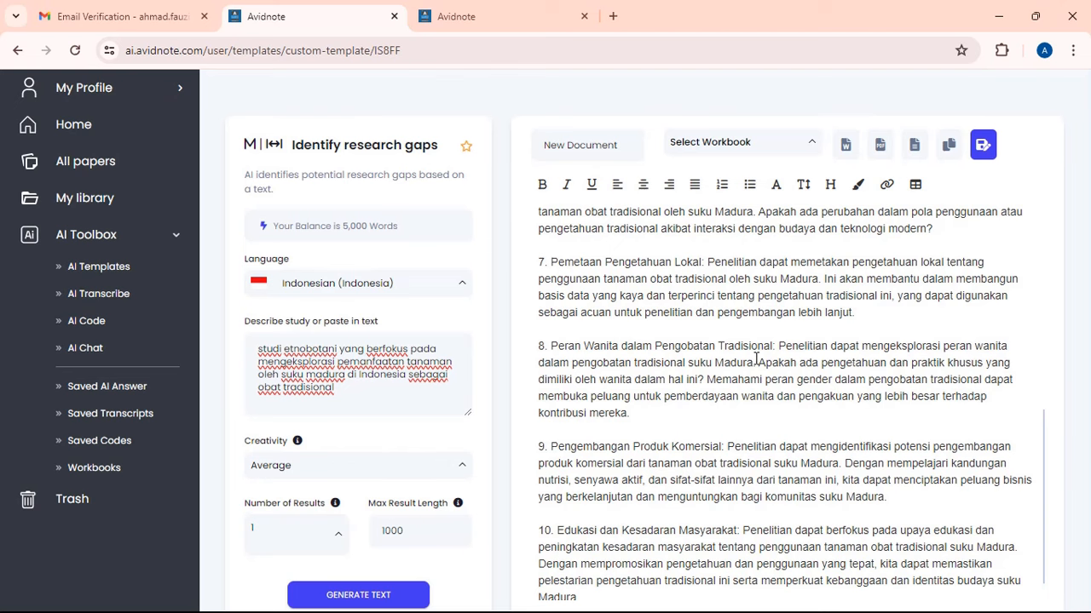
scroll(756, 358, "down", 1)
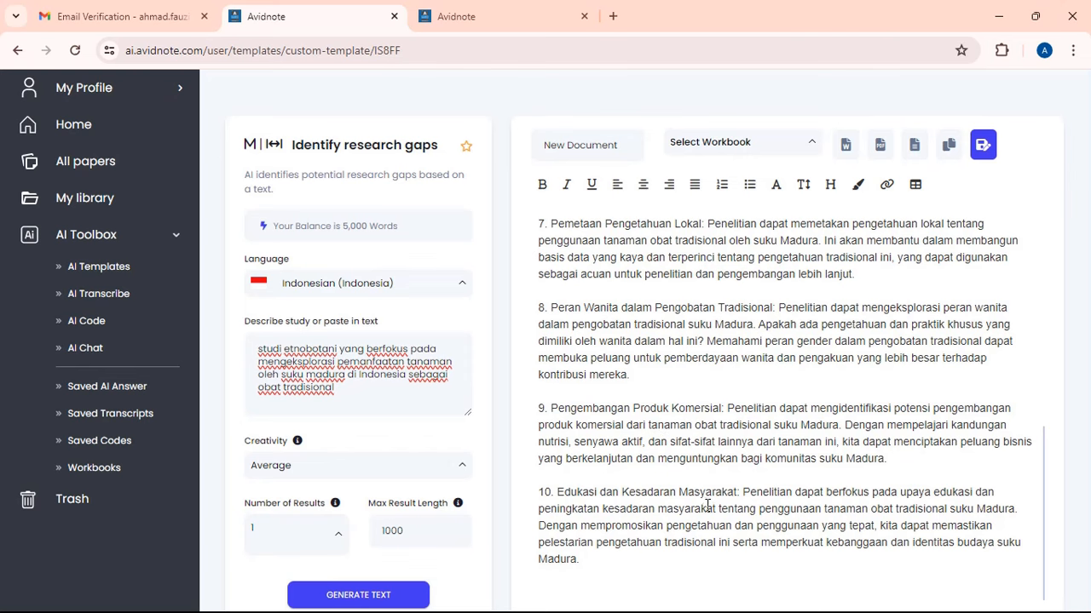
scroll(650, 299, "up", 3)
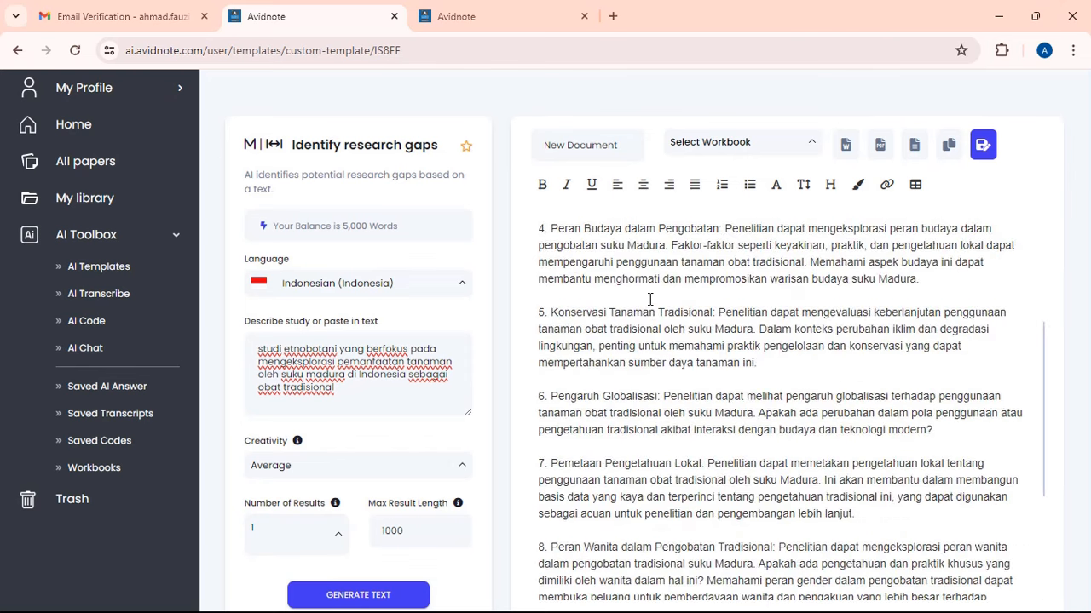
scroll(650, 299, "up", 4)
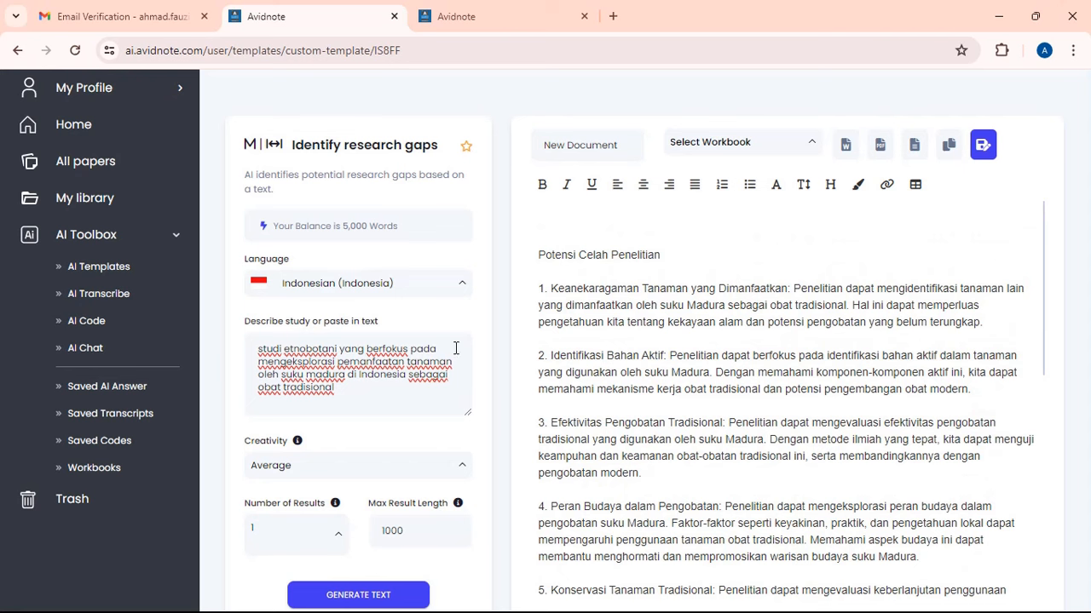
- Select the whole study description text in the form
left_click(375, 384)
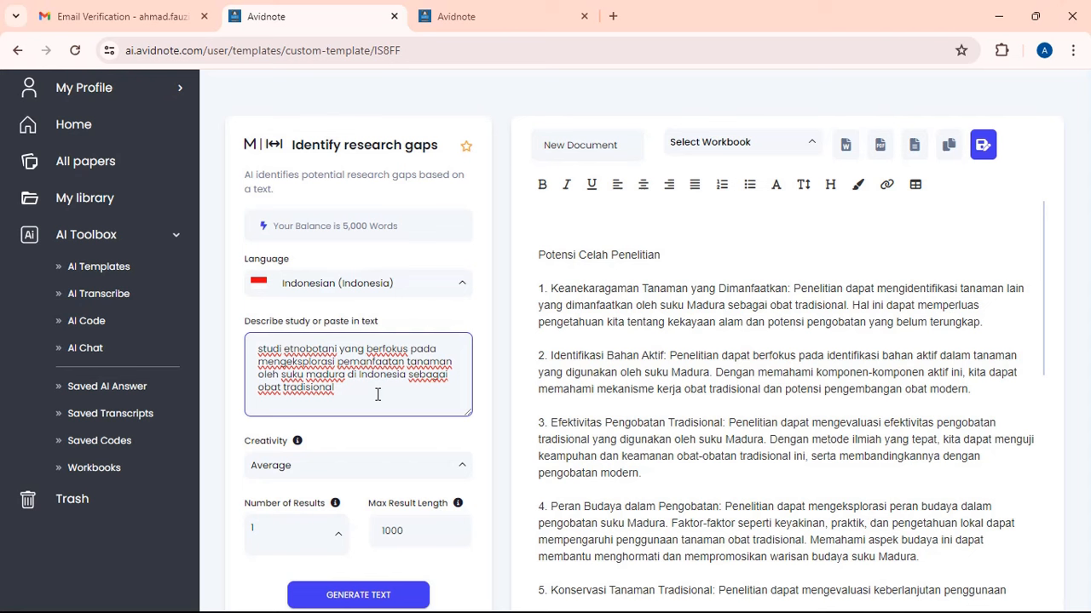
left_click_drag(378, 395, 265, 341)
key("ctrl+c")
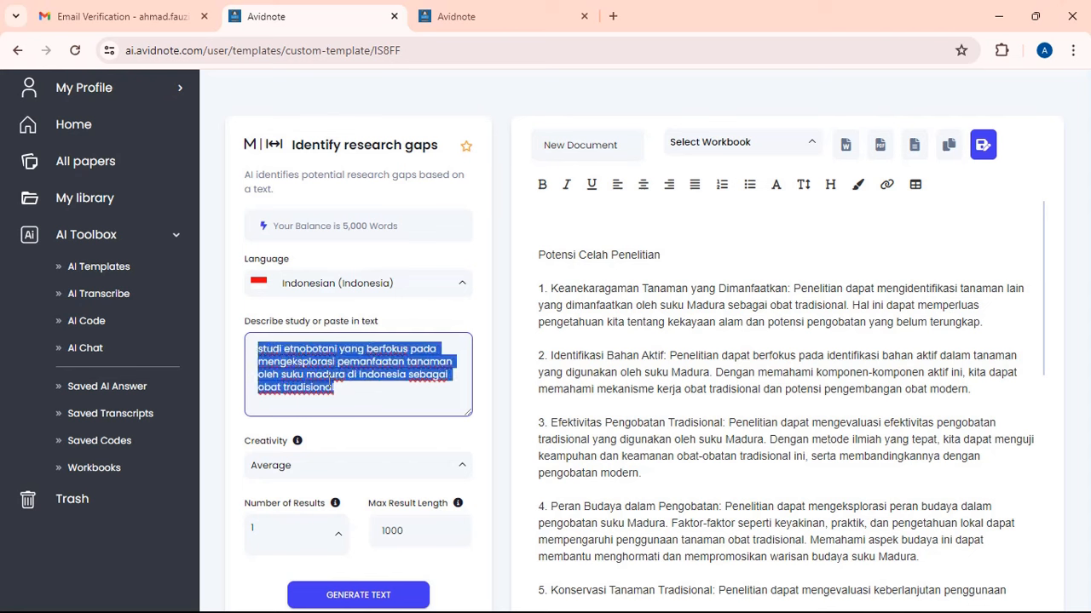
left_click(390, 414)
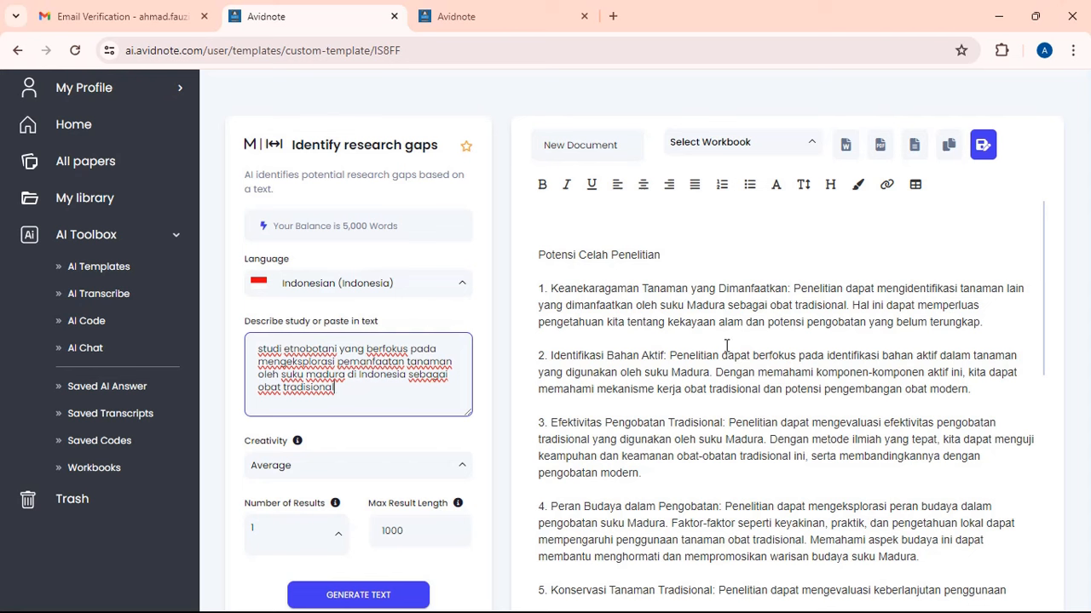
- Retitle the output document '1 Celah Penelitian' and go back to AI Templates
left_click(573, 147)
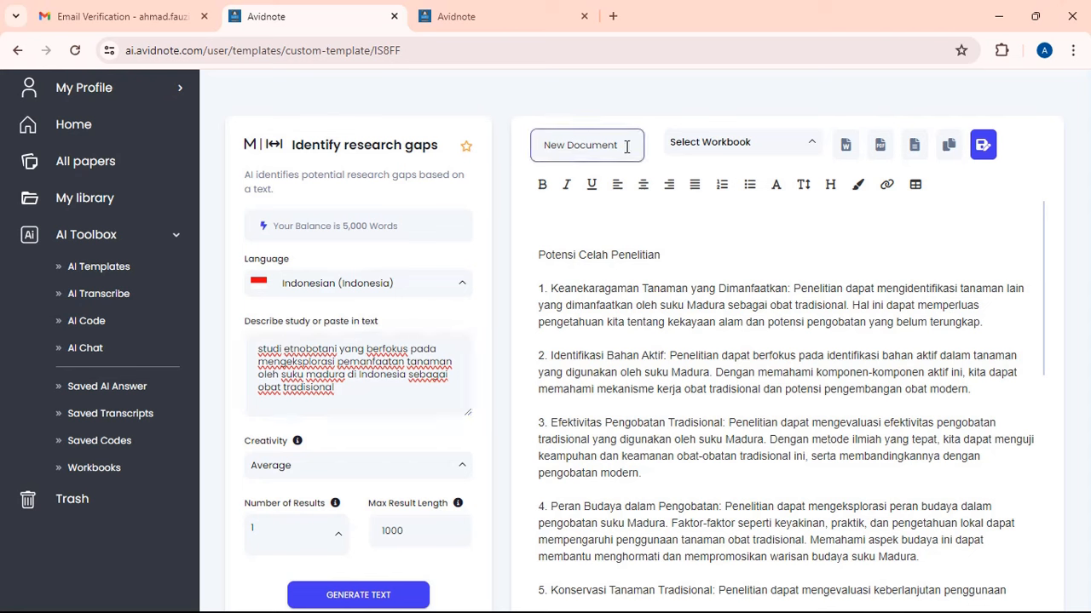
left_click_drag(628, 146, 411, 132)
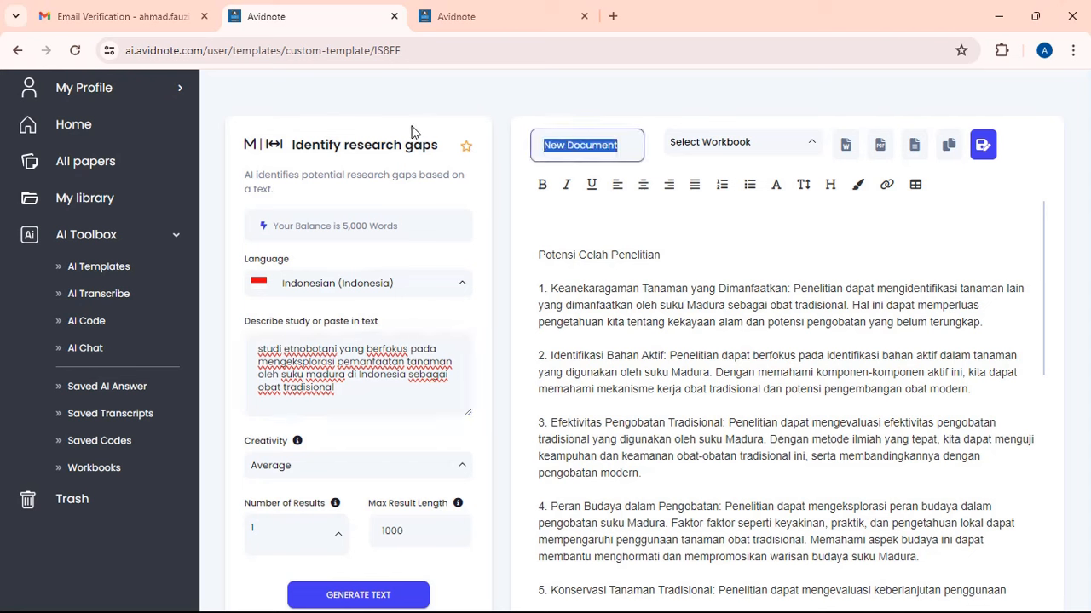
type("1 Celah P")
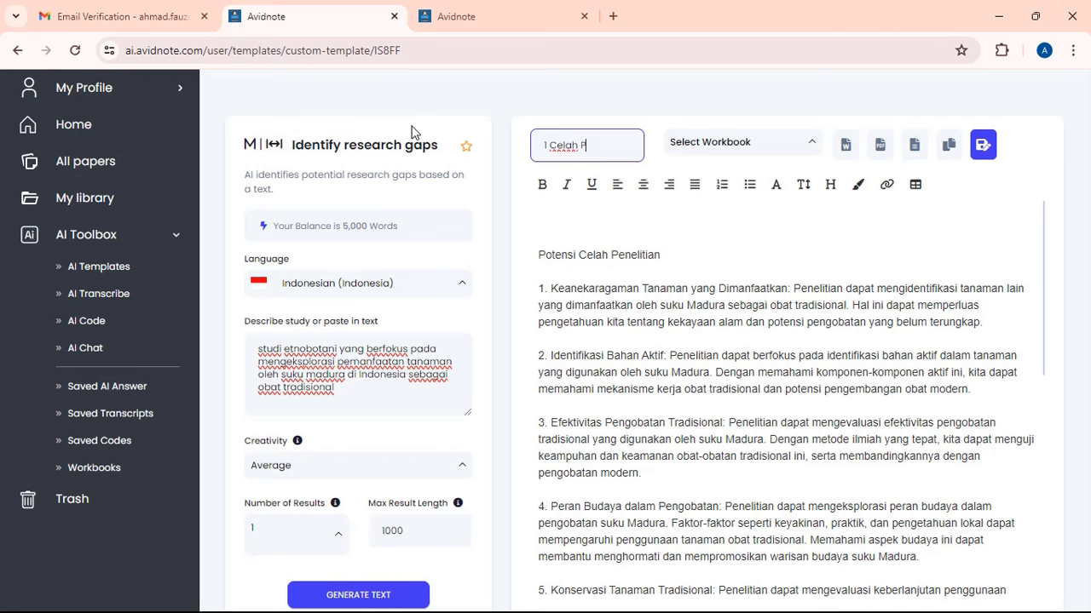
type("enelitian")
left_click(870, 305)
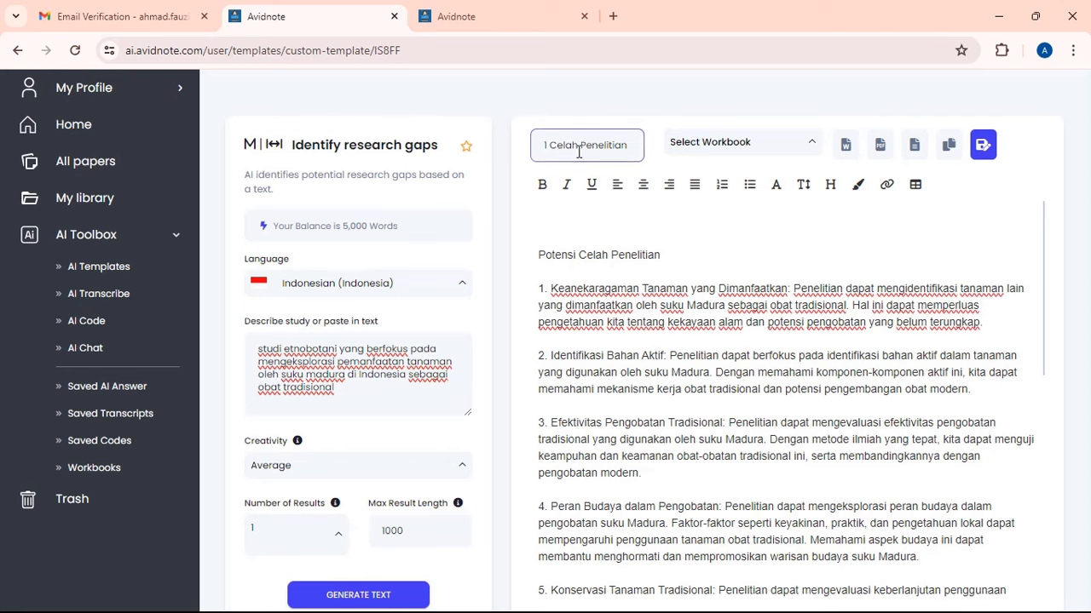
left_click(113, 267)
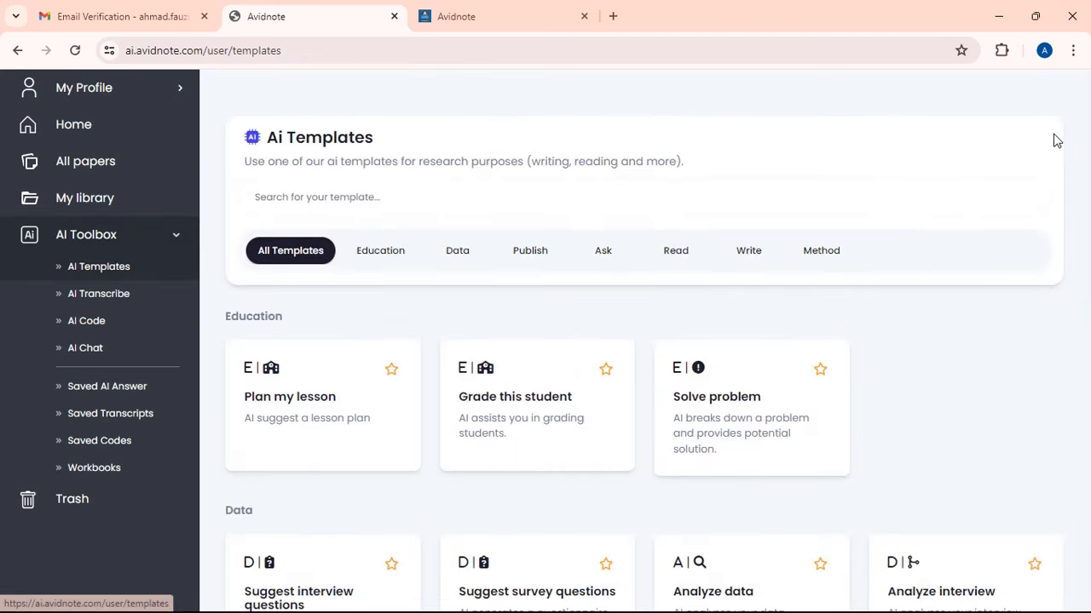
- Open the Research questions template and set its language to Indonesian
scroll(1025, 171, "down", 15)
scroll(959, 213, "down", 12)
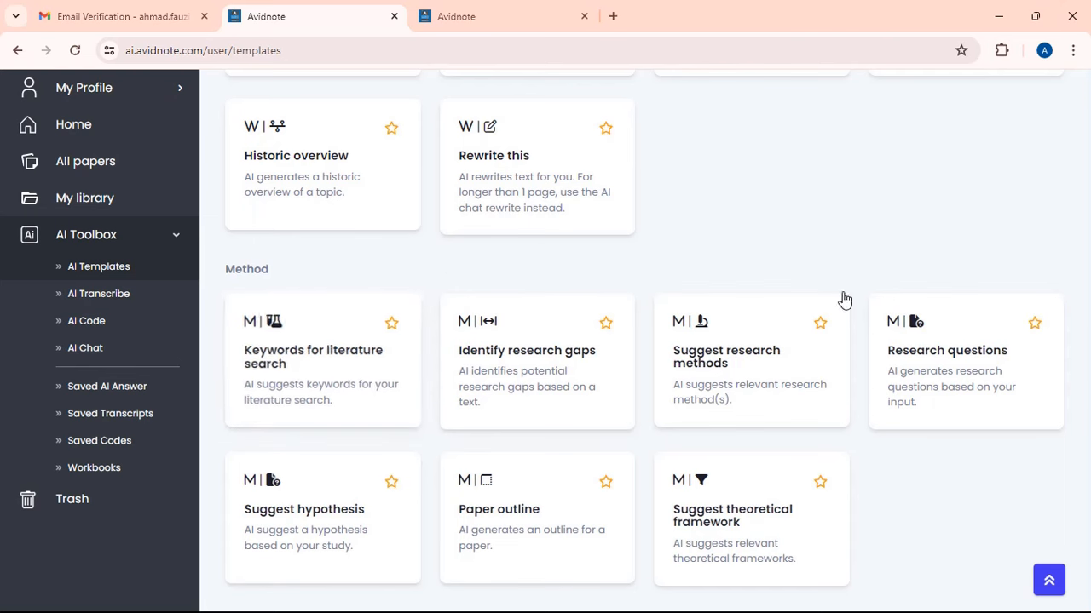
left_click(908, 356)
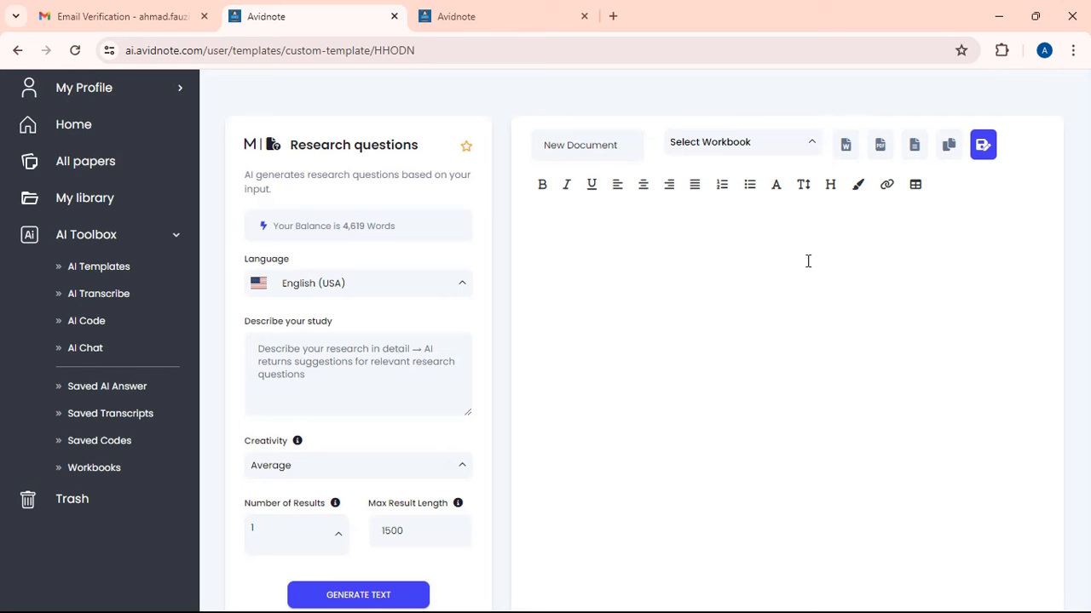
left_click(464, 291)
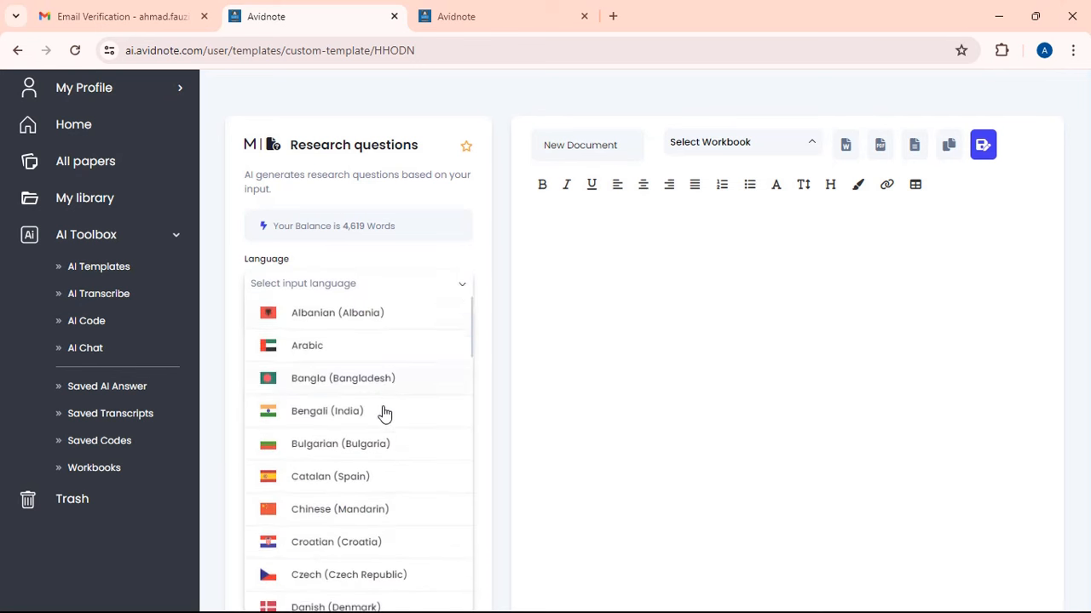
scroll(383, 414, "down", 7)
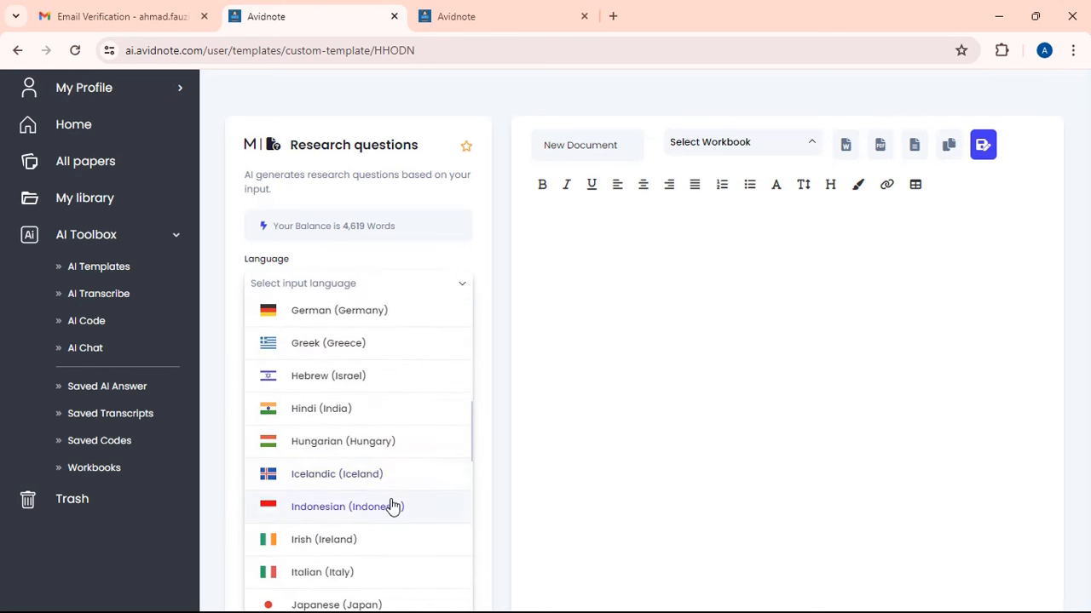
left_click(389, 506)
- Paste the study description and add a sentence on analysing the plants' treatment effectiveness
left_click(344, 360)
key("ctrl+v")
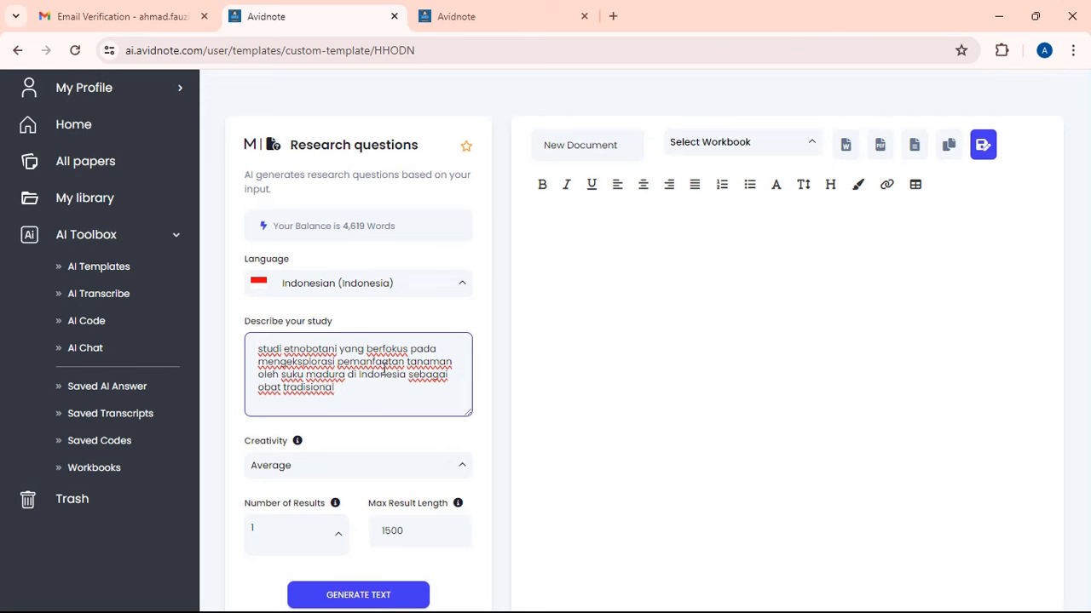
type(".")
type("Studi ini juga akan")
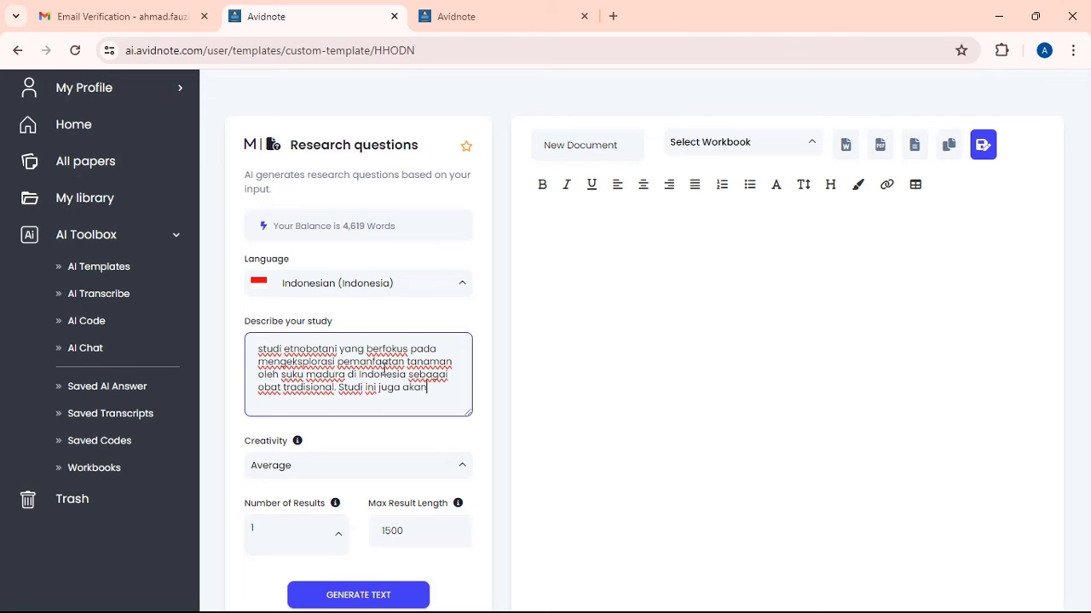
type(" menganalisis efe")
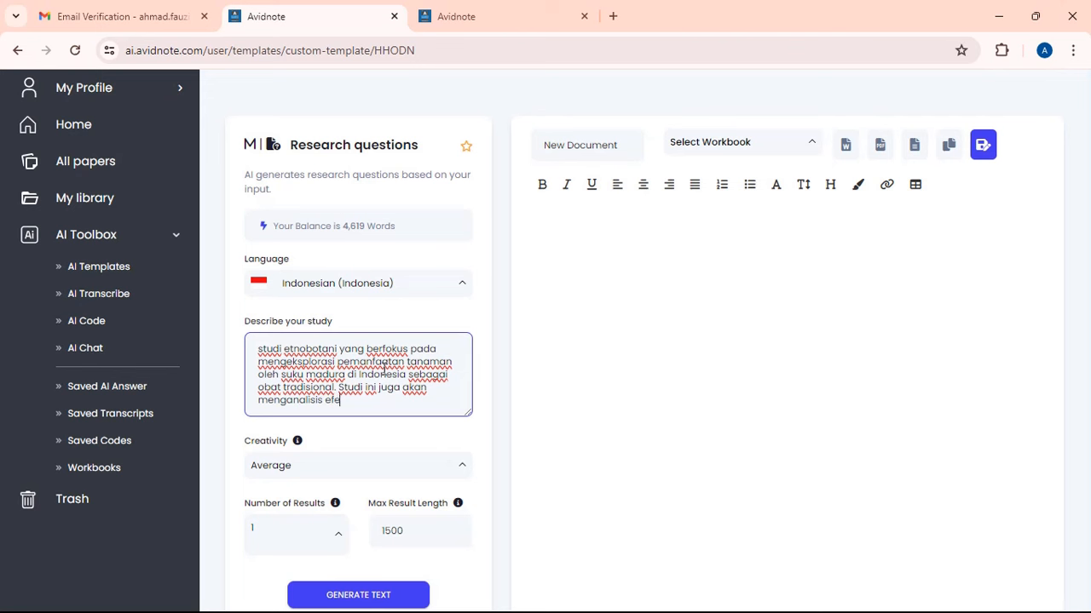
type("ktivitas pengo")
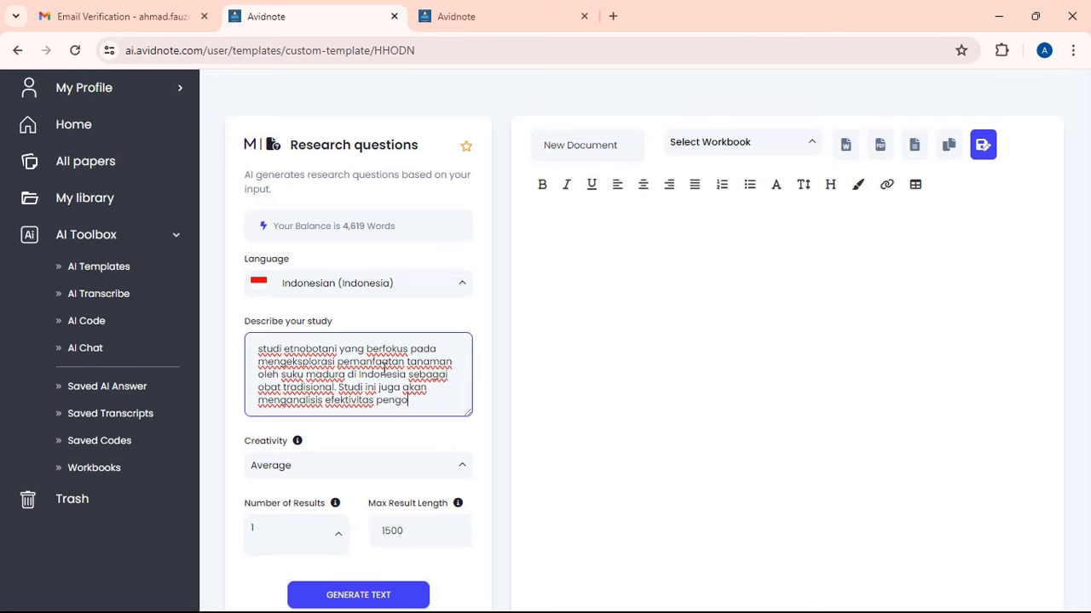
type("batan men")
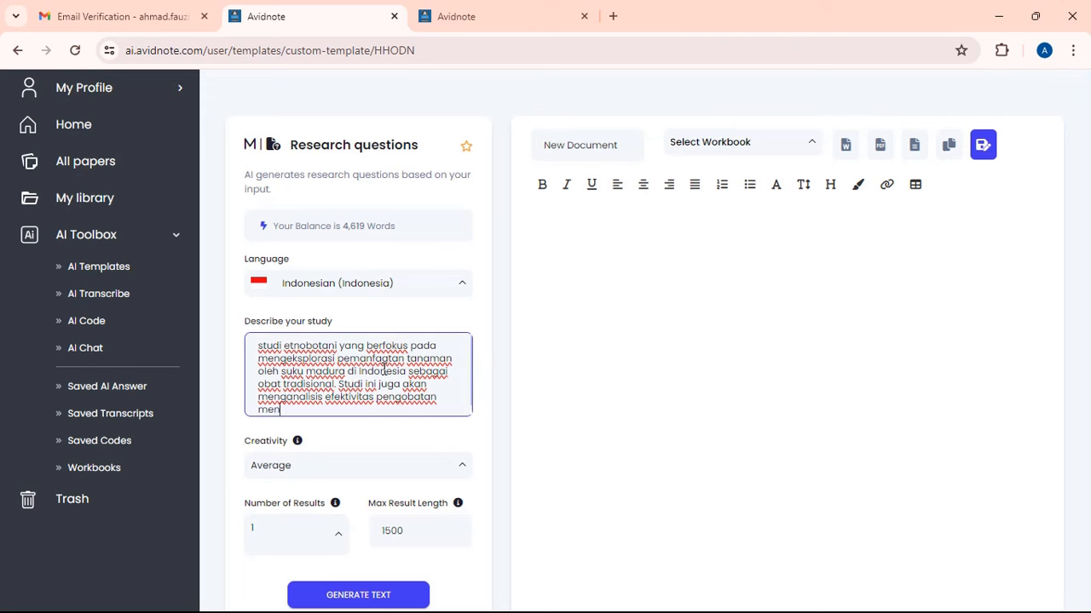
type("ggunakan tanaman tradisional ter")
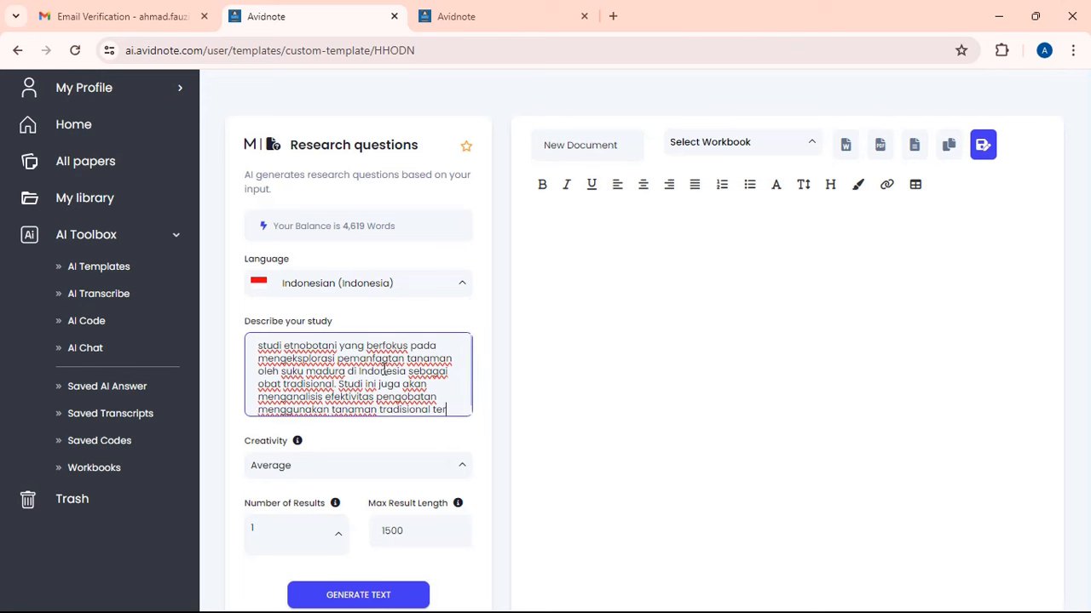
type("sebut")
key("ctrl+a")
key("ctrl+c")
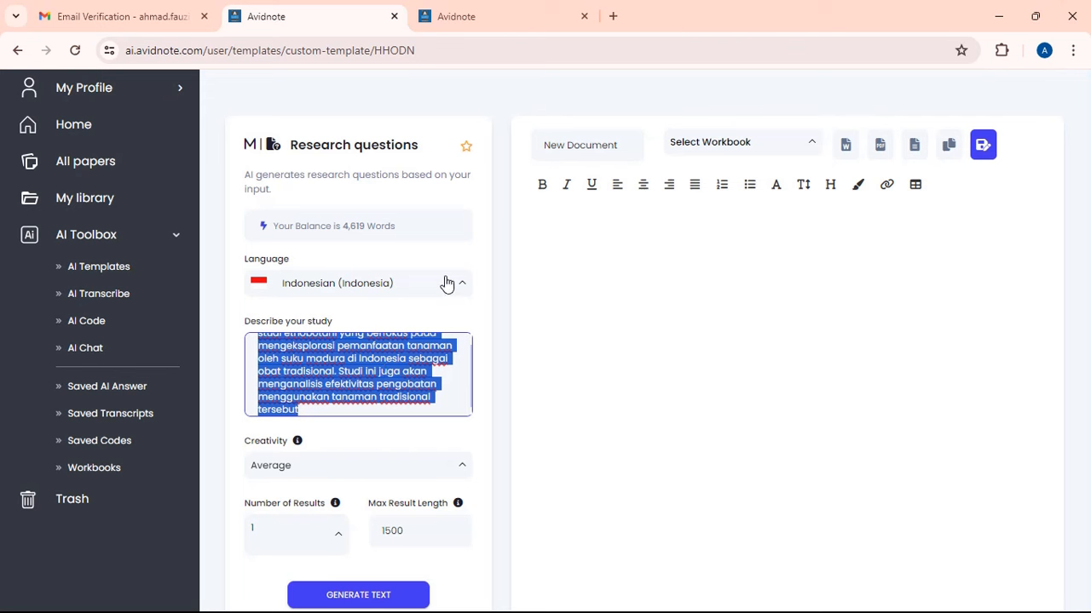
left_click(387, 359)
- Set Max Result Length to 500
left_click(390, 533)
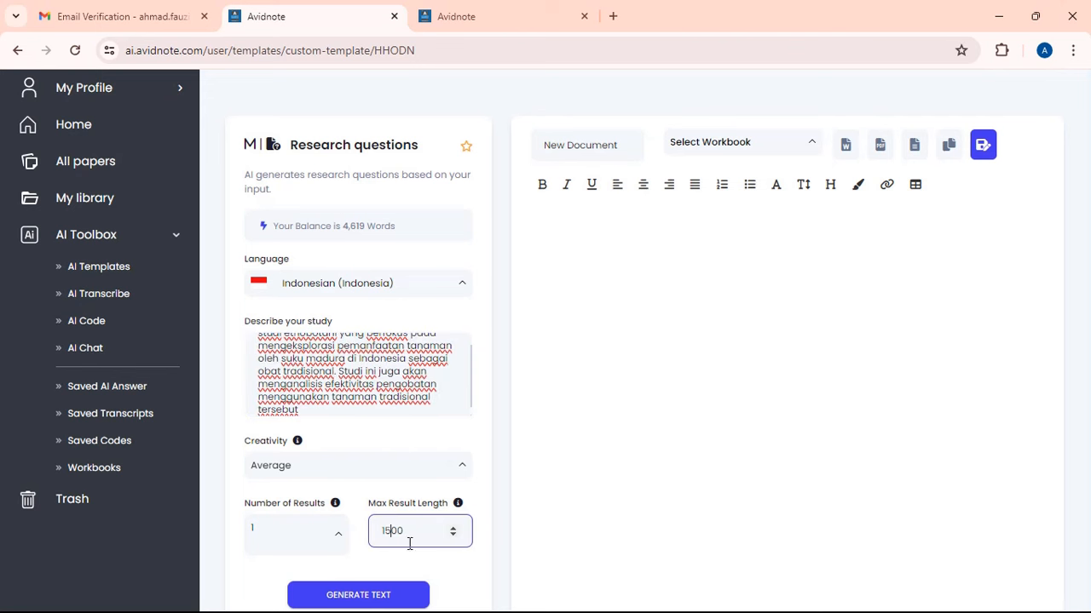
key("BackSpace")
key("BackSpace")
key("BackSpace")
type("5")
scroll(479, 383, "down", 1)
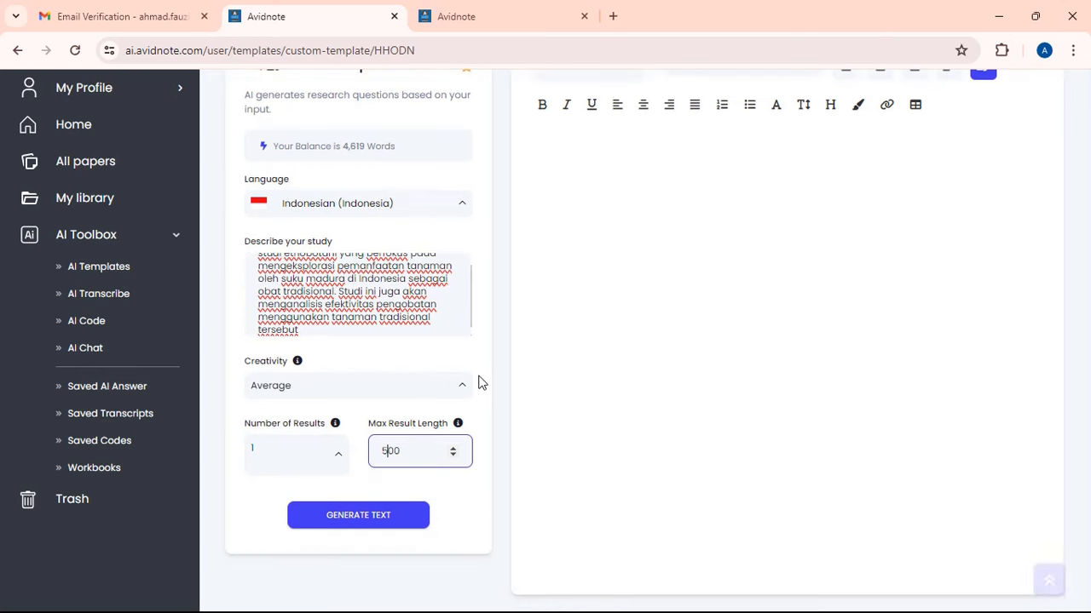
- Generate the Indonesian research questions RQ1–RQ10 under 'Pertanyaan Penelitian' and review them
left_click(405, 522)
scroll(489, 414, "up", 1)
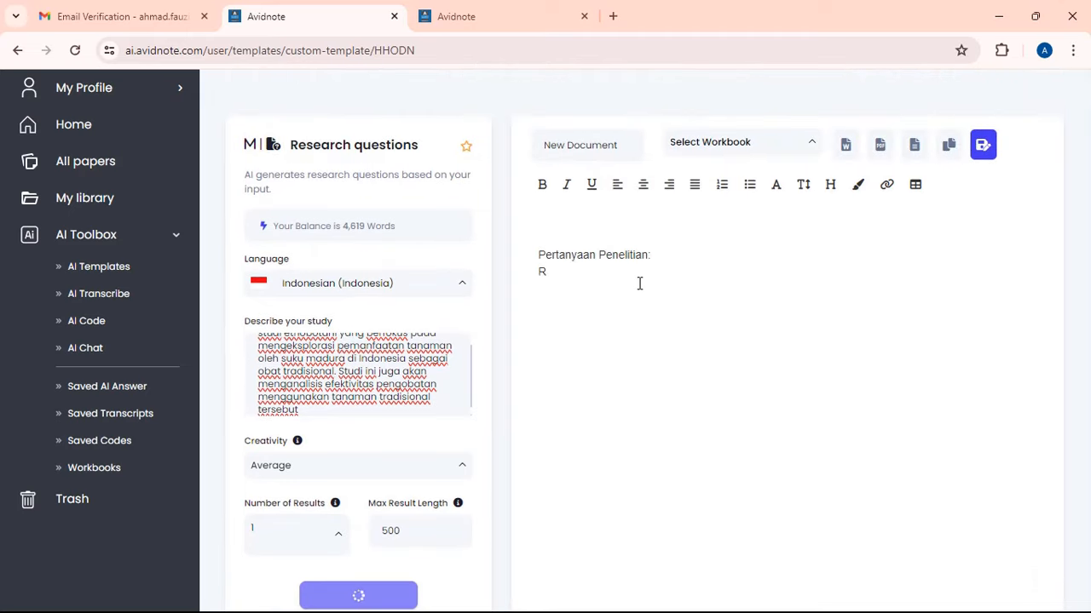
scroll(274, 368, "up", 1)
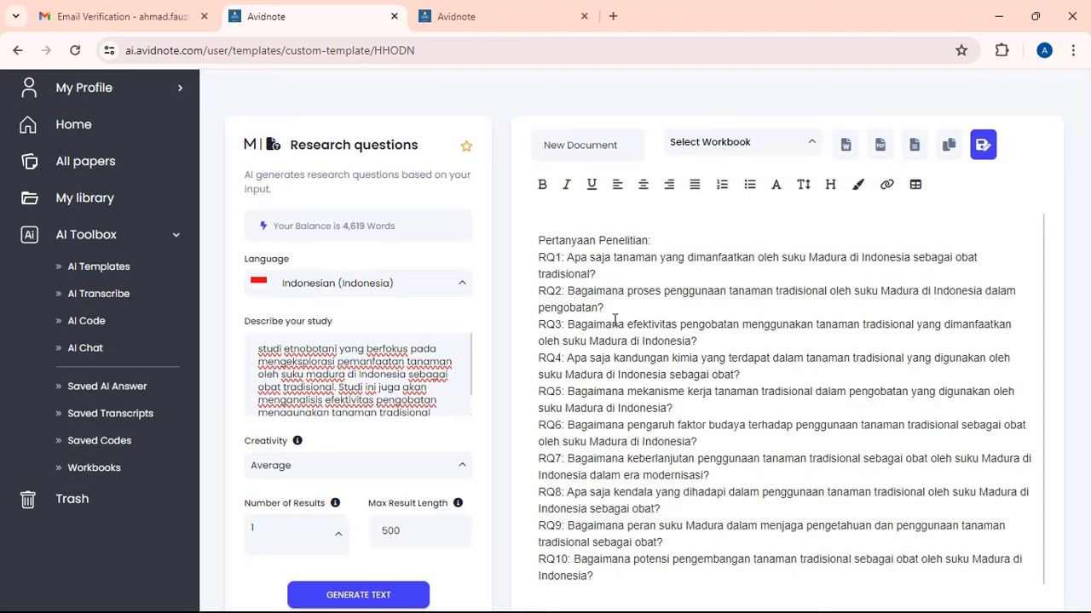
scroll(605, 317, "down", 1)
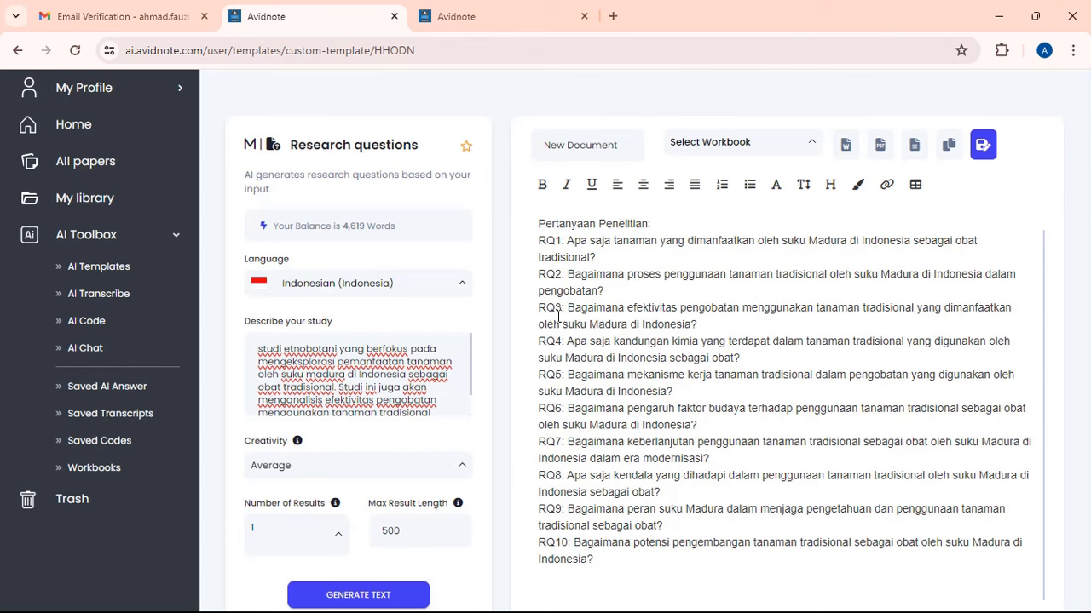
- Return to AI Templates and open the Suggest theoretical framework template under Method
left_click(119, 267)
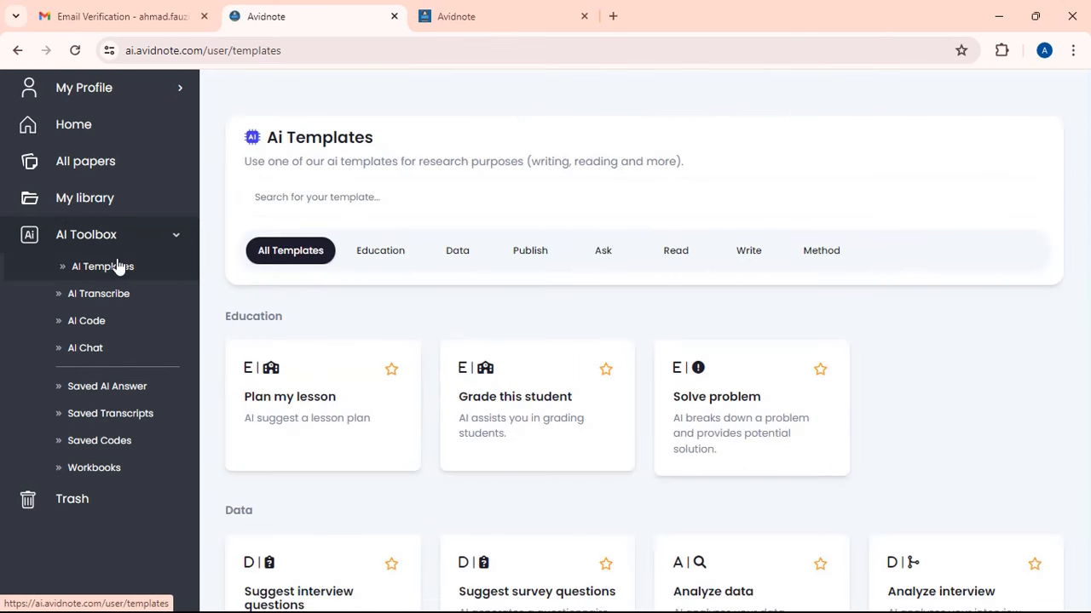
scroll(714, 205, "down", 13)
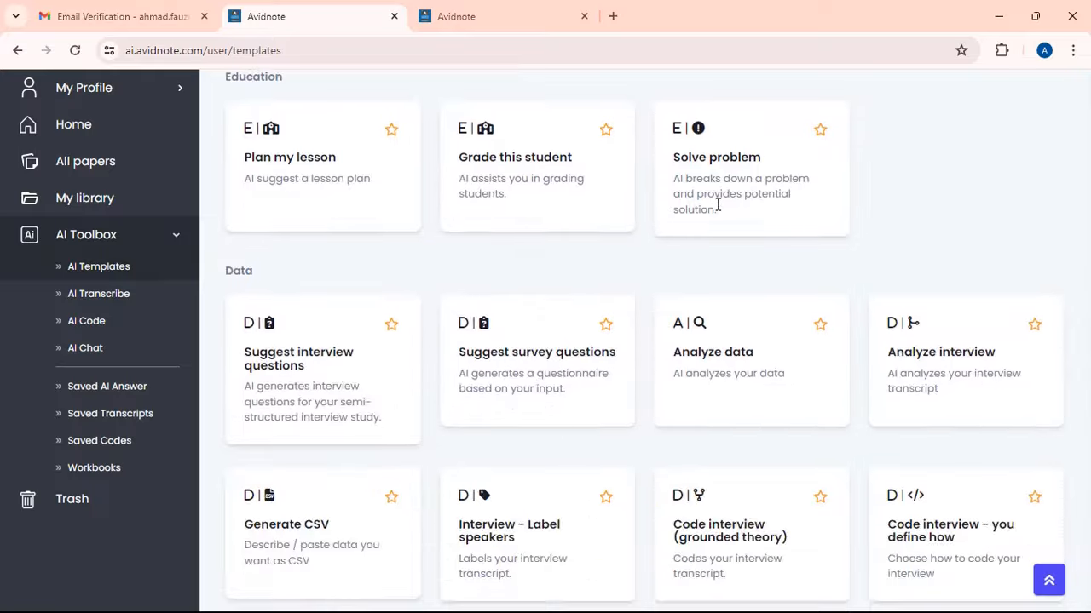
scroll(718, 205, "down", 13)
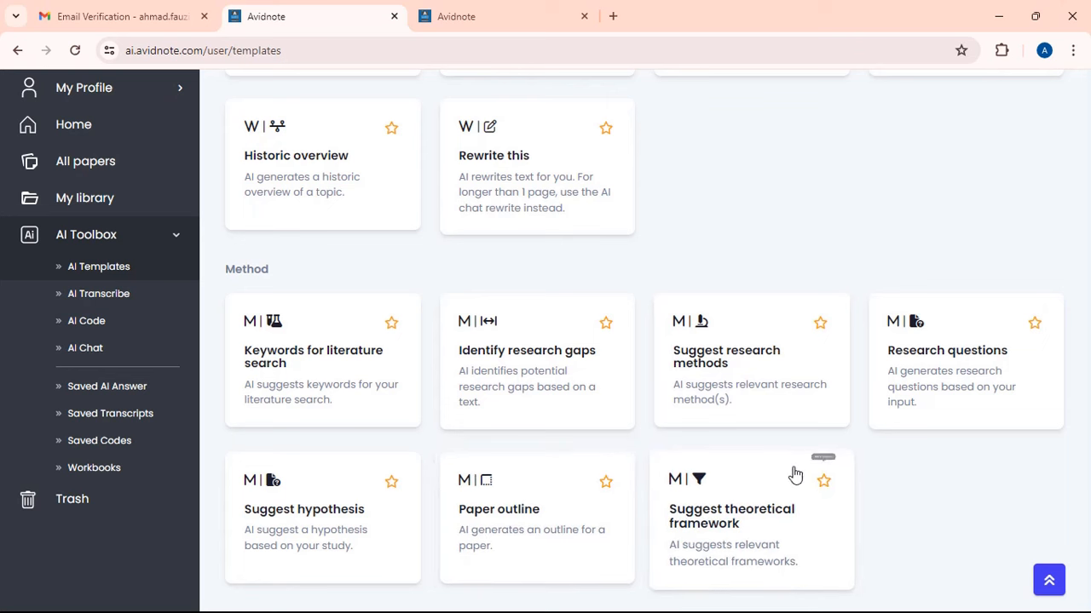
left_click(706, 530)
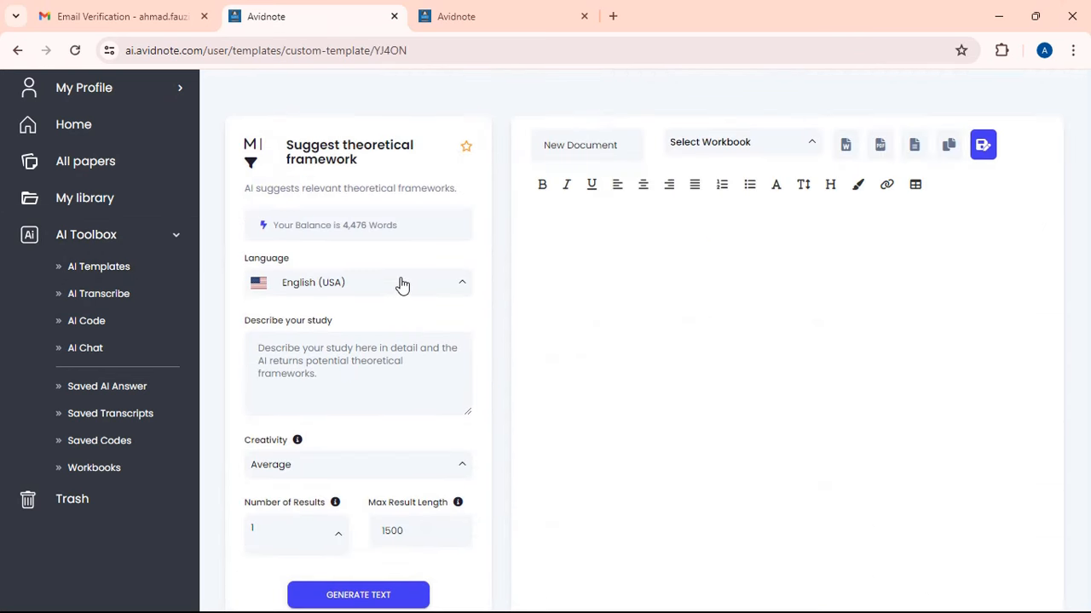
- Paste the study description, set language to Indonesian, and generate theoretical framework suggestions
left_click(378, 355)
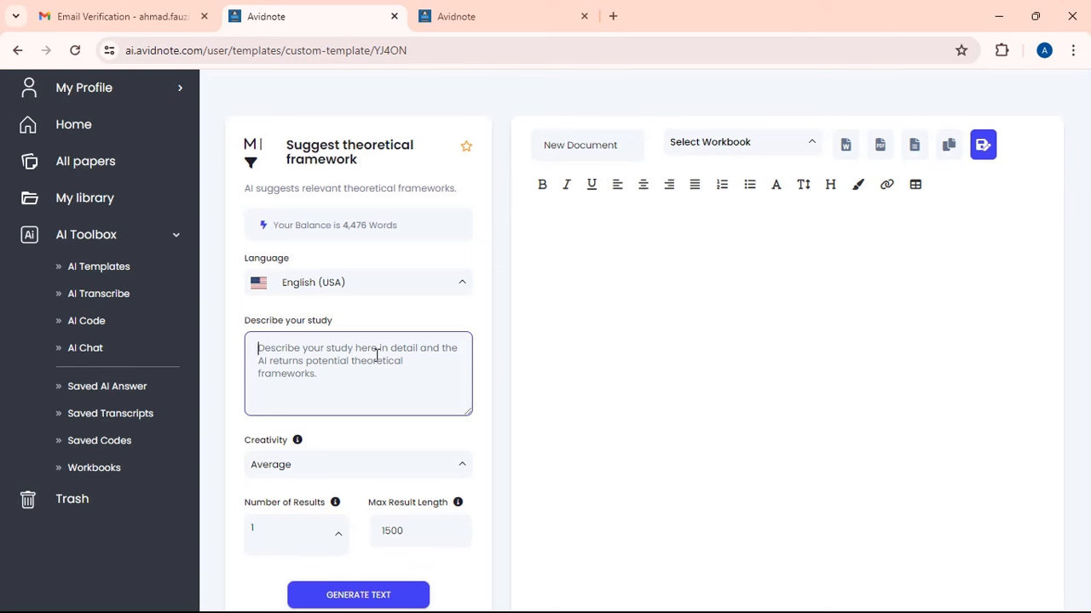
key("ctrl+v")
left_click(460, 284)
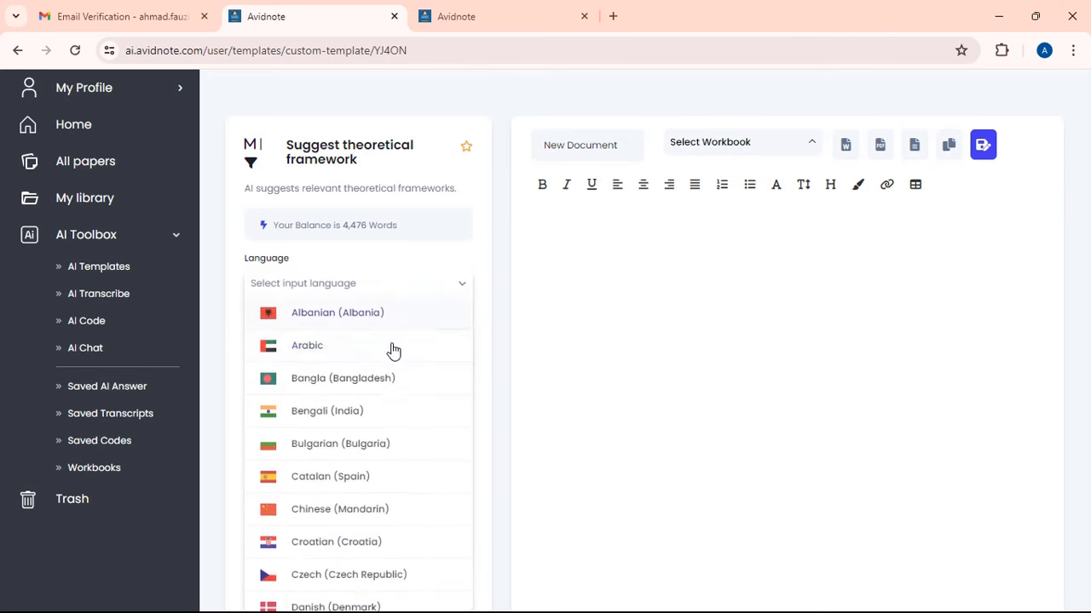
scroll(392, 383, "down", 4)
scroll(392, 405, "down", 4)
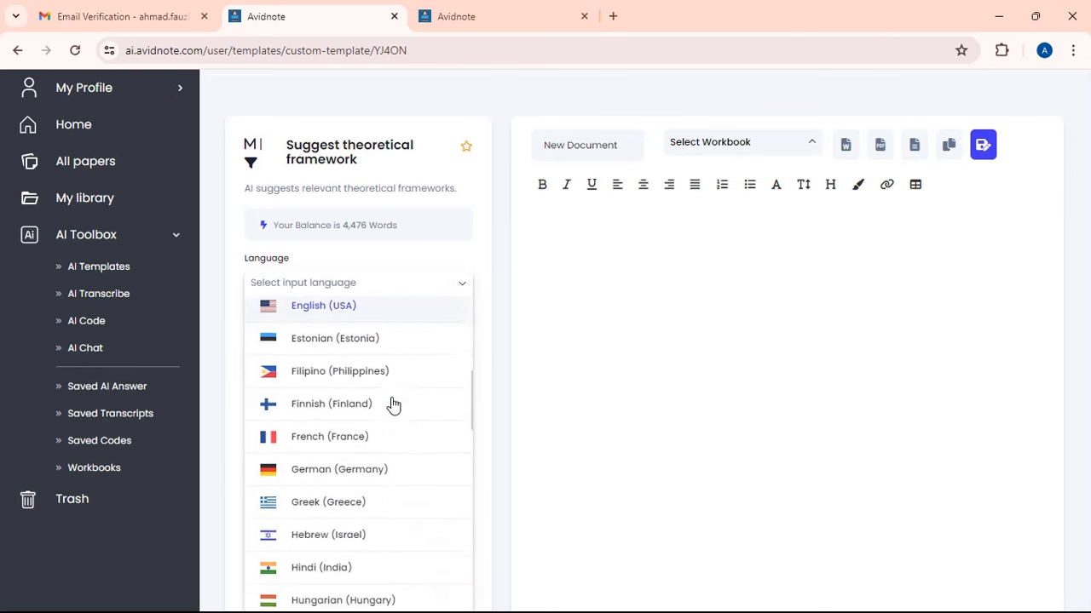
left_click(385, 428)
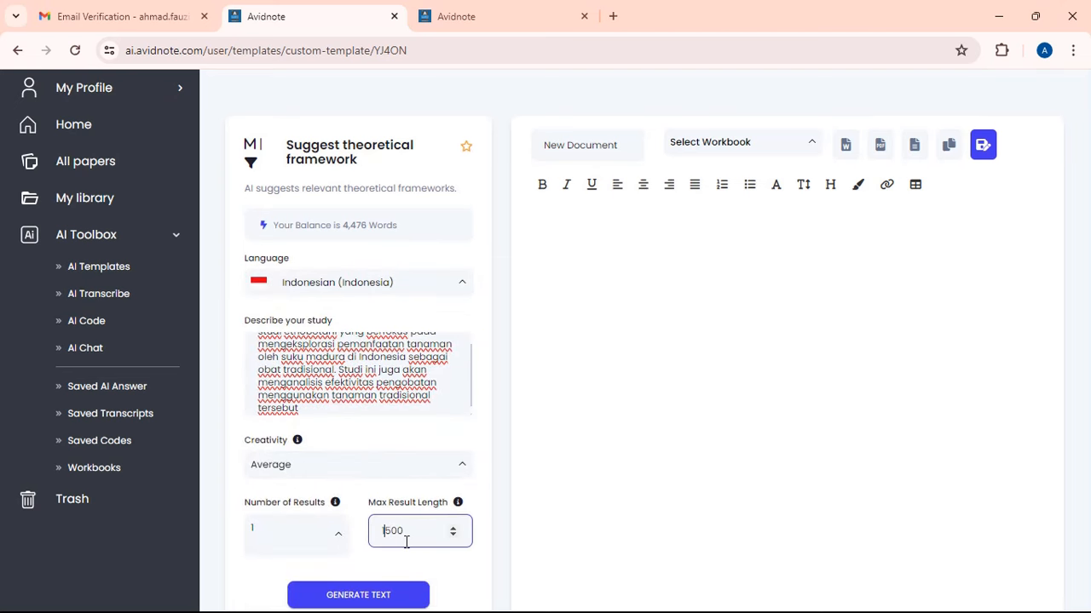
left_click(406, 592)
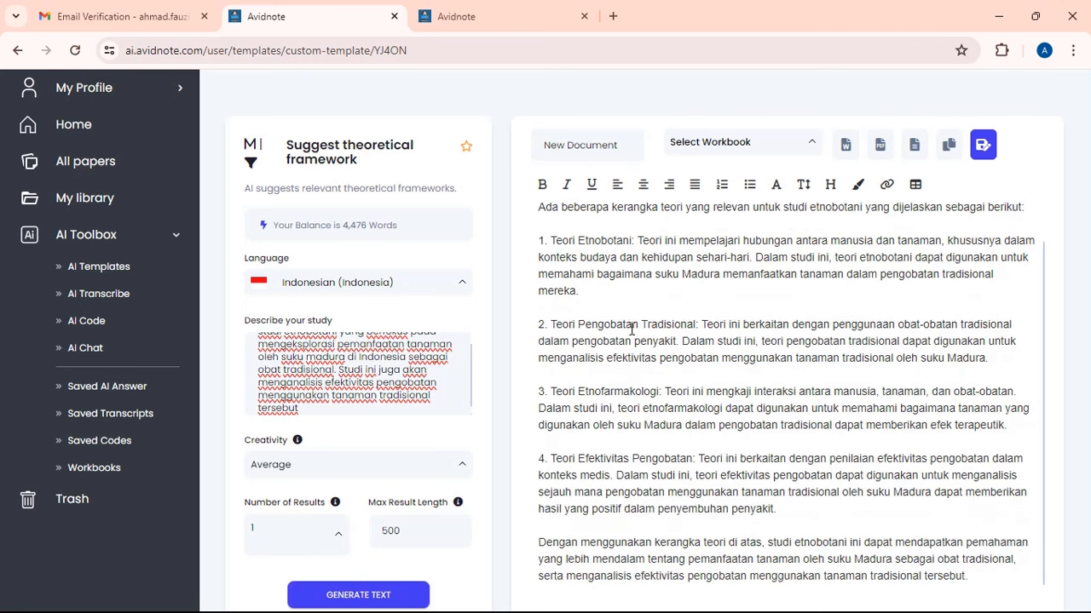
- Title the framework document '3. Theoritical framewrok' and go back to the AI Templates gallery
scroll(656, 350, "down", 1)
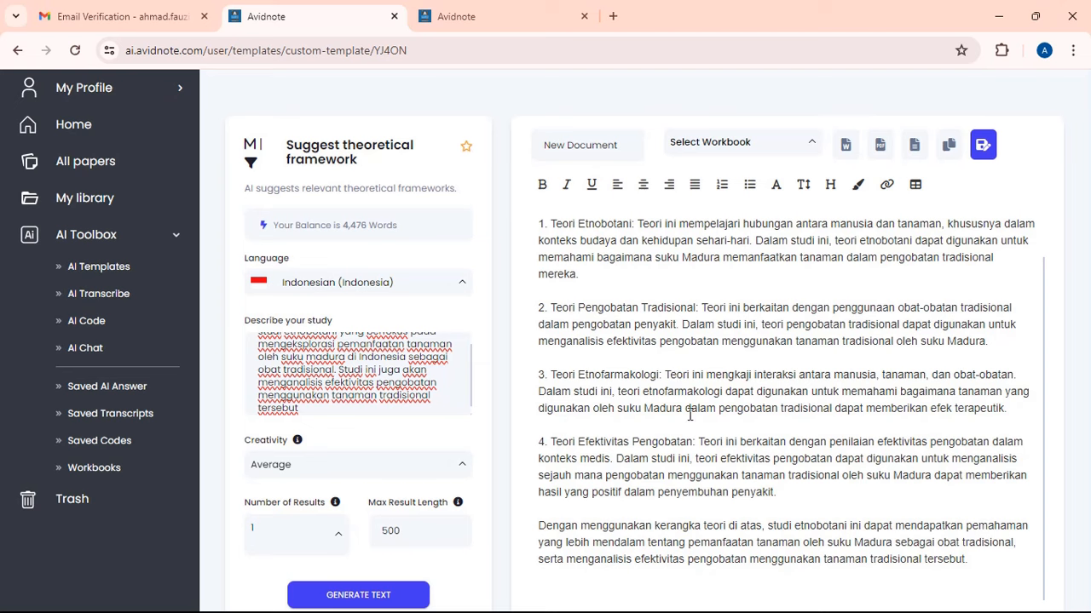
scroll(689, 412, "down", 1)
scroll(596, 175, "up", 2)
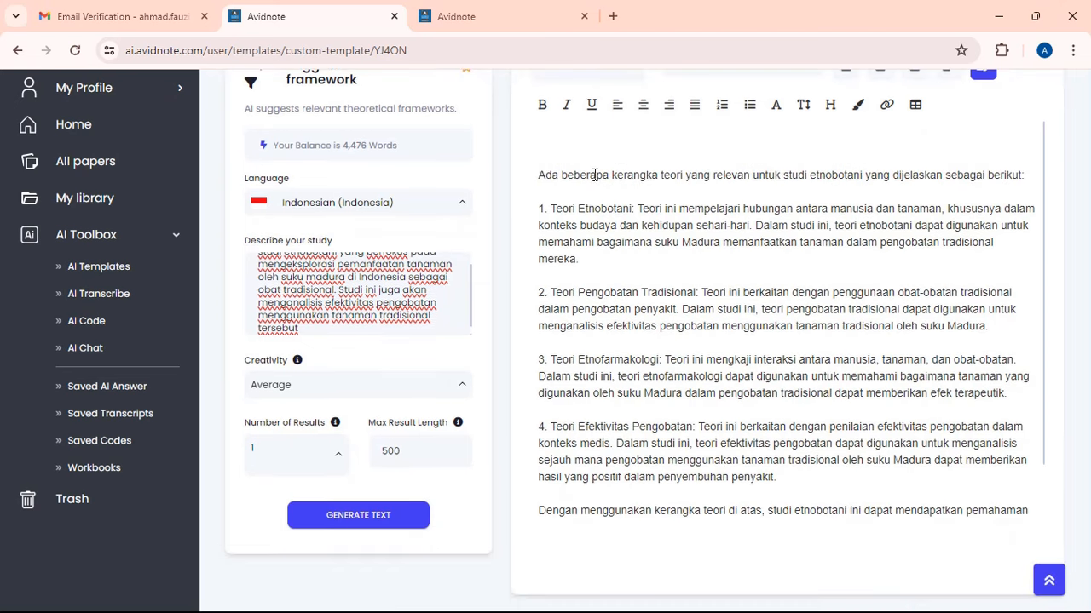
left_click(623, 146)
left_click_drag(622, 146, 371, 128)
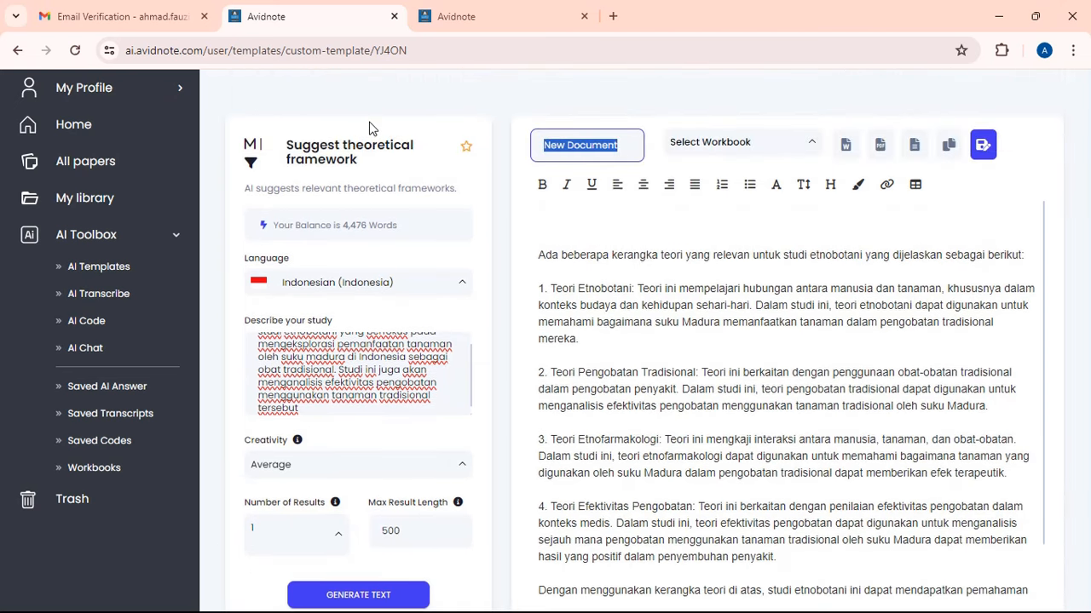
type("3")
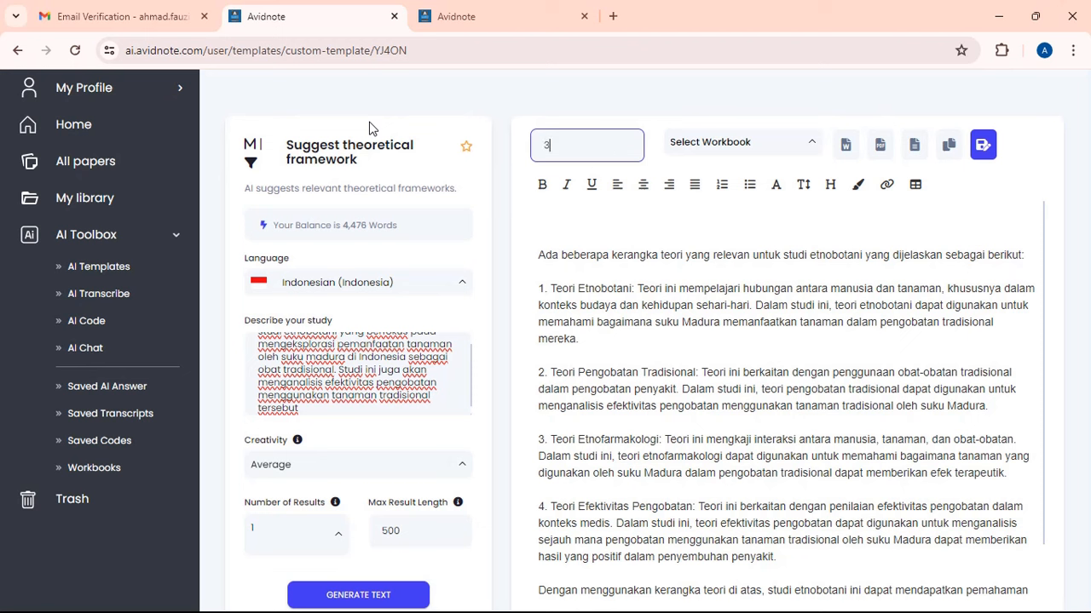
type(". Theoritical framewro")
type("k")
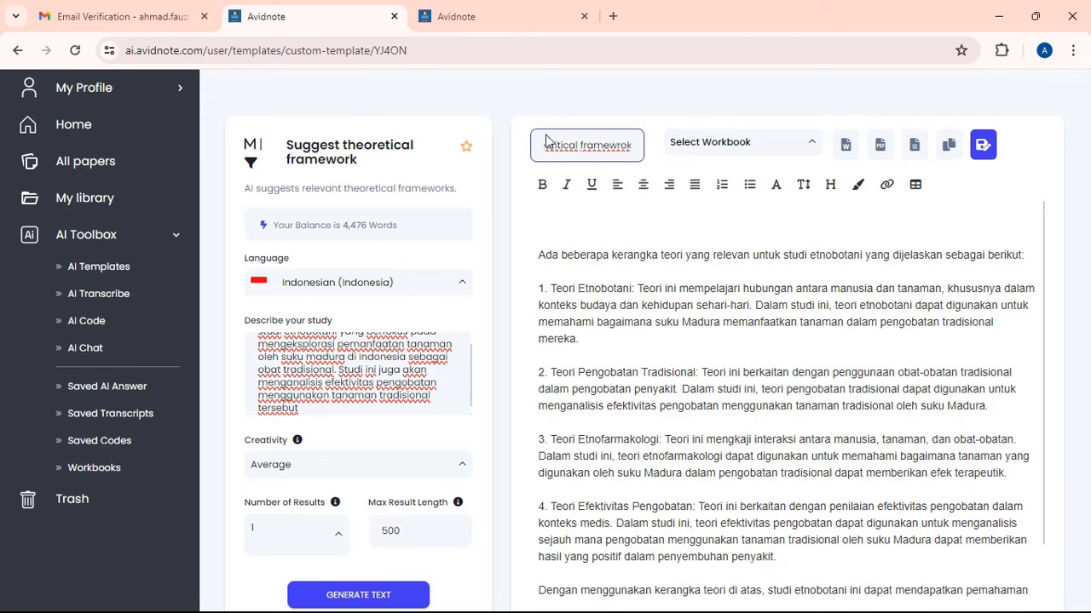
left_click(788, 372)
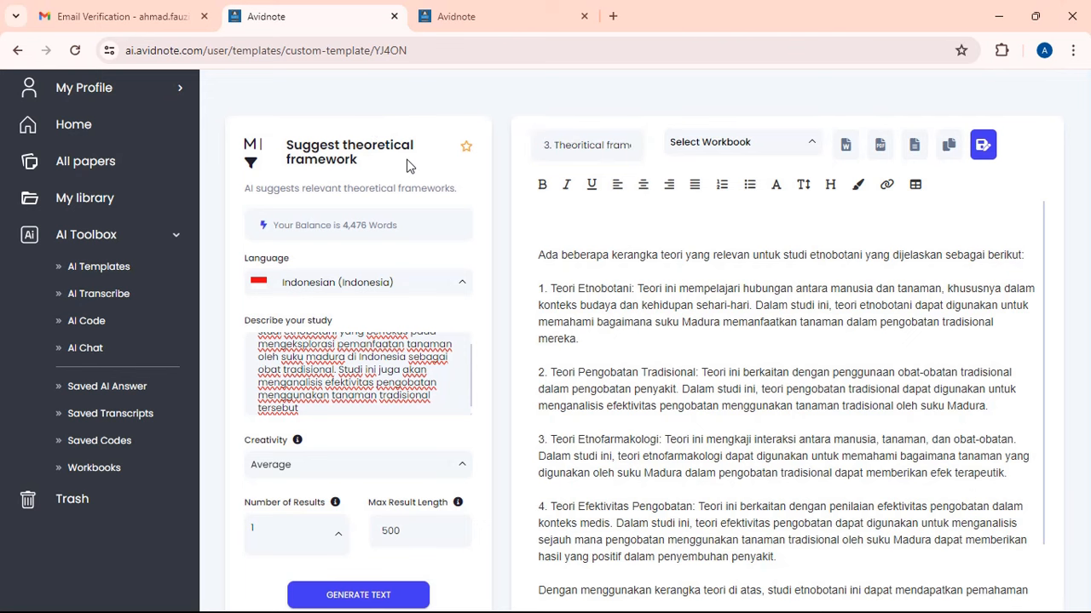
left_click(104, 266)
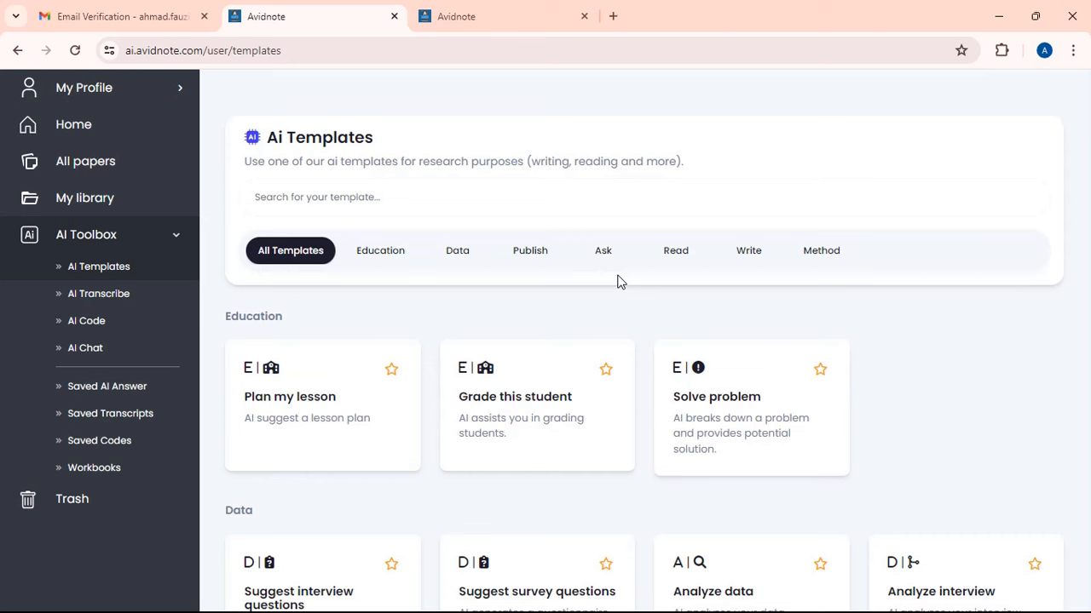
- Scroll down to the Write section and open the Write Literature review template
scroll(621, 282, "down", 8)
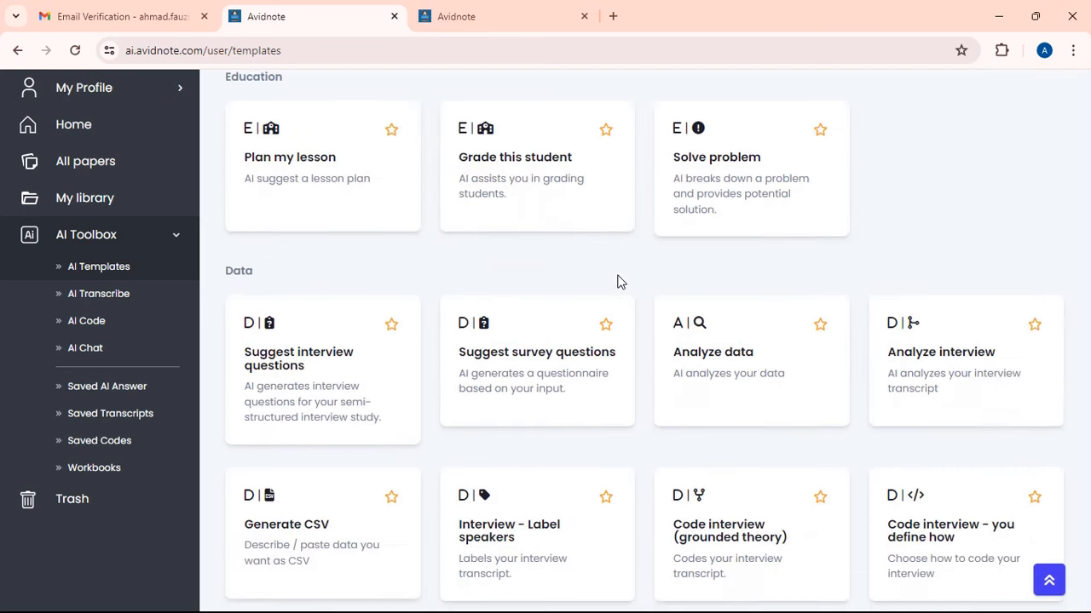
scroll(620, 282, "down", 6)
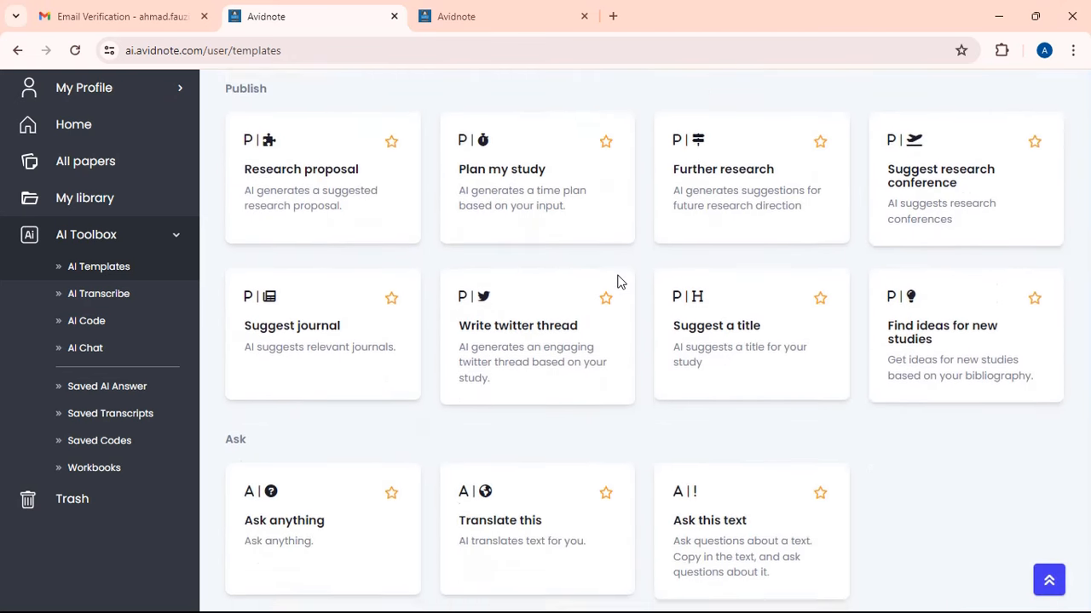
scroll(621, 282, "down", 5)
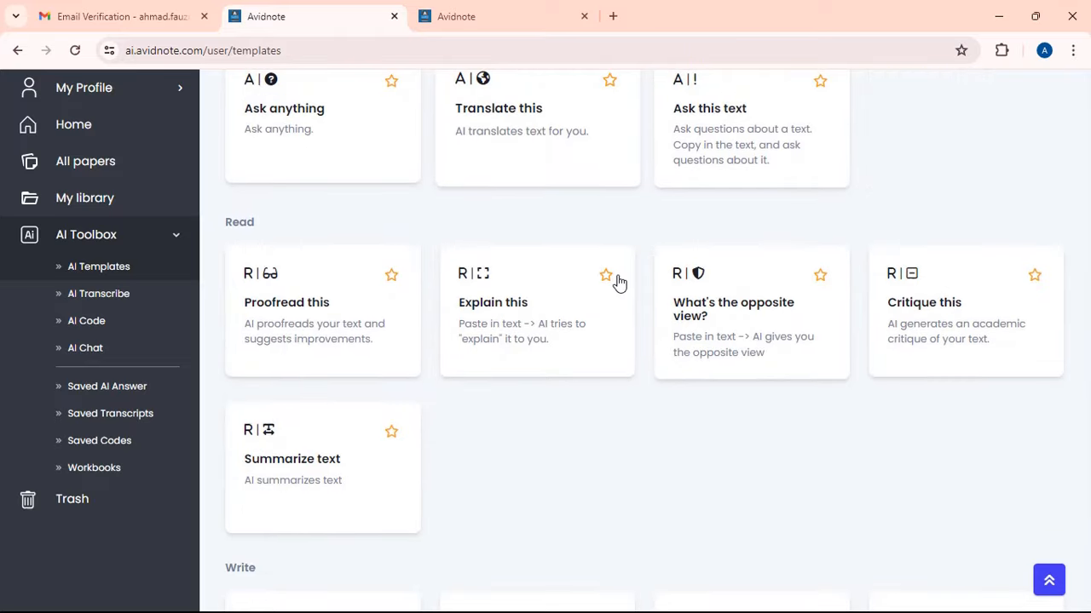
scroll(620, 282, "down", 4)
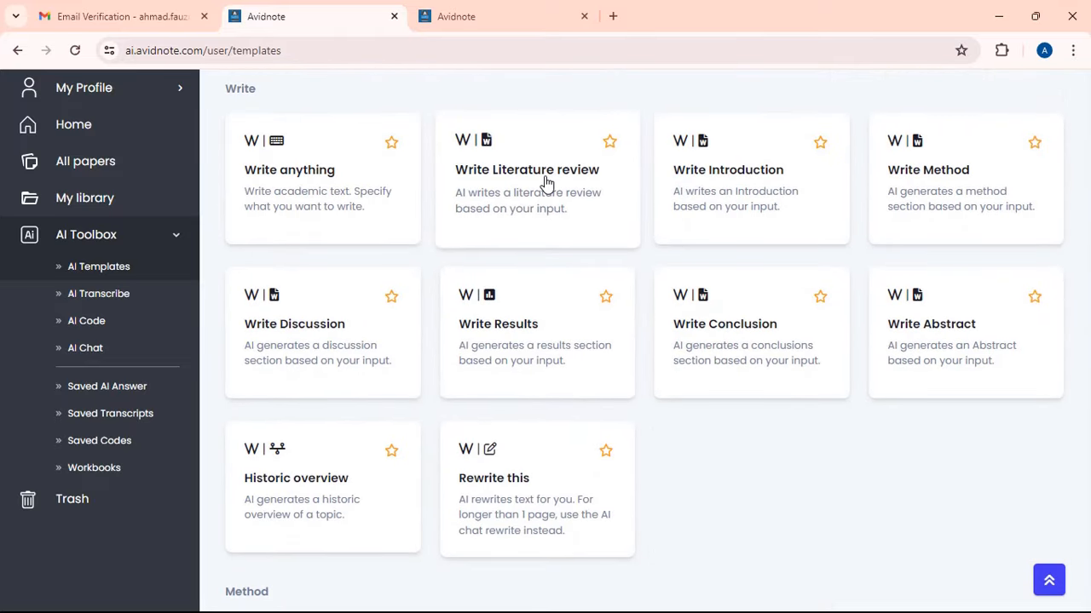
left_click(547, 183)
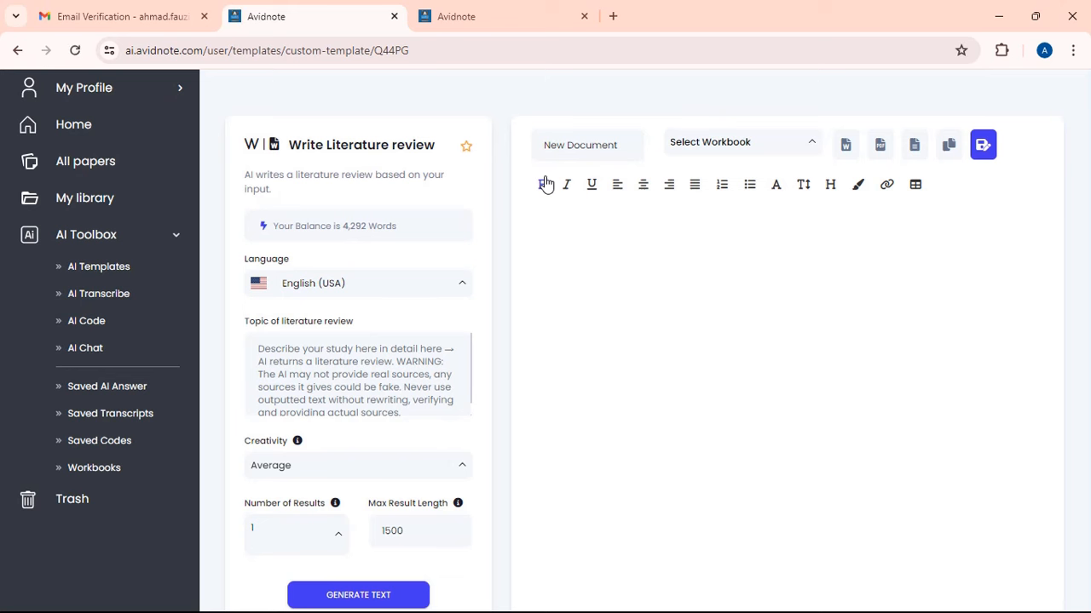
- Set the language to Indonesian and paste the Madurese ethnobotany study description as the topic
left_click(419, 291)
scroll(384, 382, "down", 5)
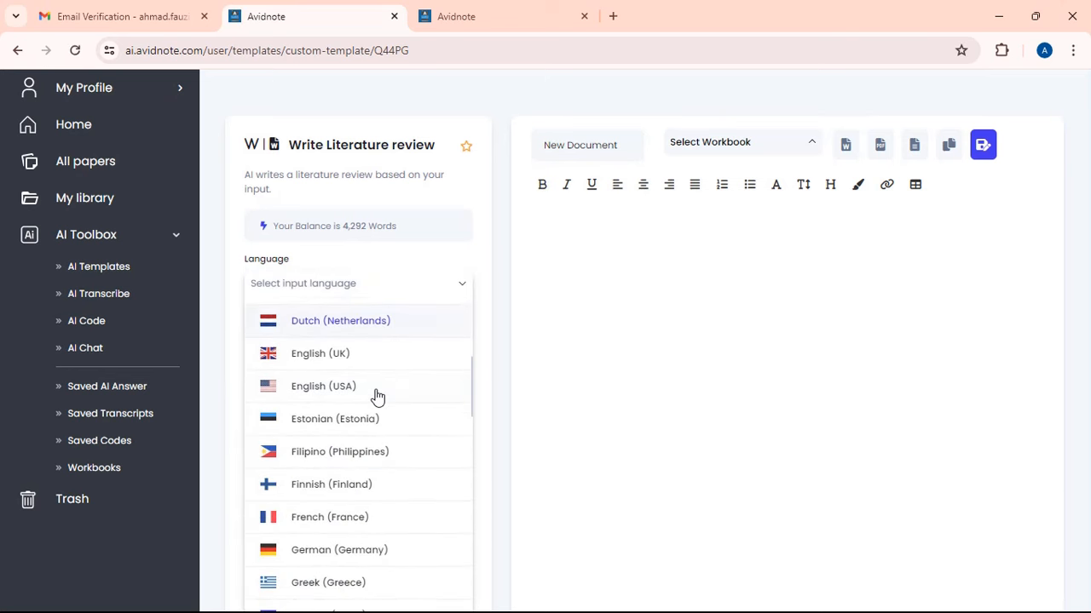
scroll(377, 398, "down", 4)
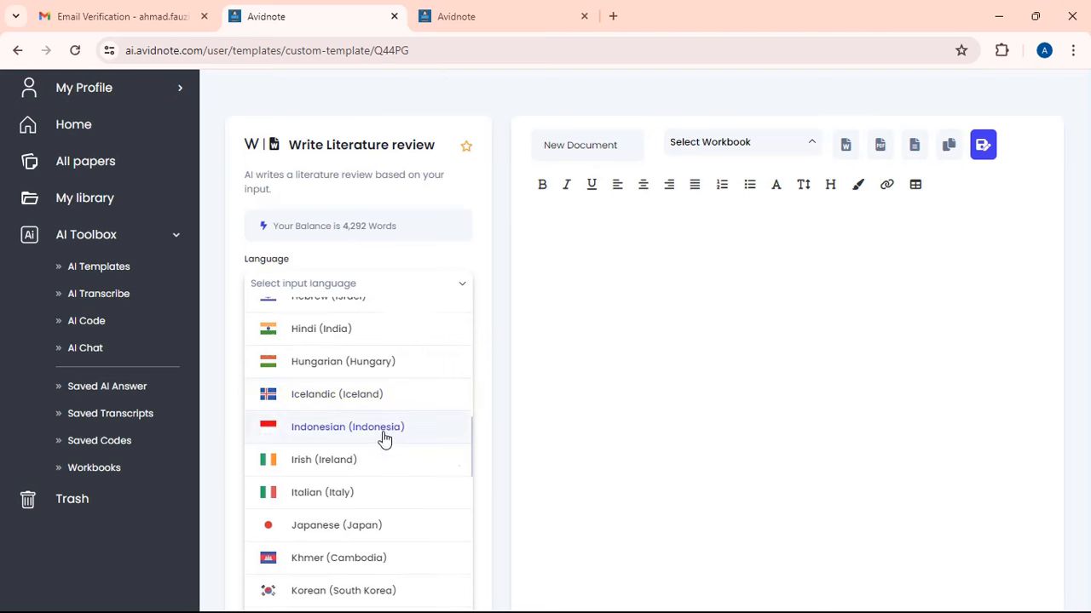
left_click(383, 430)
key("ctrl+v")
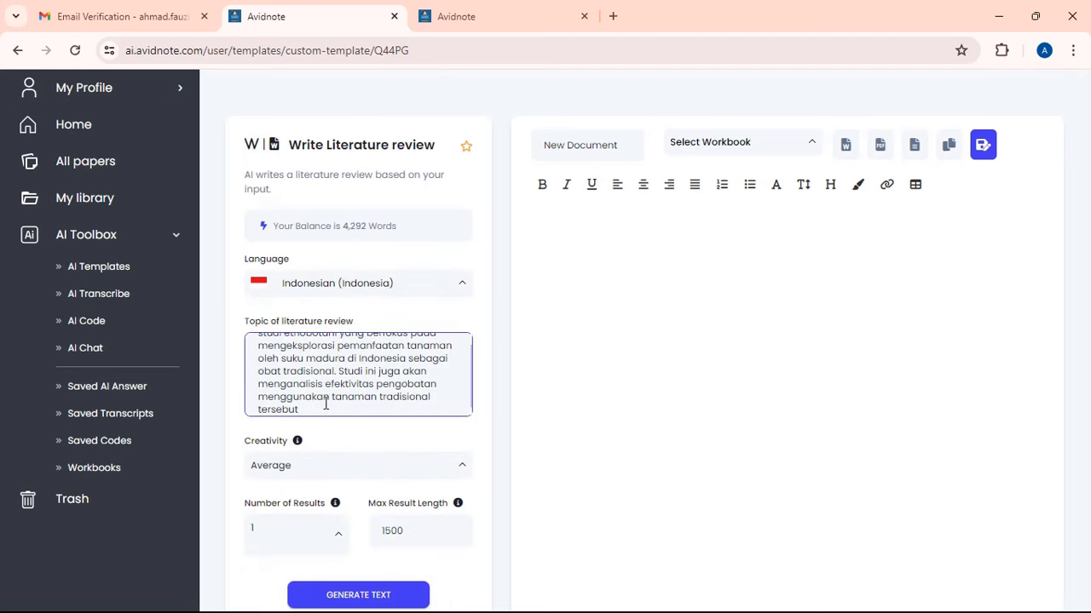
scroll(328, 383, "up", 2)
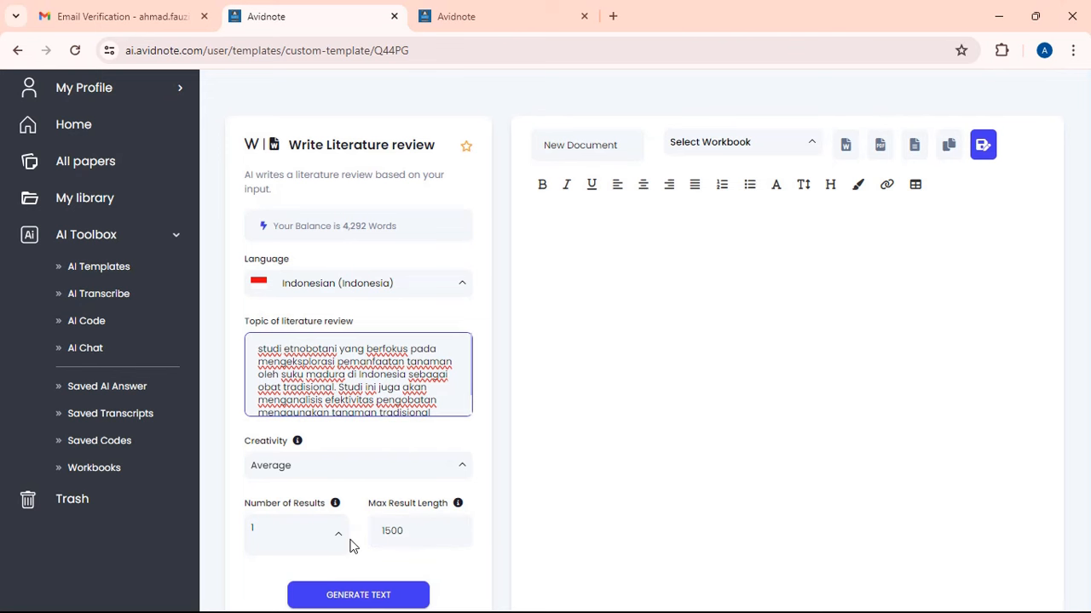
- Generate the literature review, keeping the creativity level at Average
left_click(409, 595)
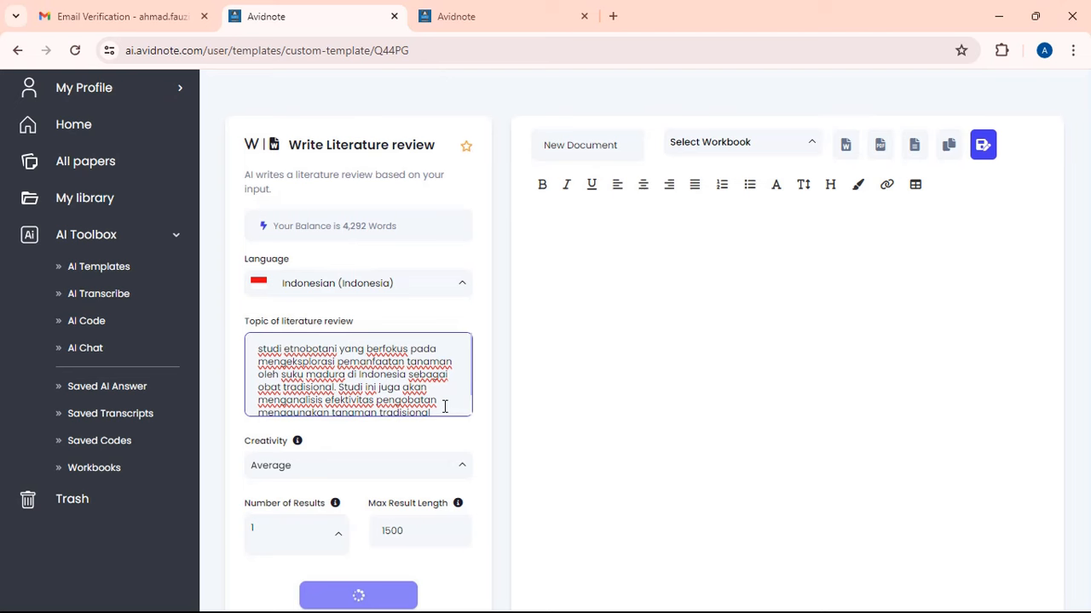
left_click(375, 469)
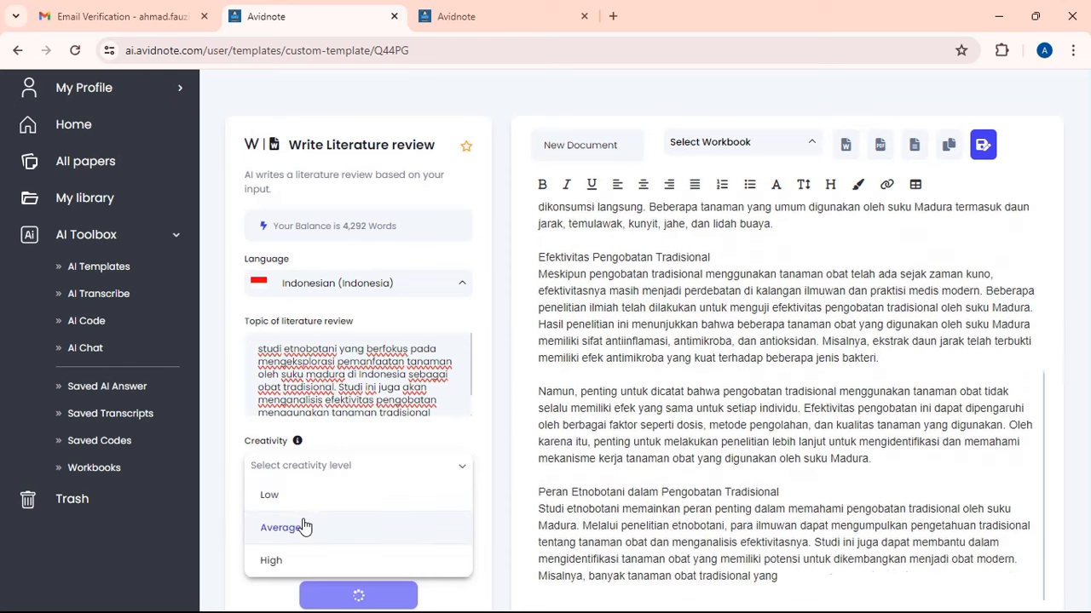
left_click(355, 452)
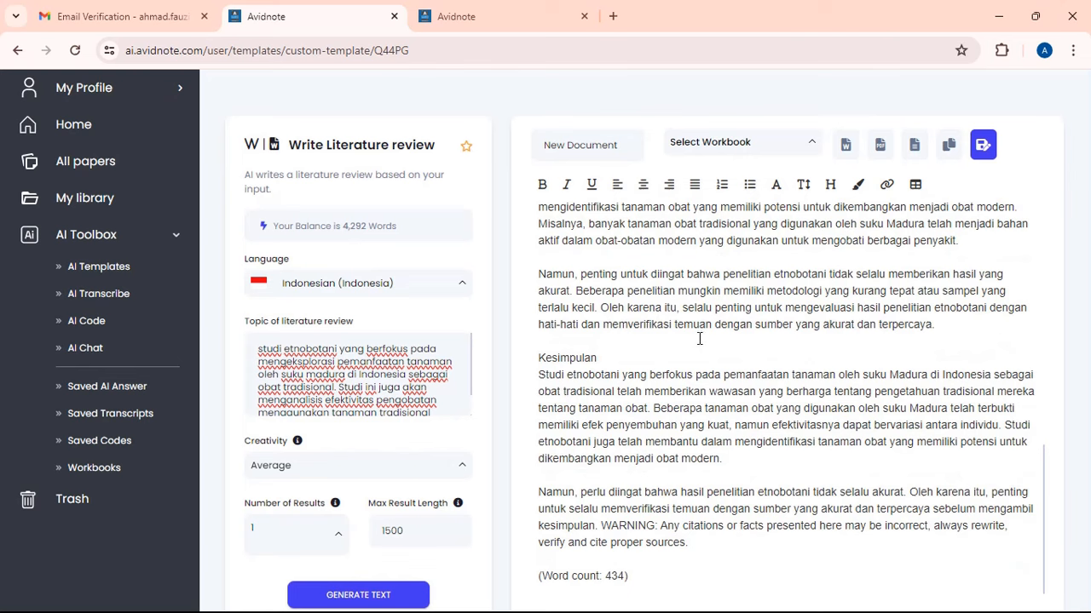
- Scroll through the 434-word Indonesian literature review from Pengantar to Kesimpulan
scroll(699, 338, "up", 5)
scroll(699, 339, "down", 6)
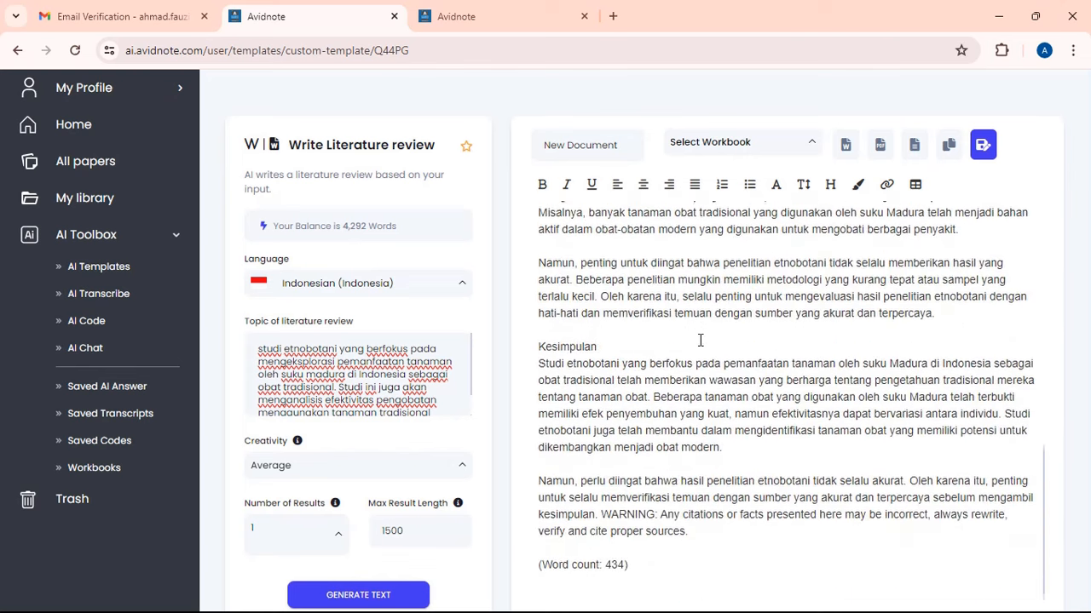
scroll(747, 417, "up", 10)
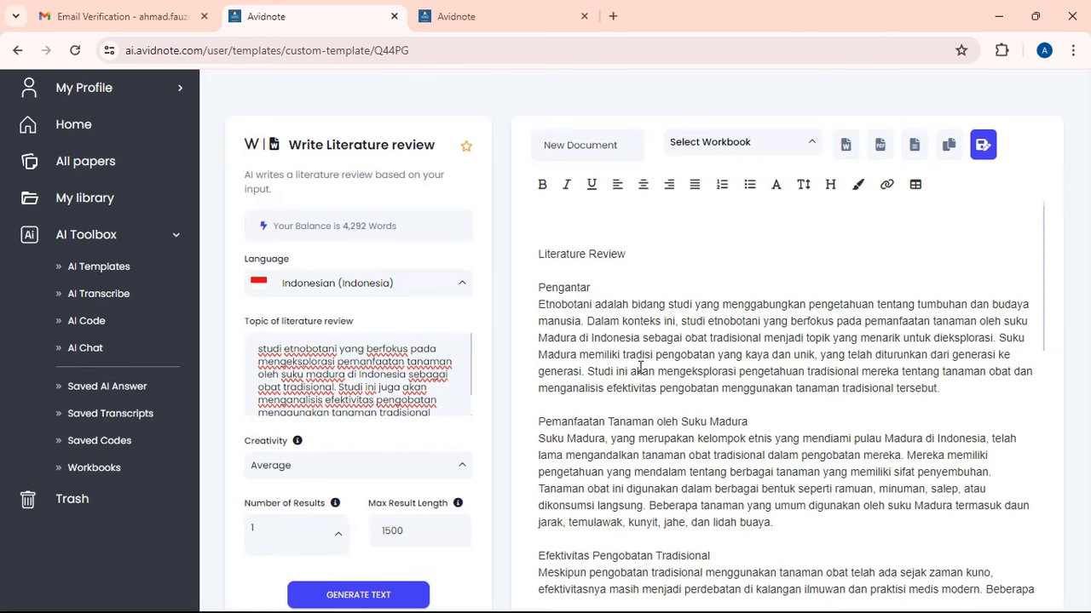
scroll(671, 359, "down", 1)
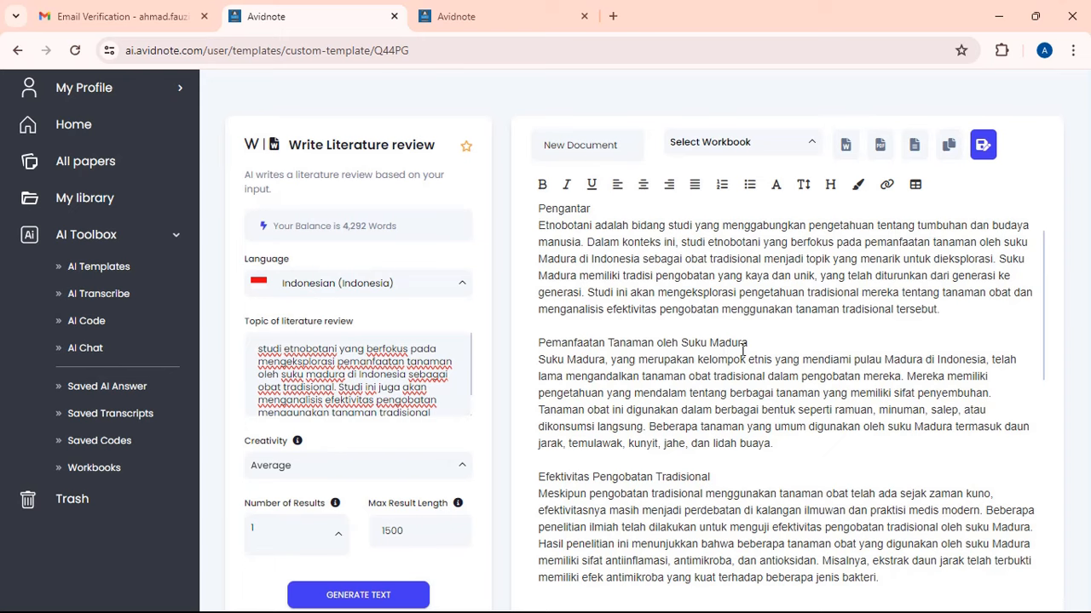
scroll(743, 349, "up", 1)
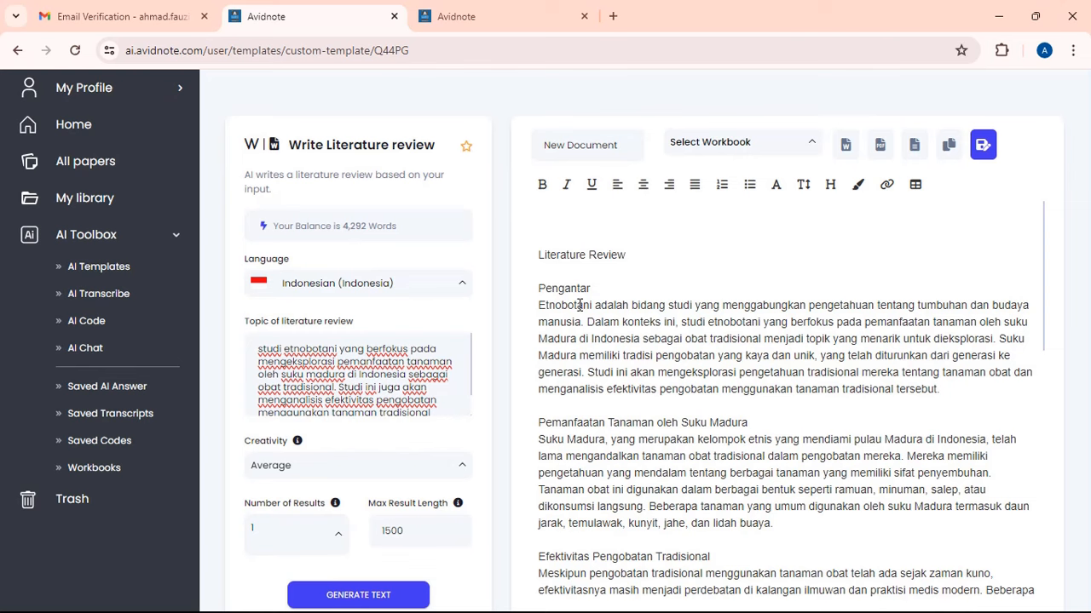
scroll(582, 316, "down", 1)
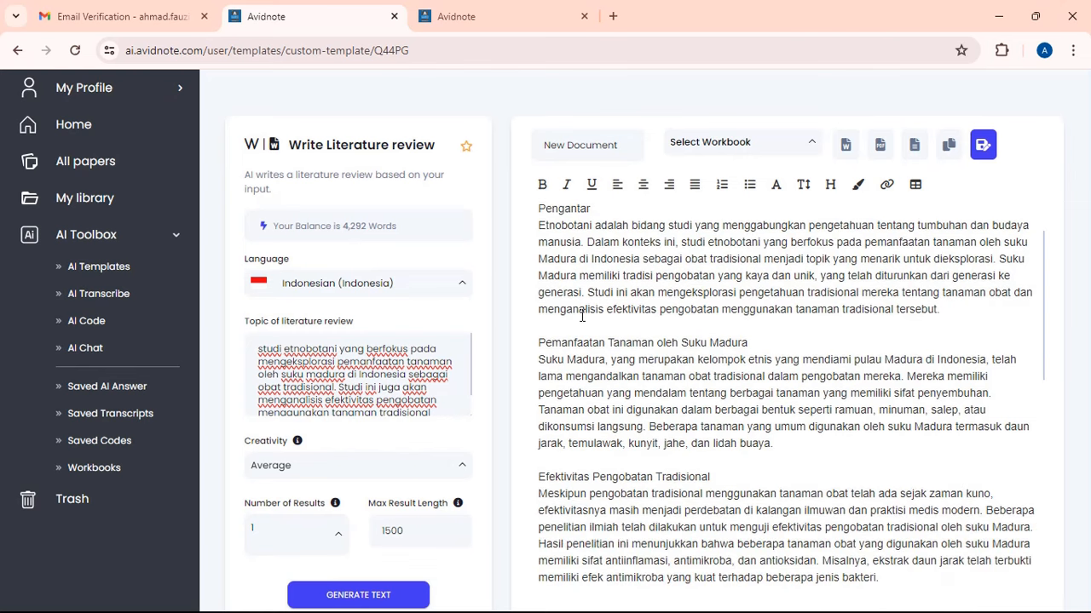
scroll(582, 316, "up", 1)
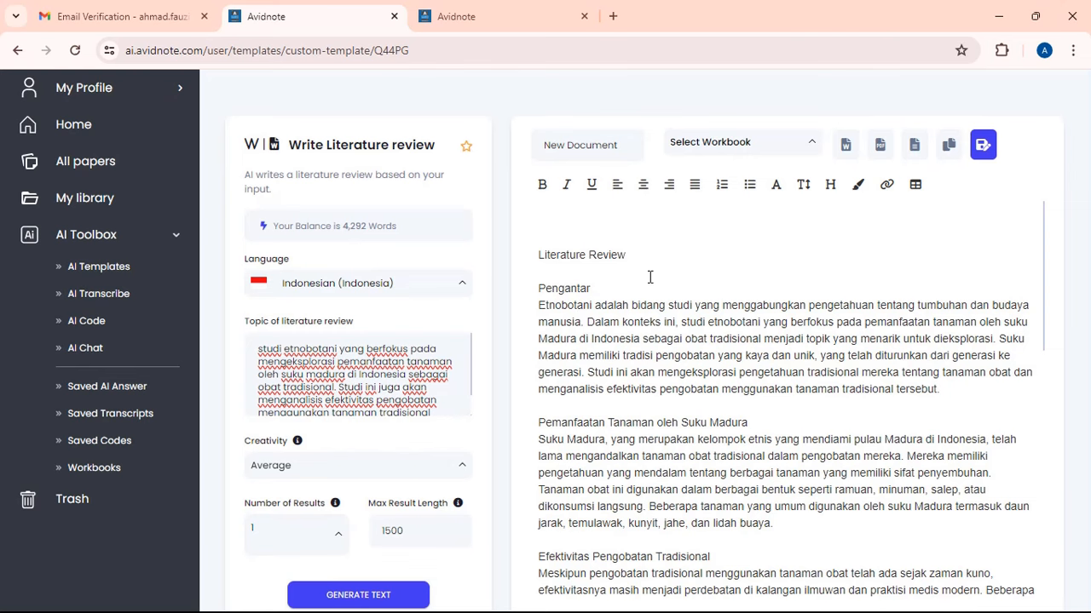
scroll(648, 276, "down", 1)
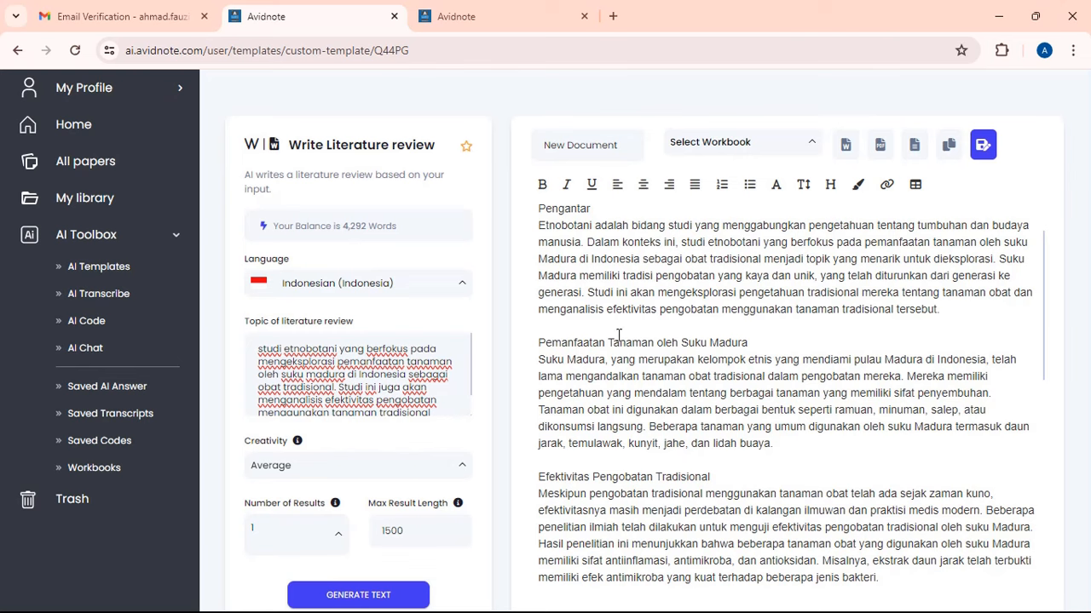
scroll(700, 334, "down", 2)
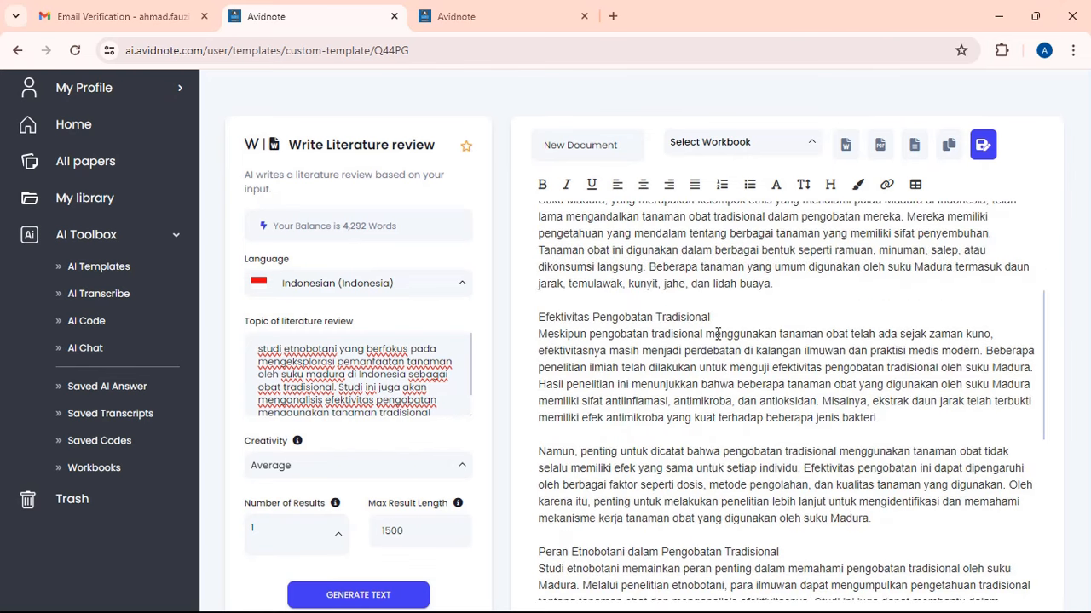
scroll(717, 334, "down", 2)
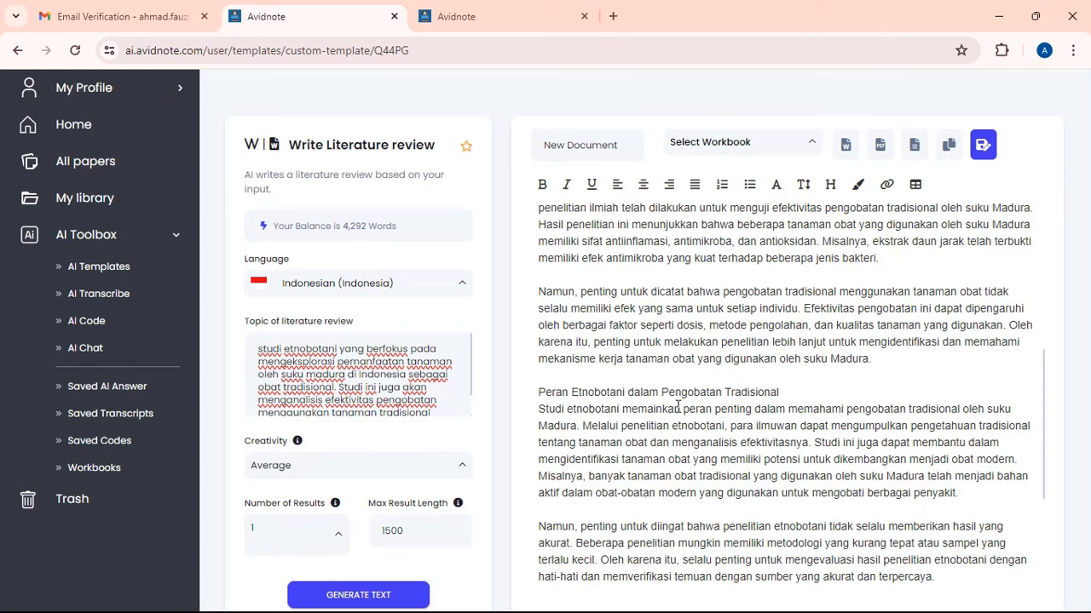
scroll(697, 408, "down", 3)
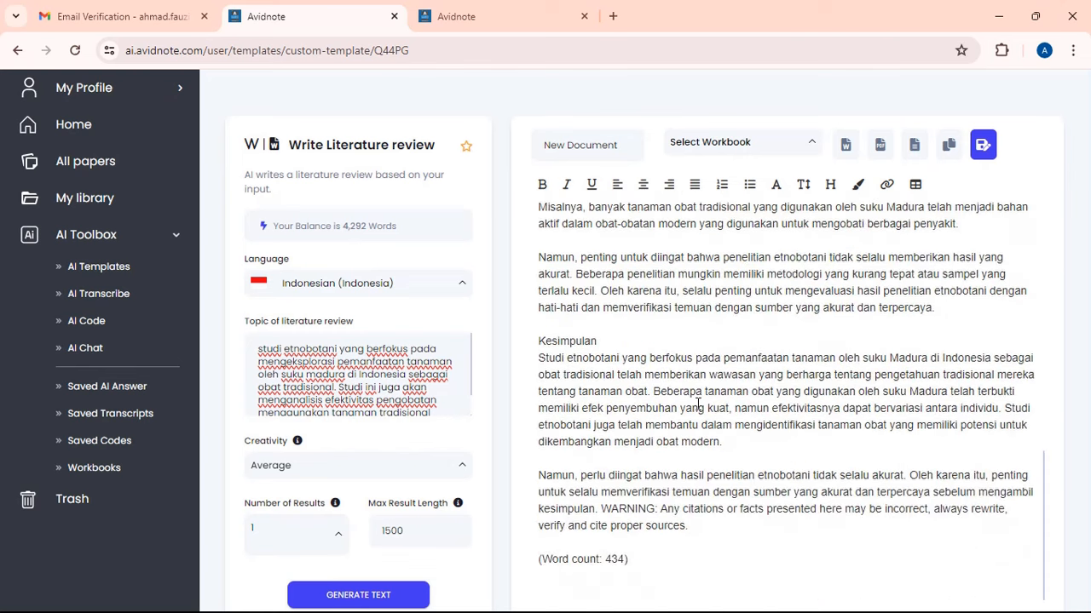
scroll(698, 404, "up", 2)
scroll(698, 397, "down", 2)
scroll(622, 340, "up", 10)
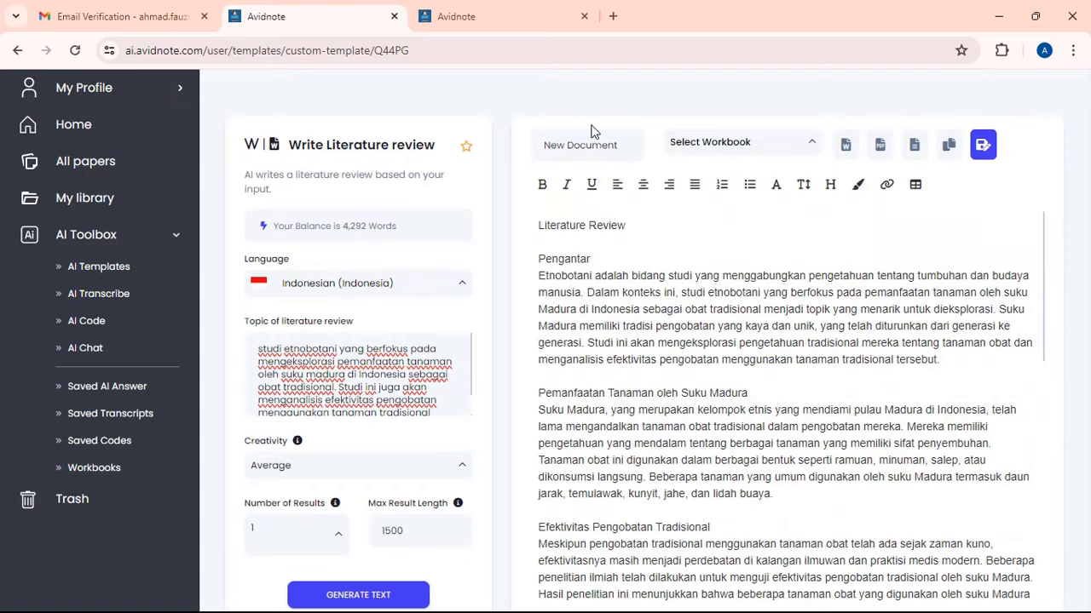
- Retitle the literature review document '4 Kajian Pustaka' and return to the AI Templates gallery
left_click_drag(627, 145, 315, 157)
type("4")
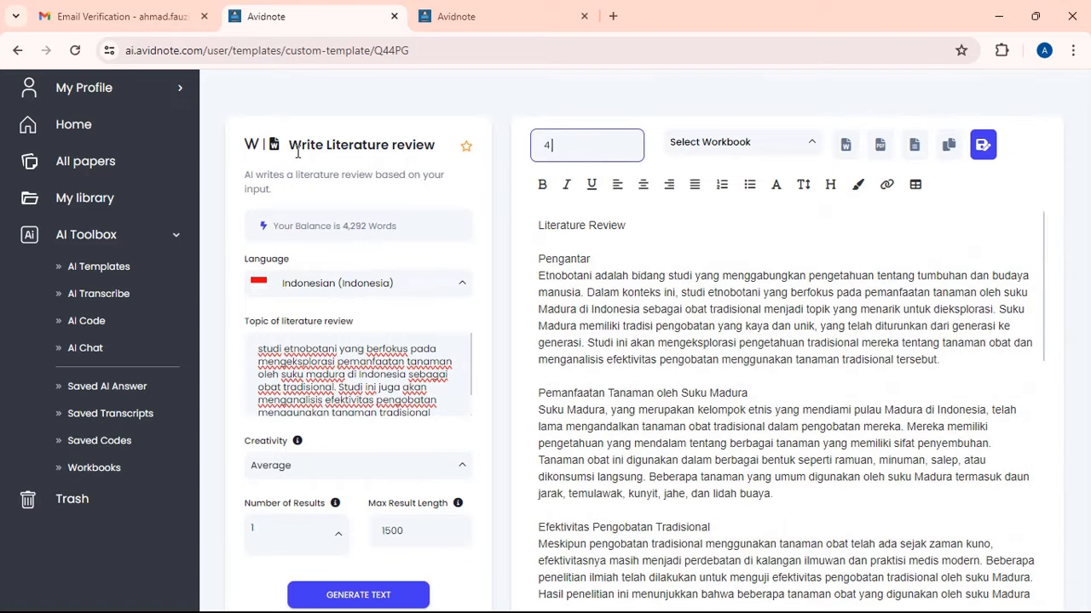
type(" Kajian Pustaka")
left_click(563, 300)
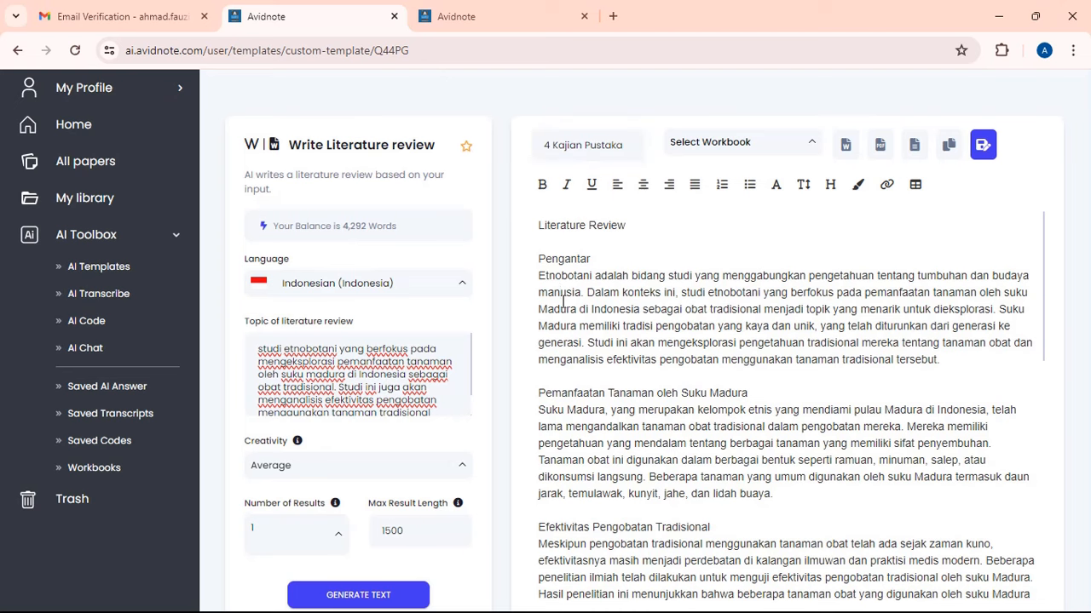
left_click(122, 271)
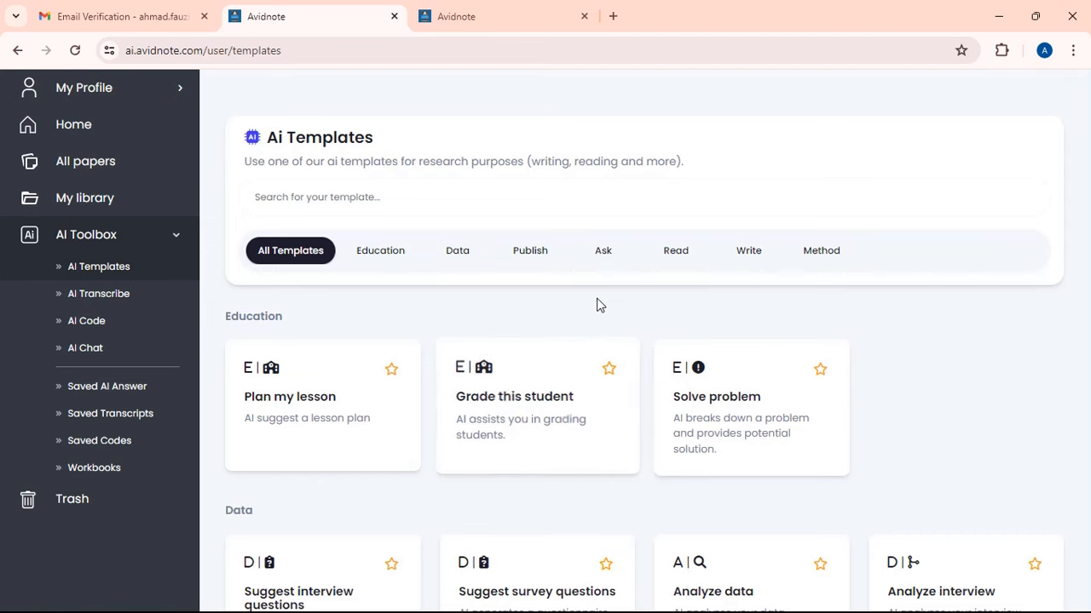
- Scroll down to the Method section and open the Suggest research methods template
scroll(600, 294, "down", 6)
scroll(599, 300, "down", 10)
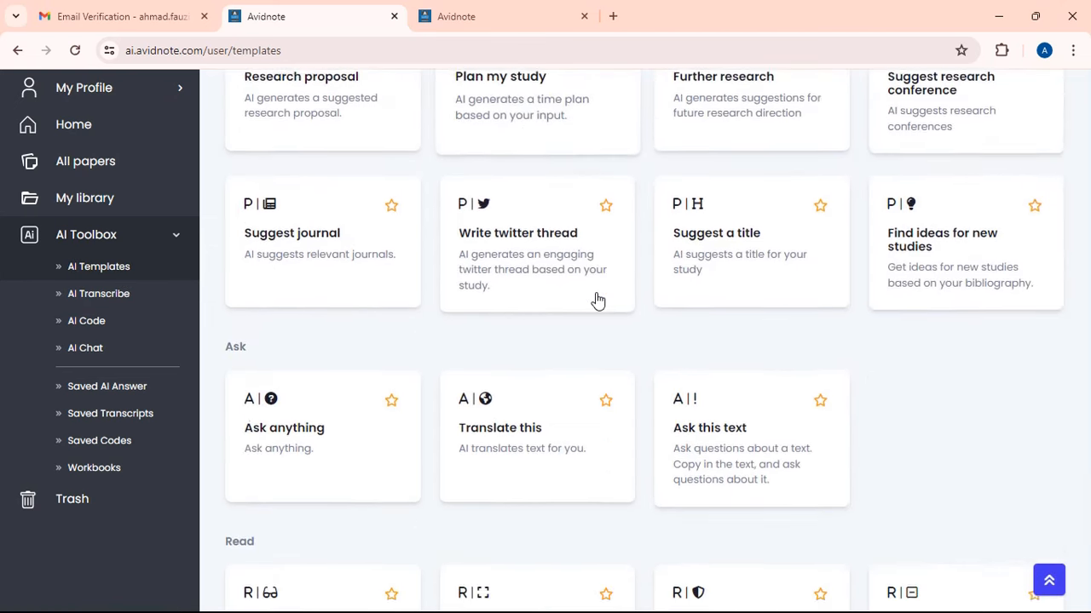
scroll(482, 333, "down", 9)
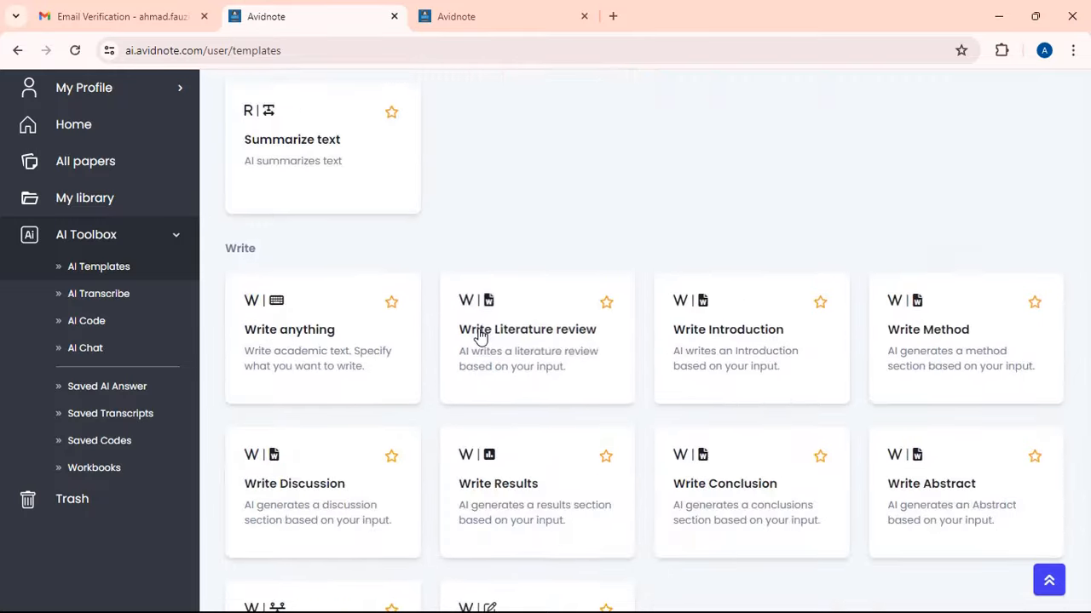
scroll(404, 344, "down", 1)
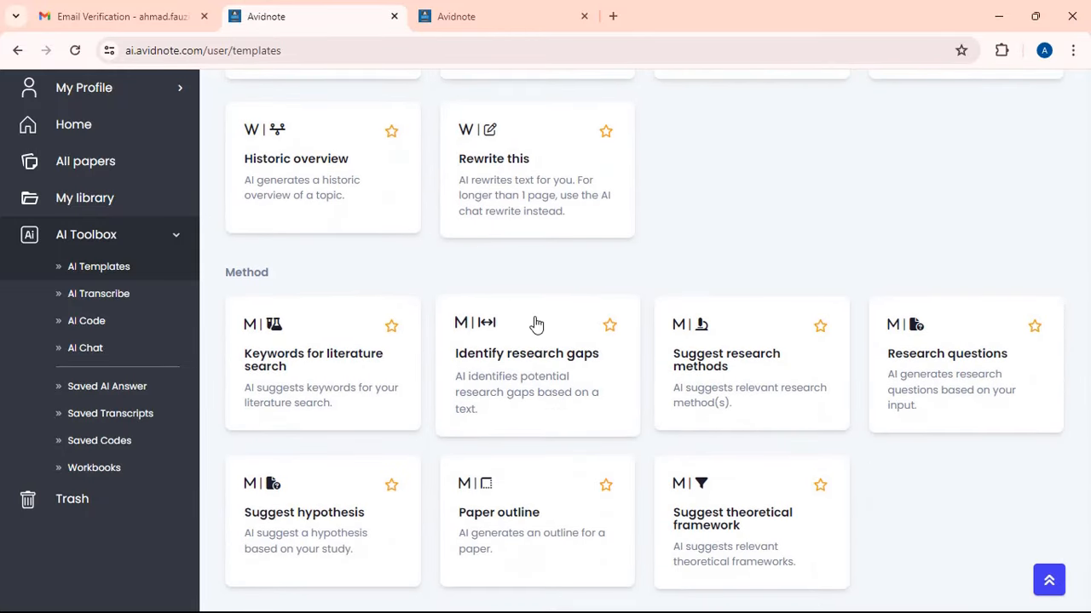
left_click(706, 377)
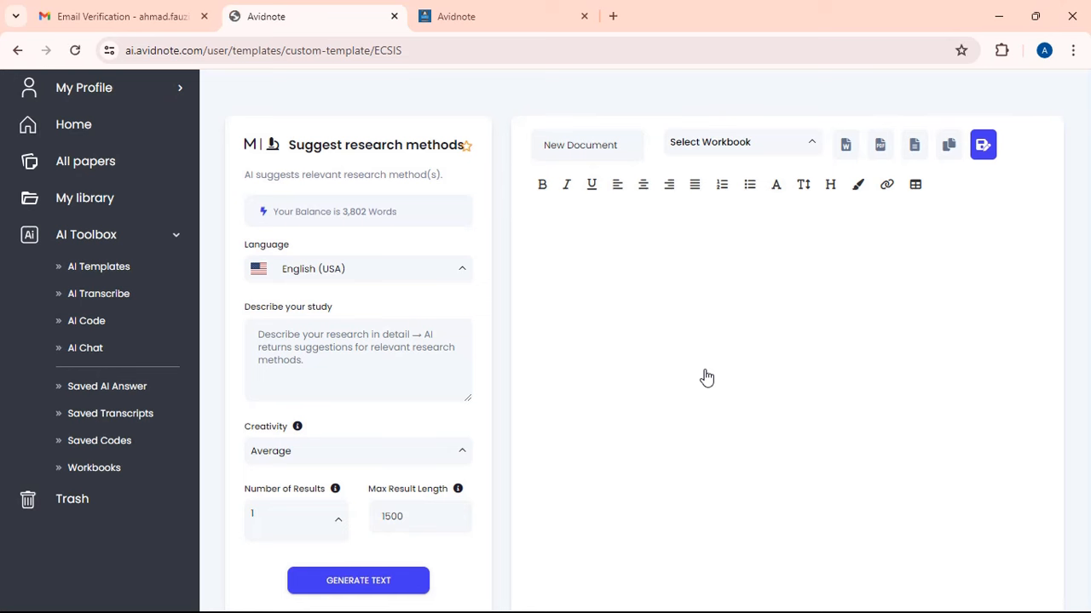
- Set the research methods form to Indonesian and paste the Madurese study description
left_click(427, 285)
scroll(366, 397, "down", 5)
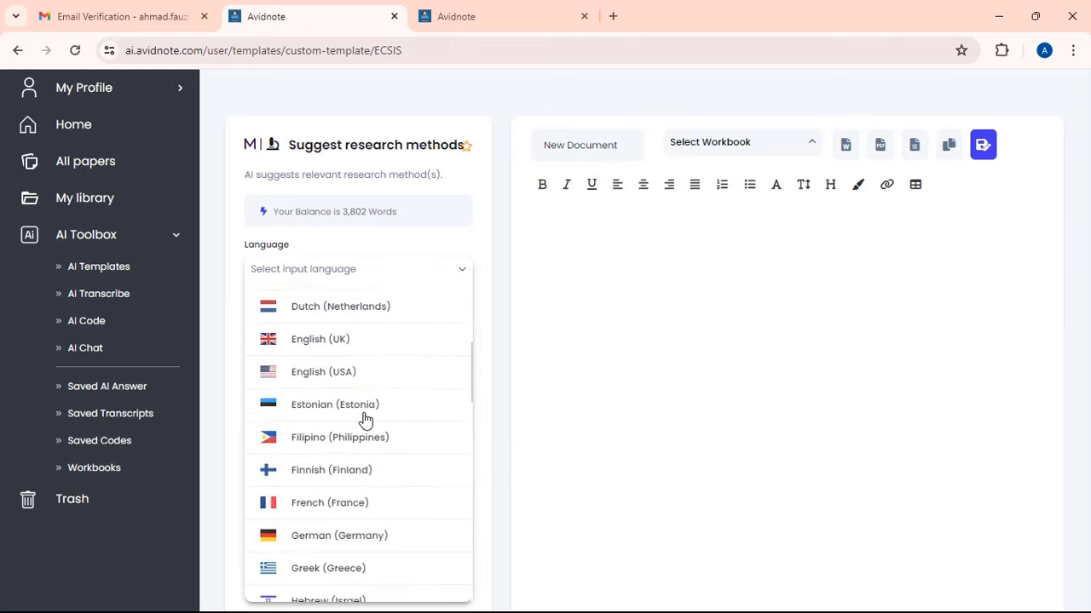
scroll(364, 419, "down", 3)
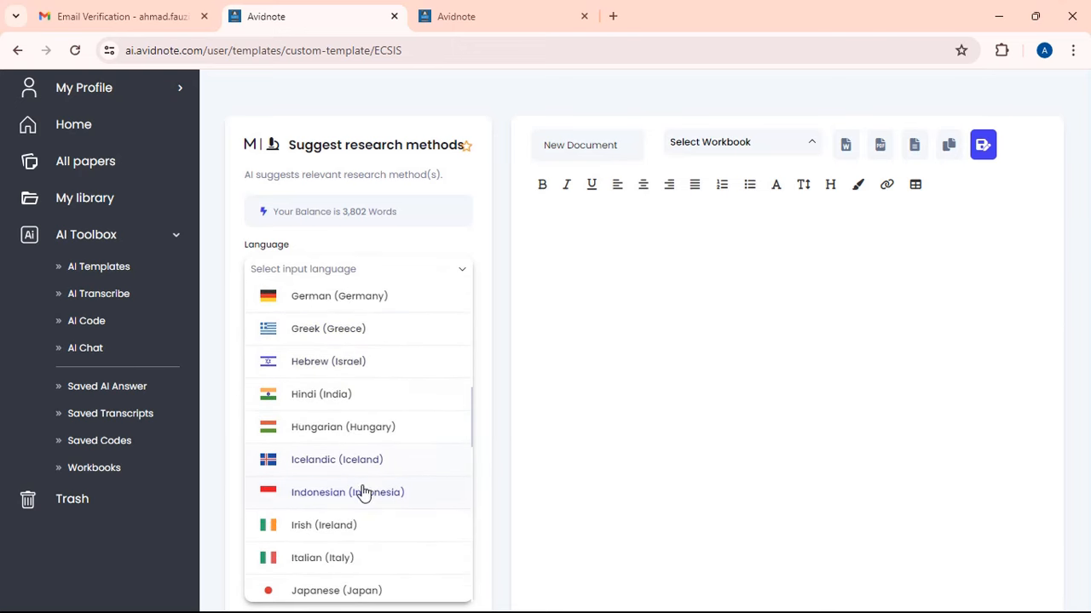
left_click(366, 492)
left_click(329, 361)
key("ctrl+v")
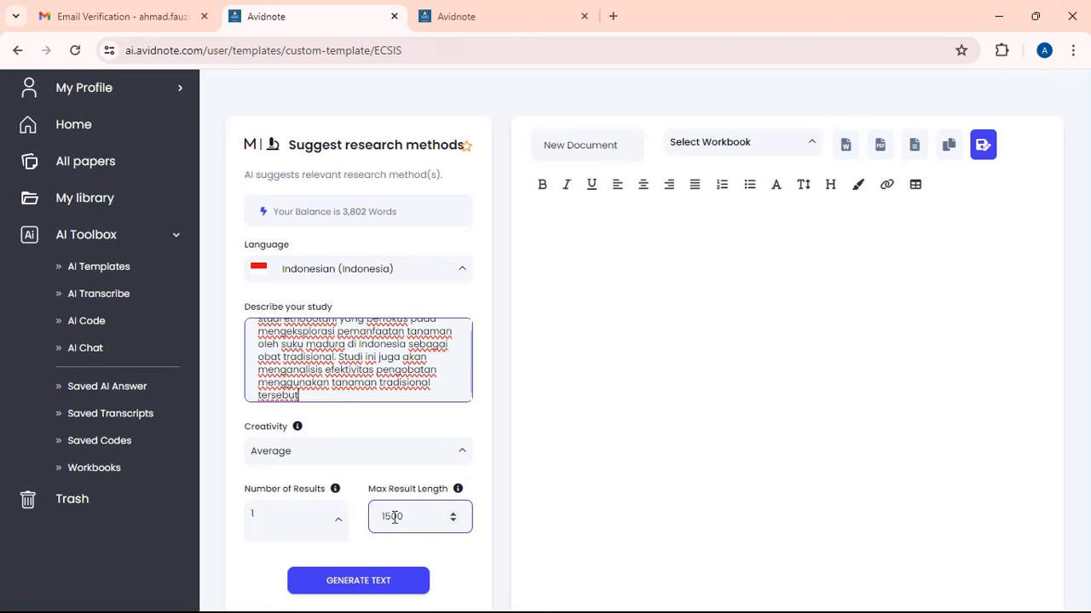
- Cut Max Result Length to 500 and generate the research method suggestions
left_click_drag(390, 519, 425, 533)
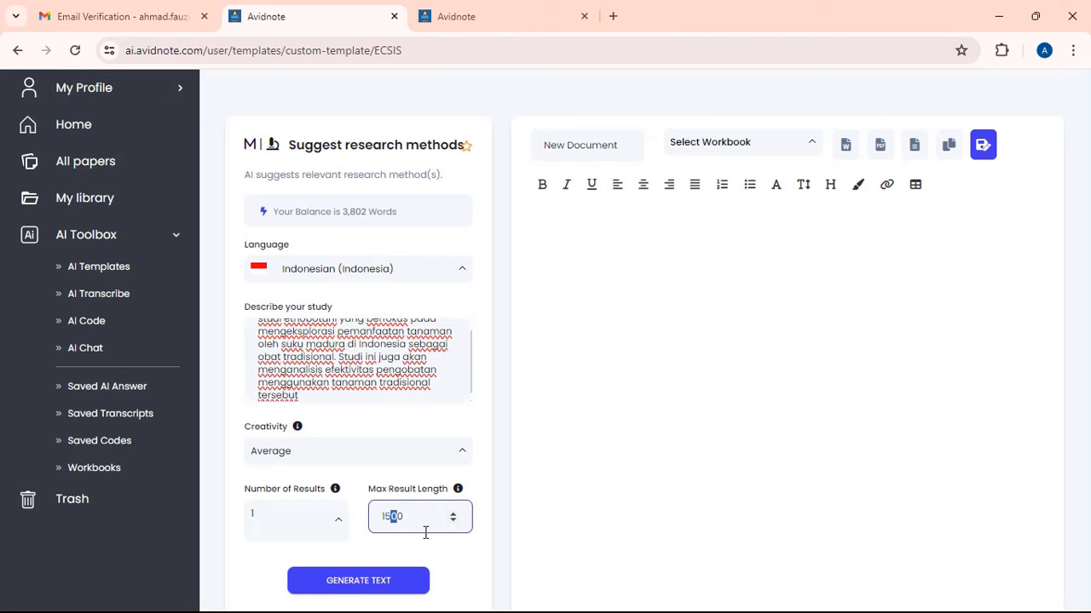
key("BackSpace")
left_click(342, 579)
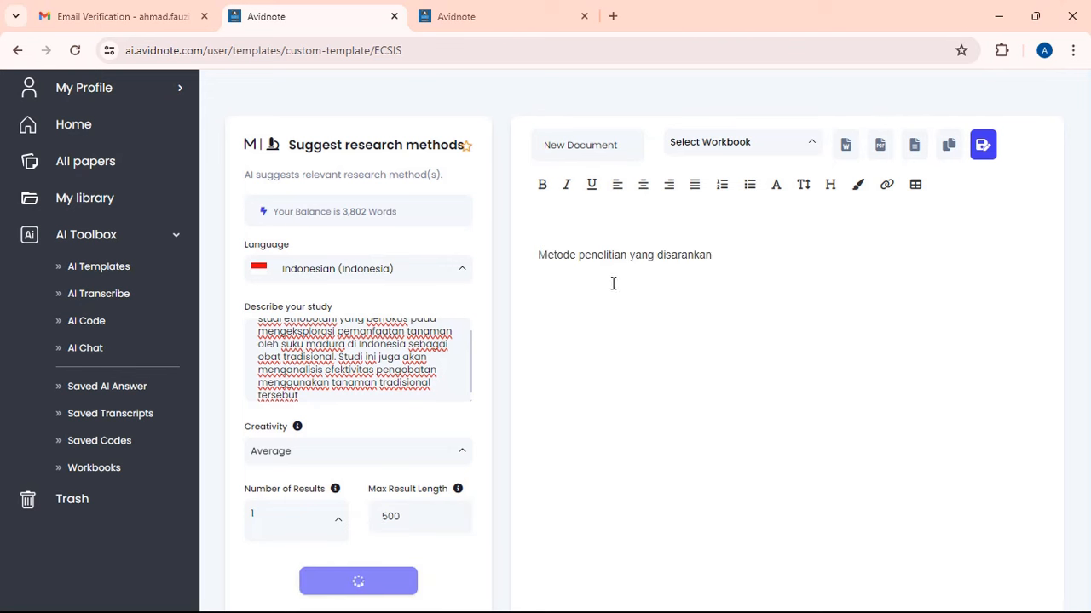
- Title the document '5 Metode penelitian' and review the eight generated research methods
key("ctrl+a")
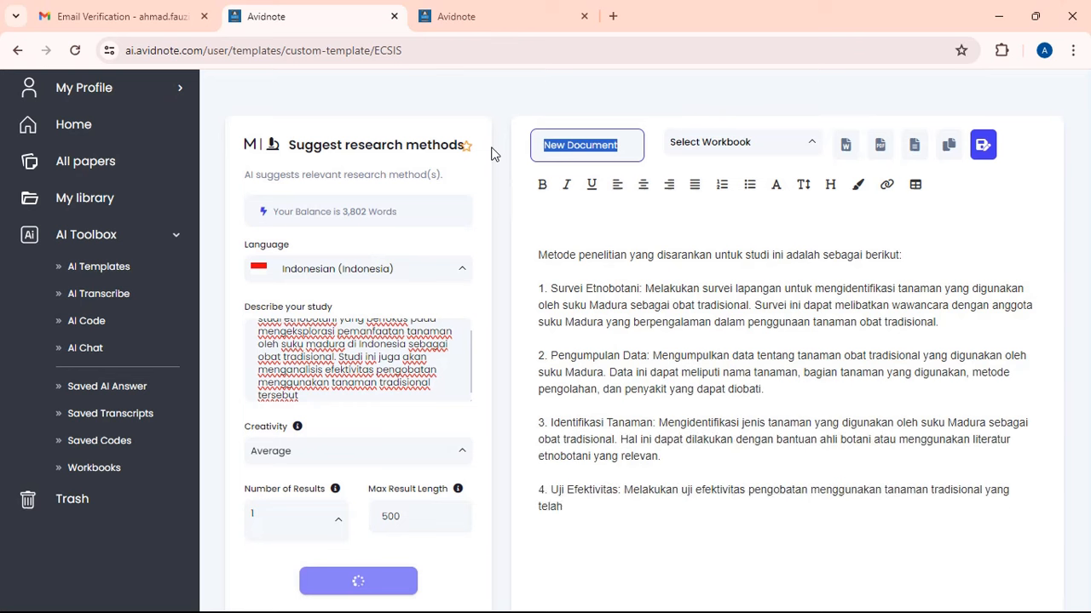
type("5 Metode ")
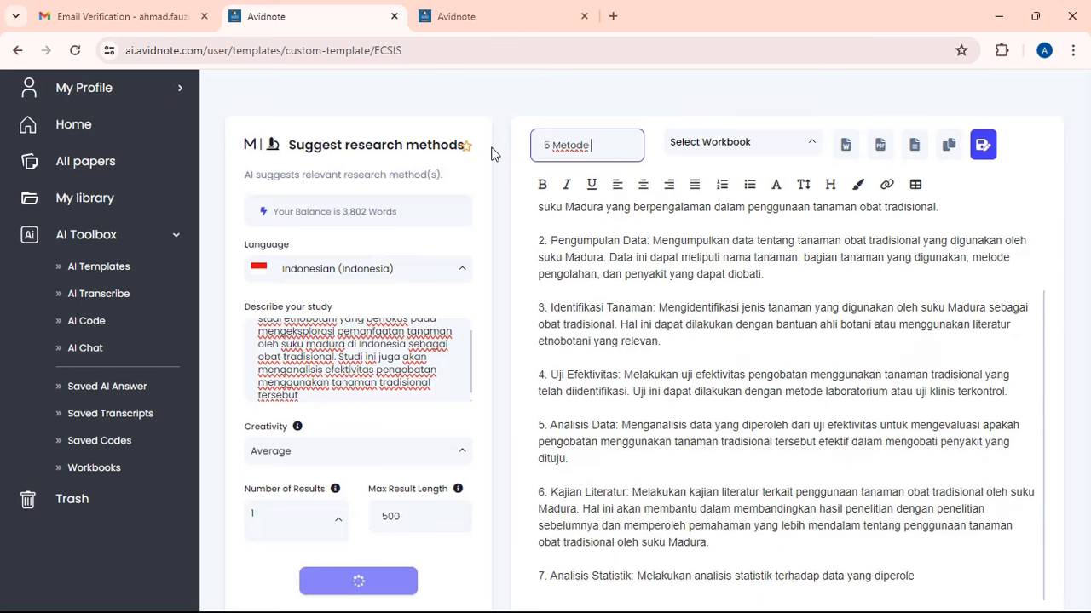
type("penelitian")
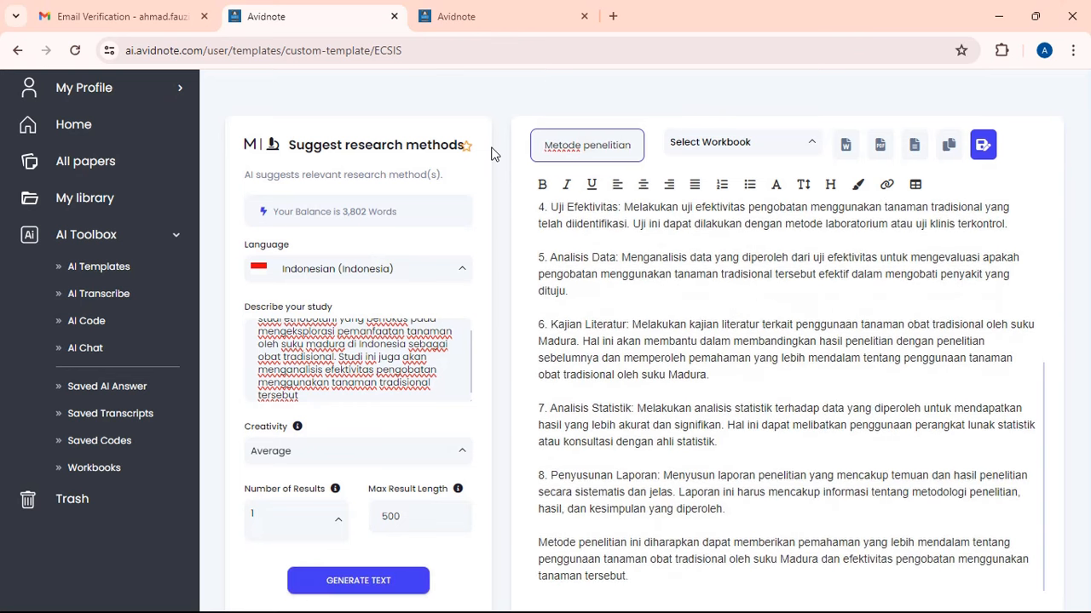
scroll(750, 312, "up", 3)
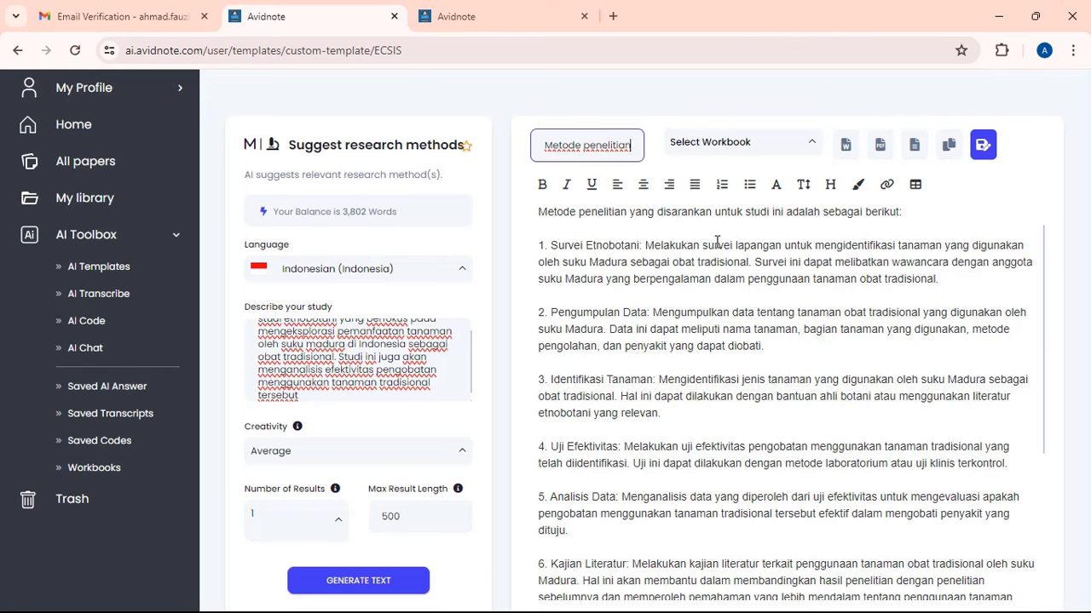
scroll(665, 310, "down", 1)
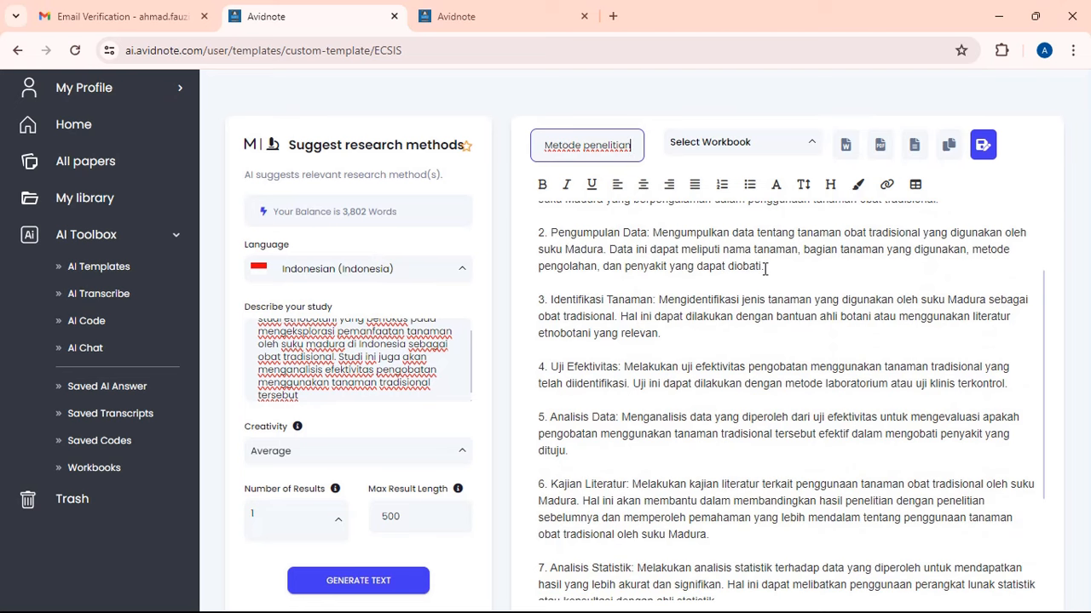
scroll(716, 266, "down", 2)
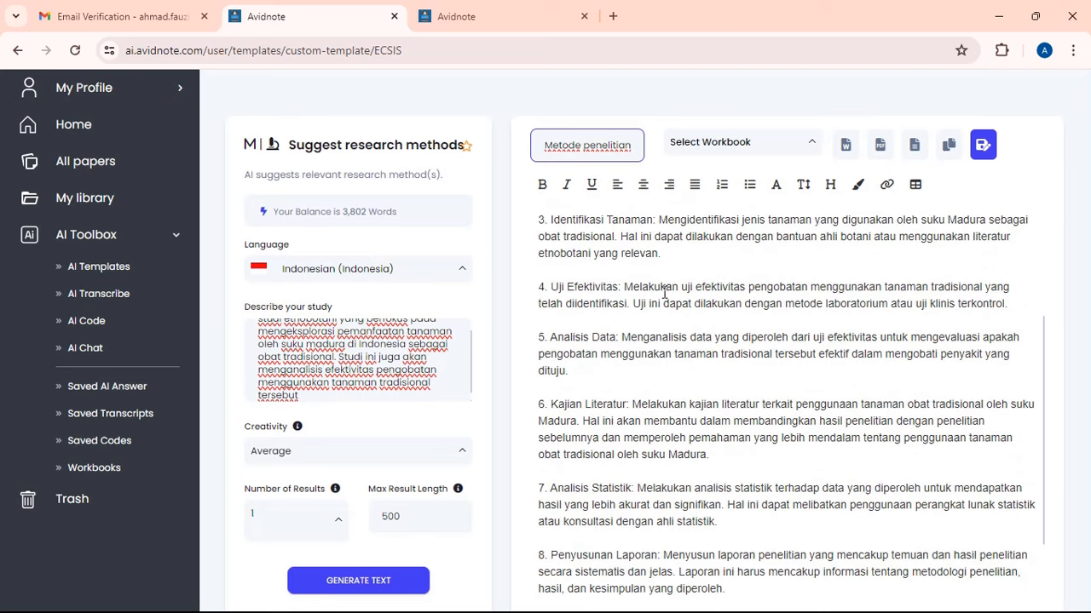
scroll(682, 297, "down", 2)
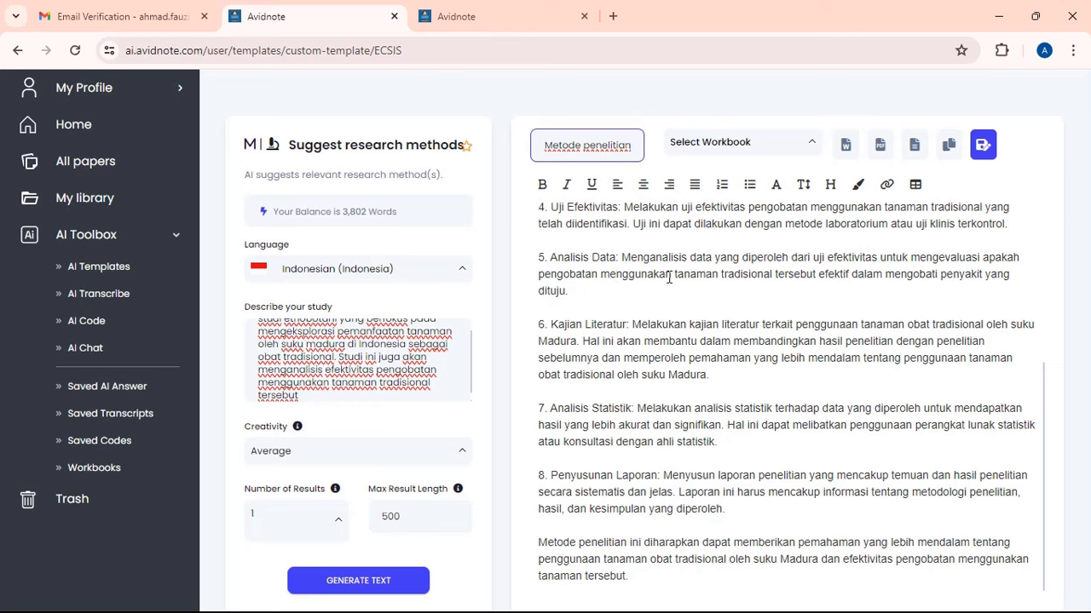
scroll(649, 420, "down", 1)
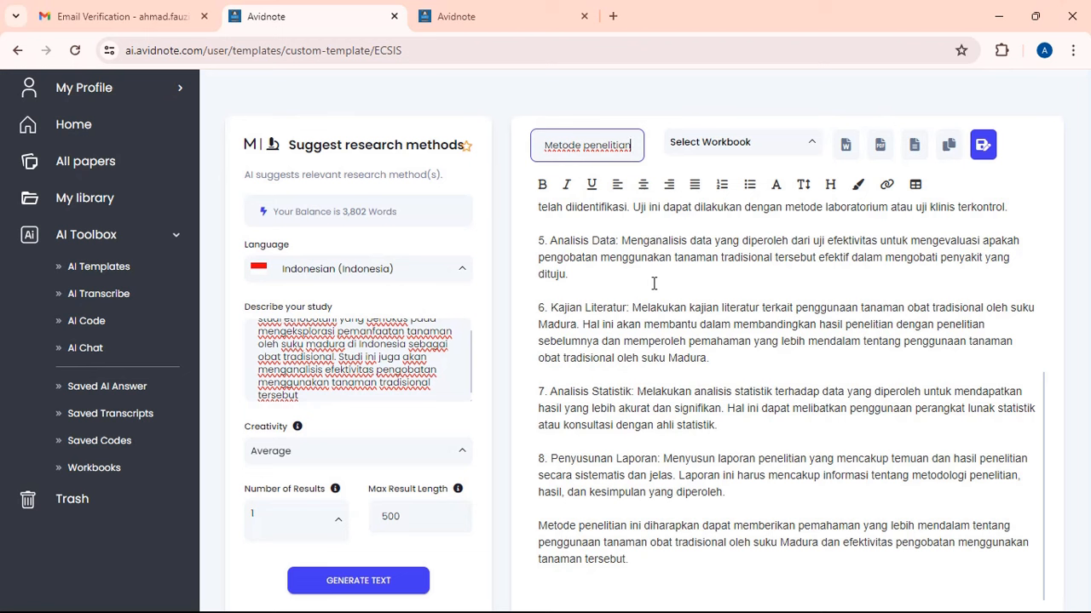
- Return to the AI Templates library and scroll back up to the Data templates
left_click(144, 267)
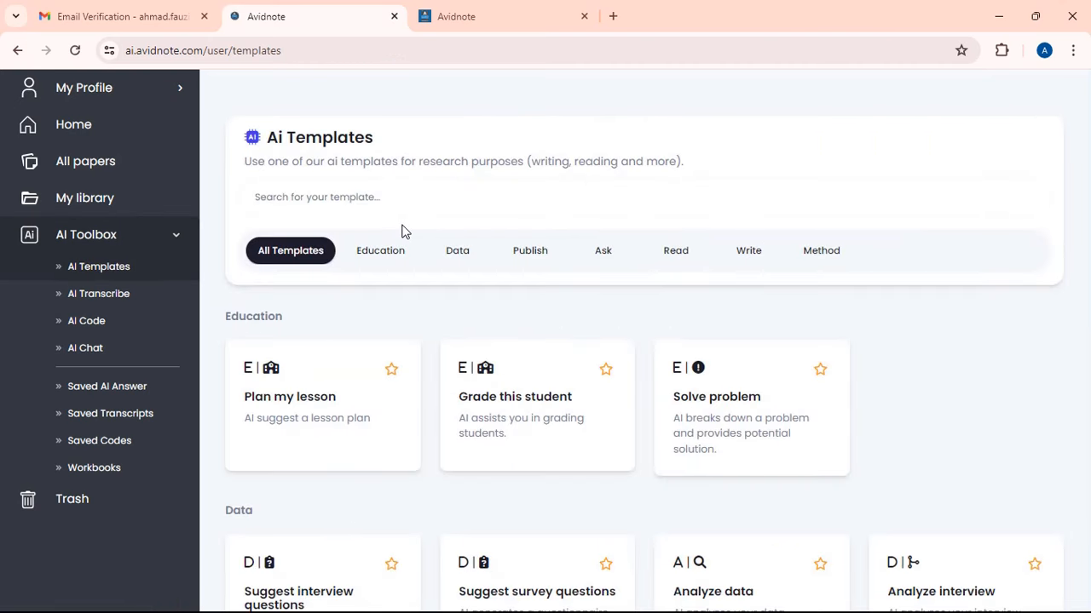
scroll(477, 185, "down", 3)
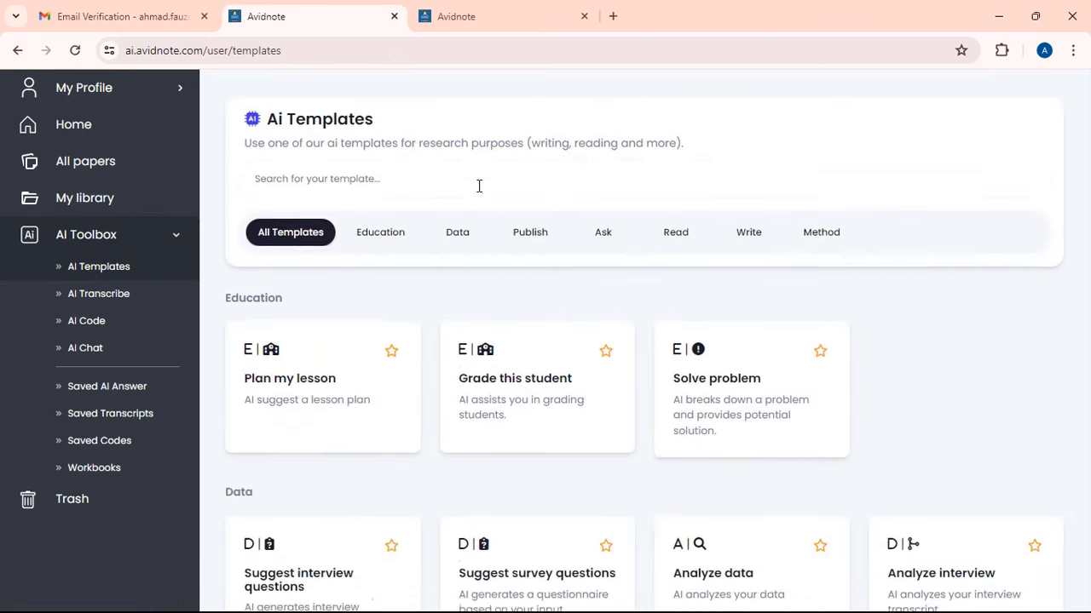
scroll(495, 232, "down", 6)
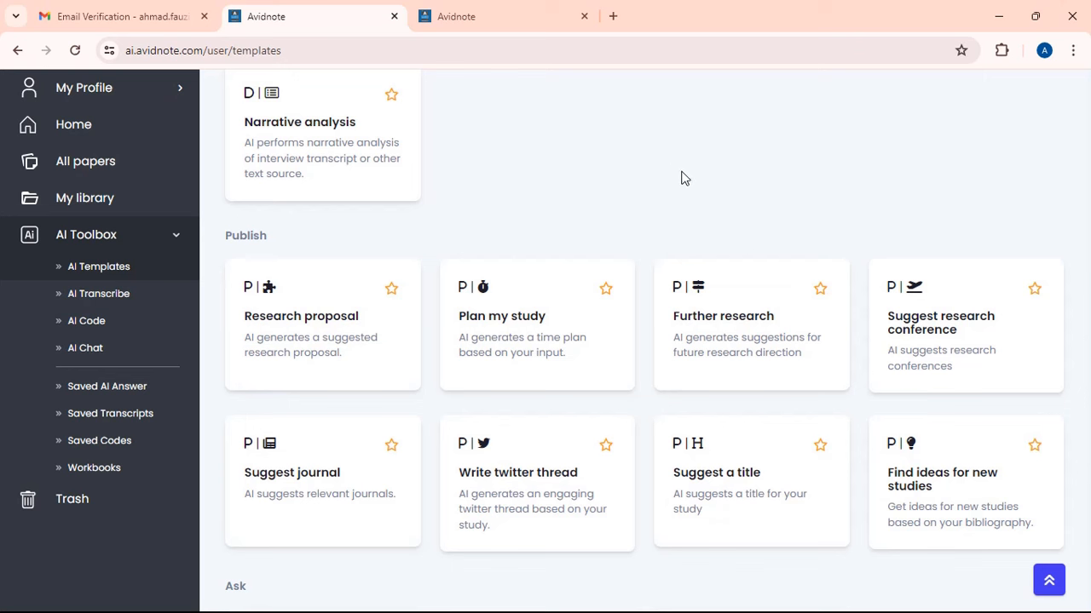
scroll(682, 183, "up", 2)
scroll(681, 183, "up", 4)
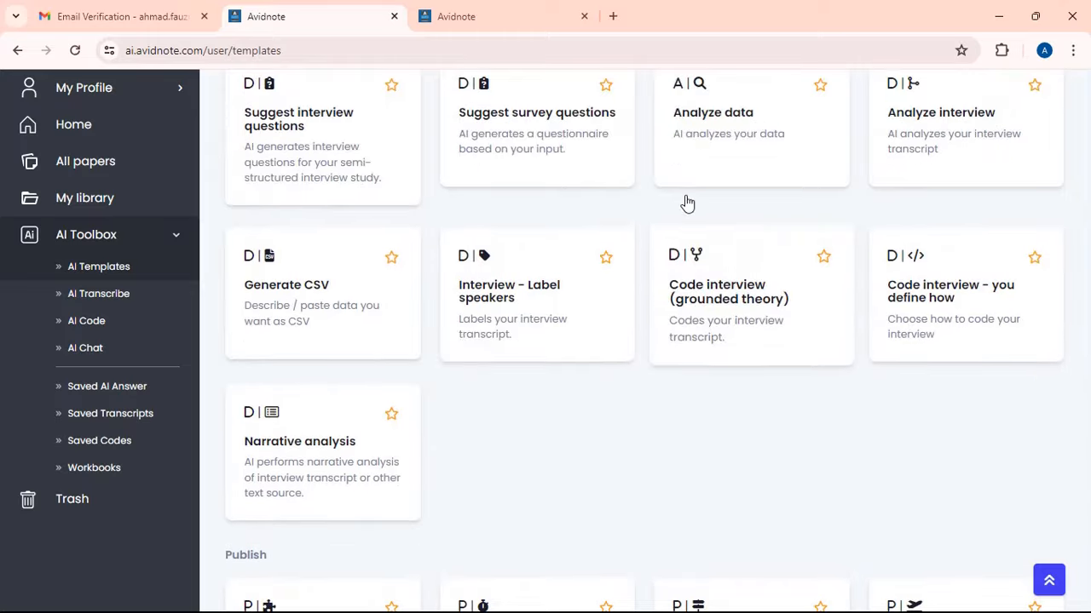
scroll(662, 179, "up", 1)
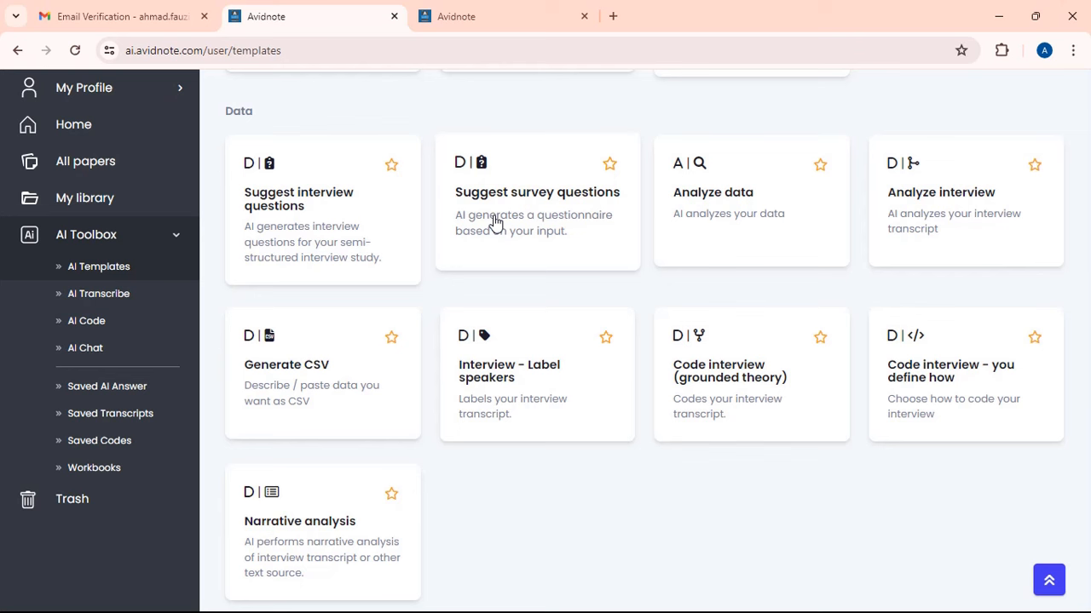
- Open the Suggest interview questions template with Indonesian (Indonesia) as the input language
left_click(338, 210)
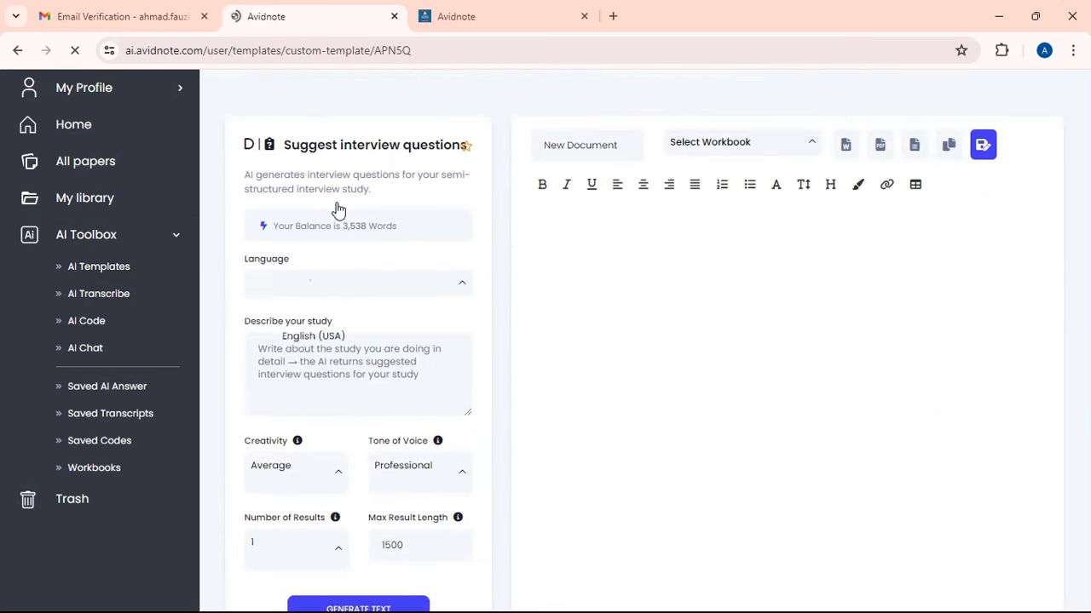
left_click(460, 283)
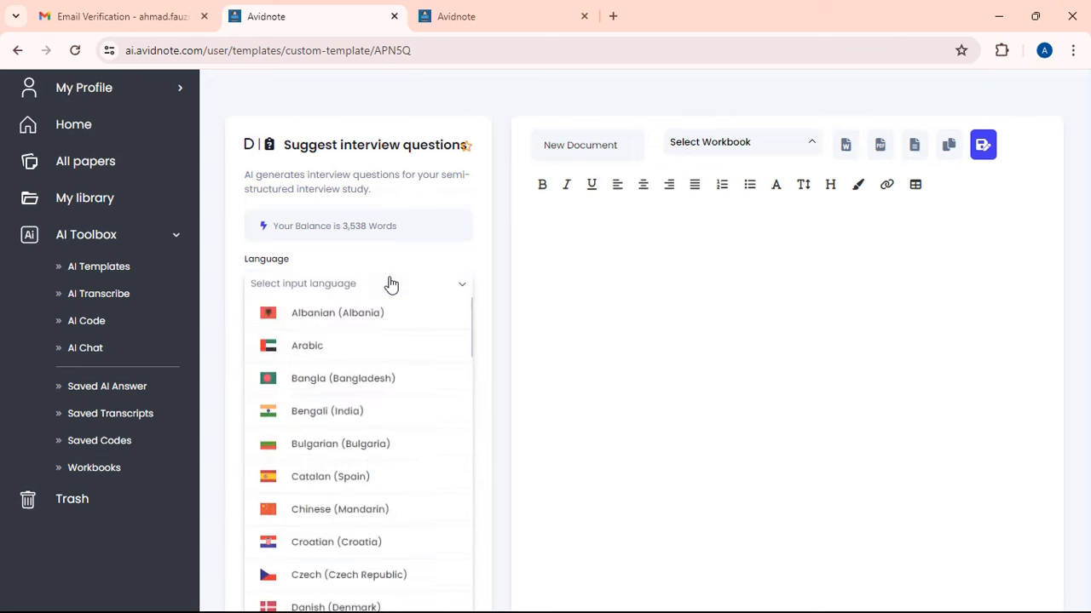
scroll(382, 389, "down", 5)
scroll(372, 409, "down", 5)
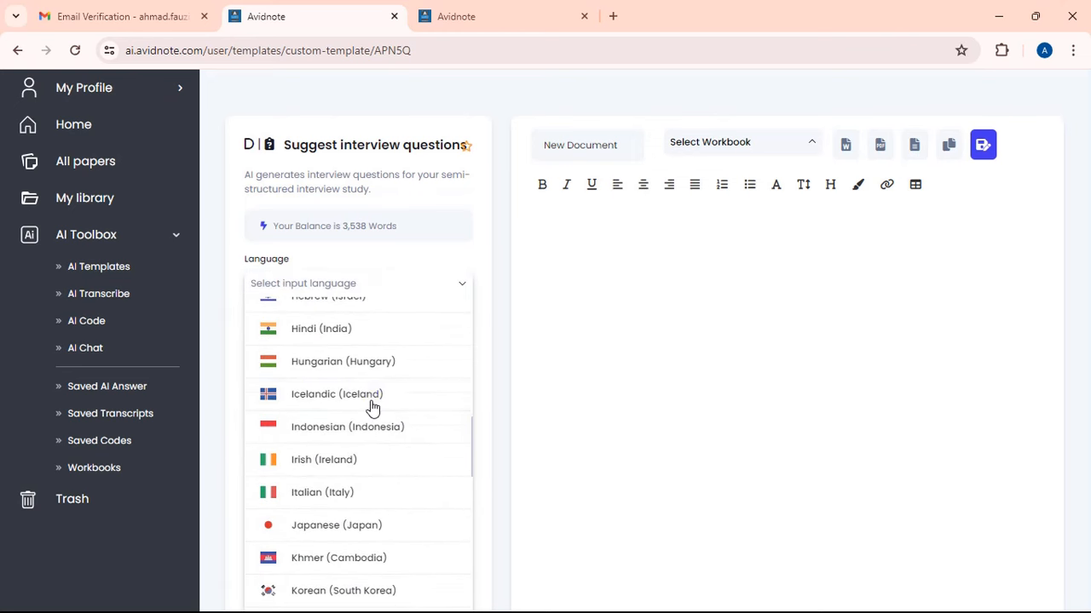
left_click(378, 428)
- Paste the Madurese ethnobotany study description, set max result length to 1000, and generate
left_click(345, 375)
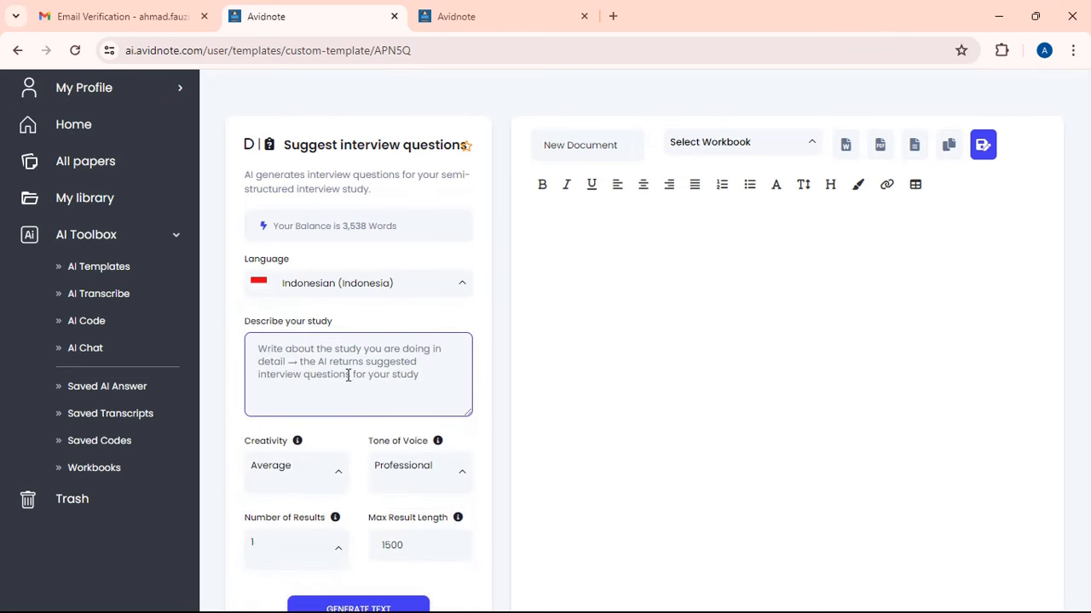
key("ctrl+v")
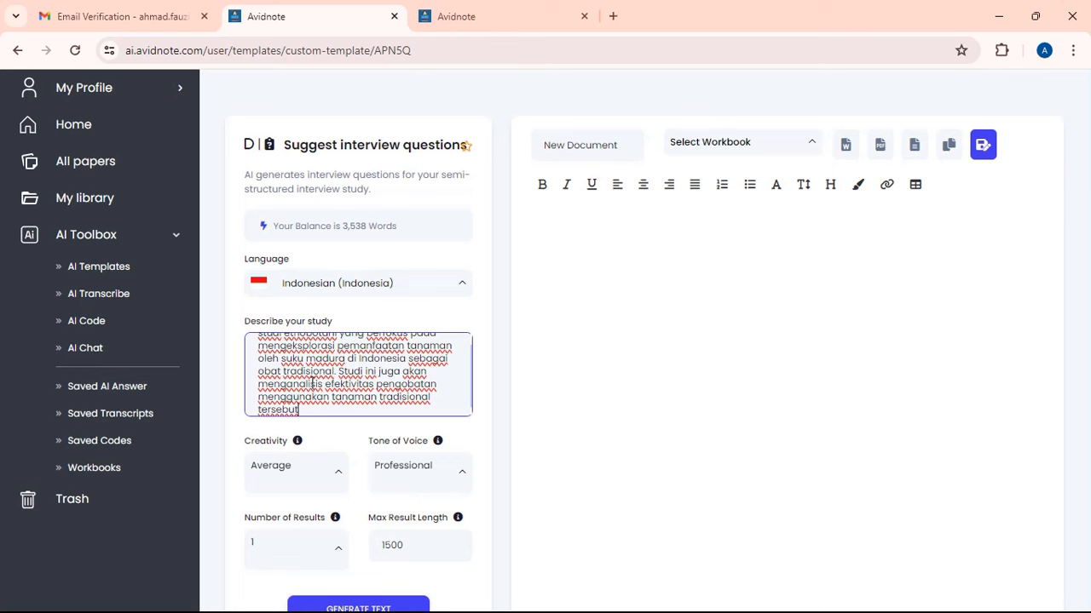
left_click(388, 545)
type("0")
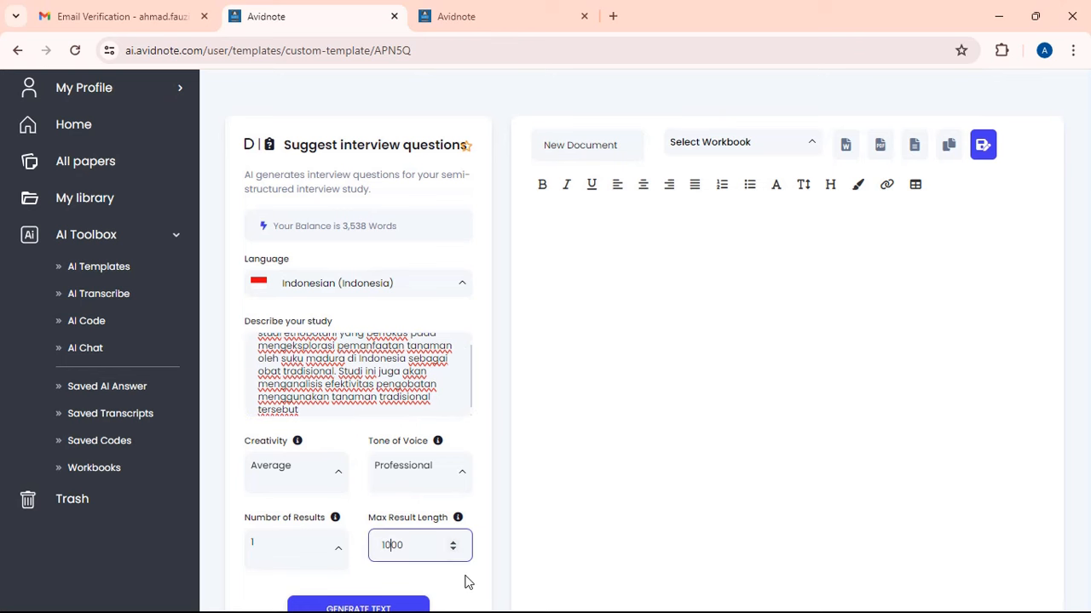
left_click(381, 606)
- Retitle the interview-question draft '6 Instrumen wawancara'
scroll(380, 559, "down", 1)
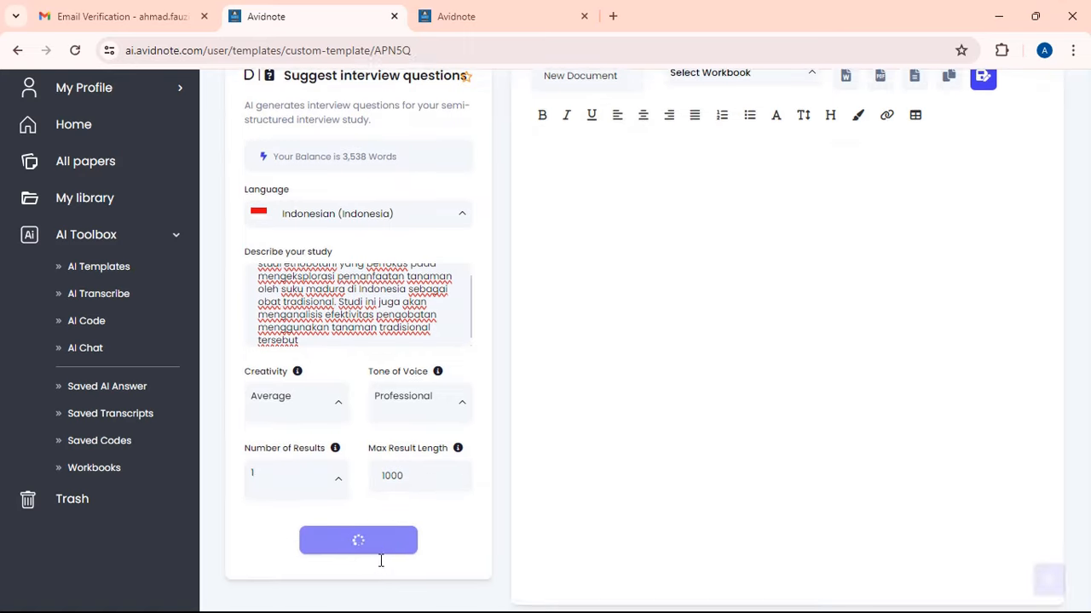
scroll(579, 298, "up", 1)
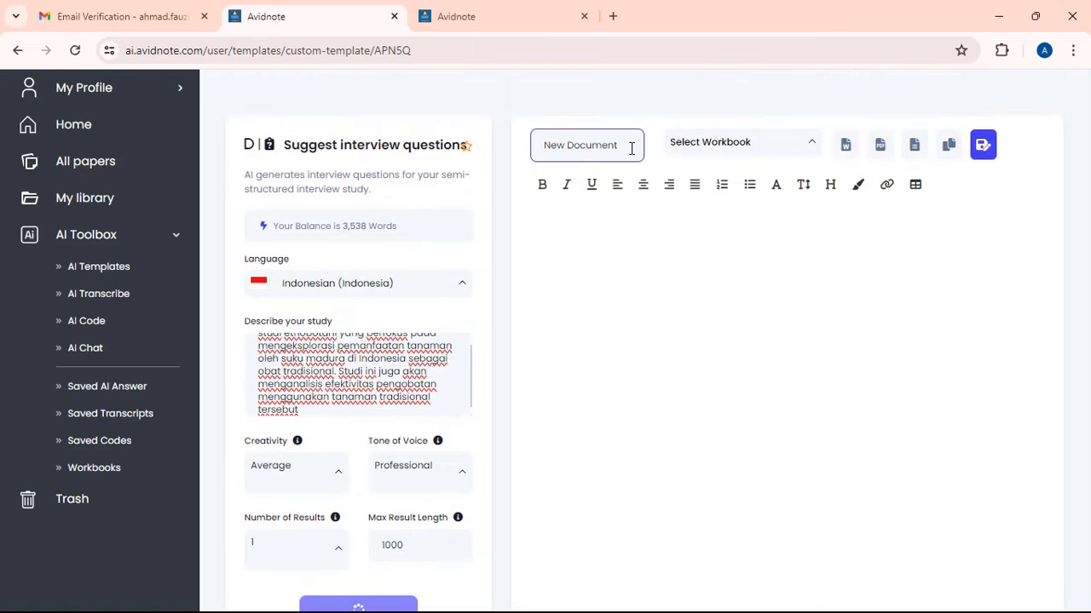
left_click_drag(631, 146, 300, 160)
type("6")
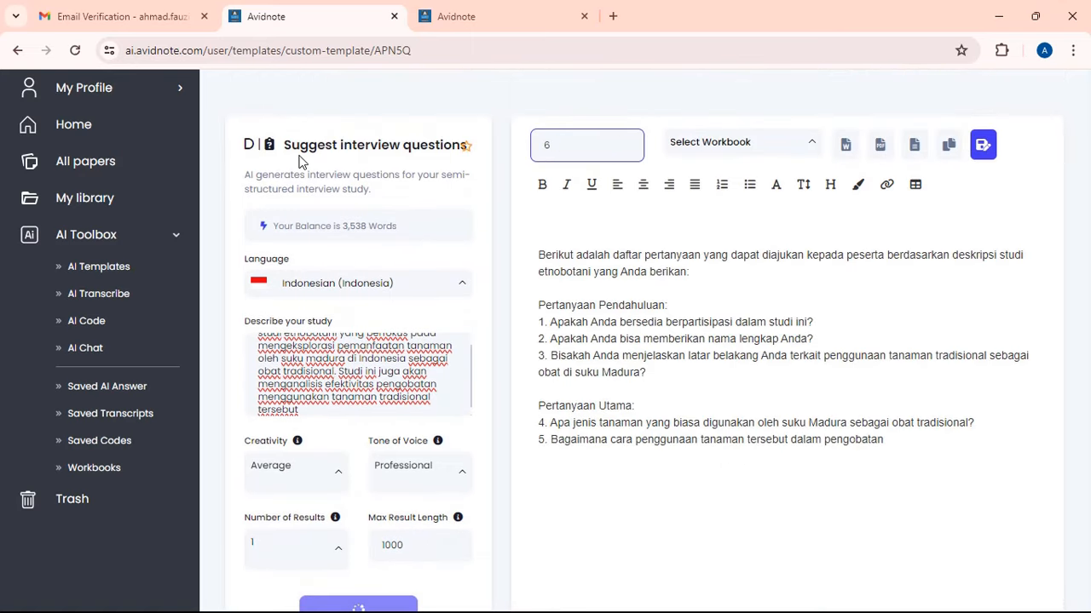
type(" Instrumen")
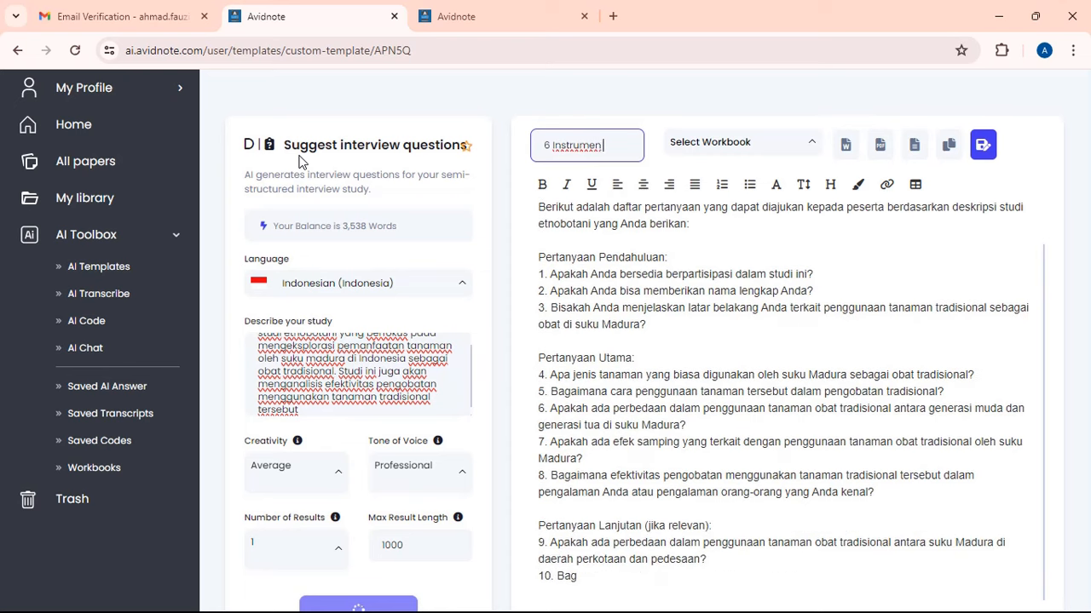
type(" wawancara")
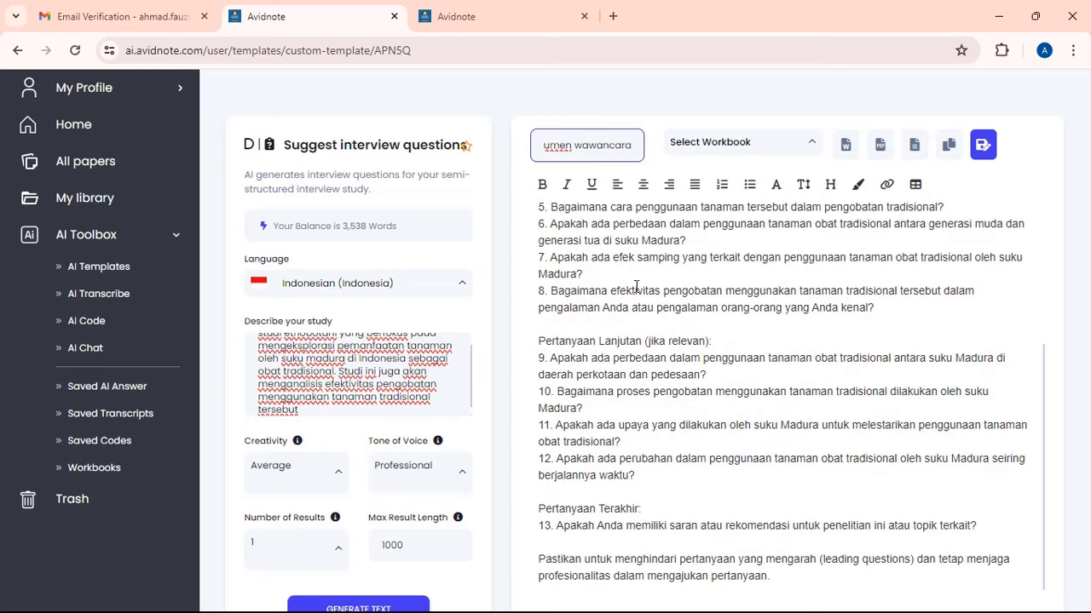
left_click(639, 289)
- Review the thirteen generated Indonesian interview questions through Pertanyaan Terakhir
scroll(639, 289, "up", 3)
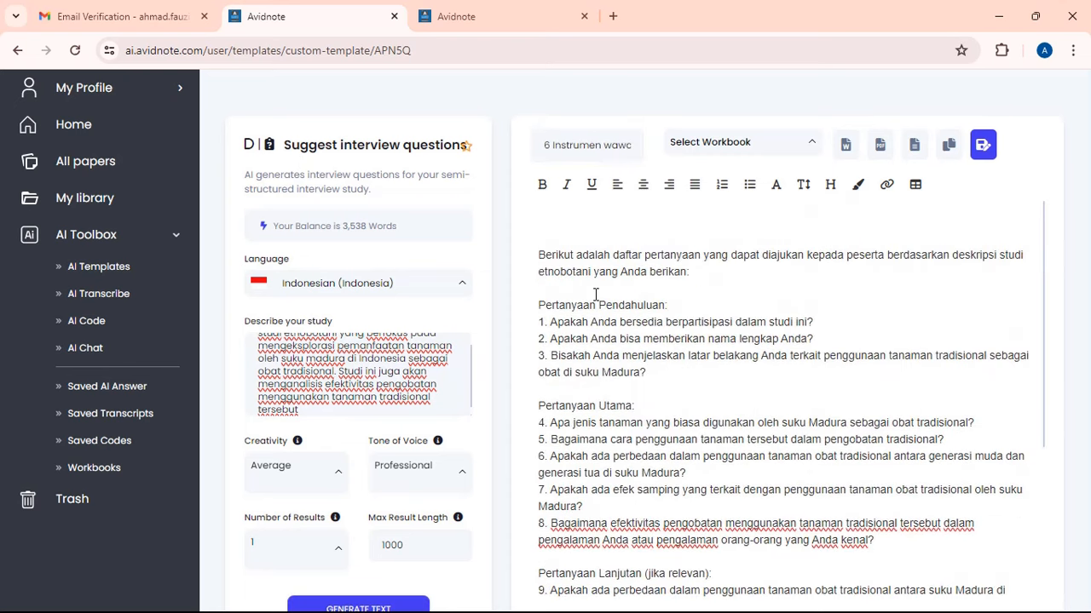
scroll(636, 328, "down", 5)
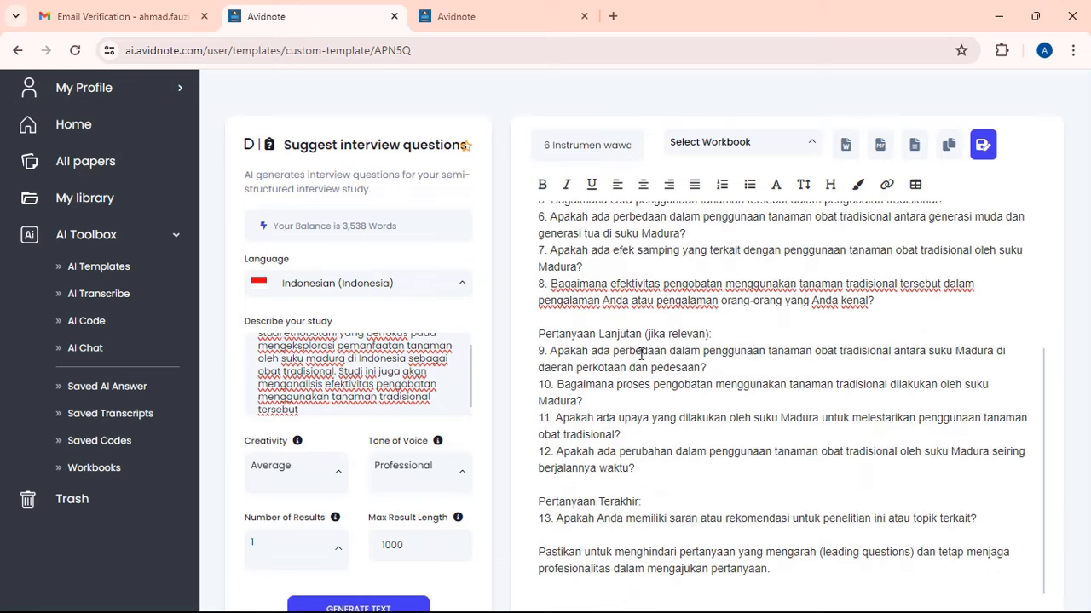
scroll(619, 431, "down", 1)
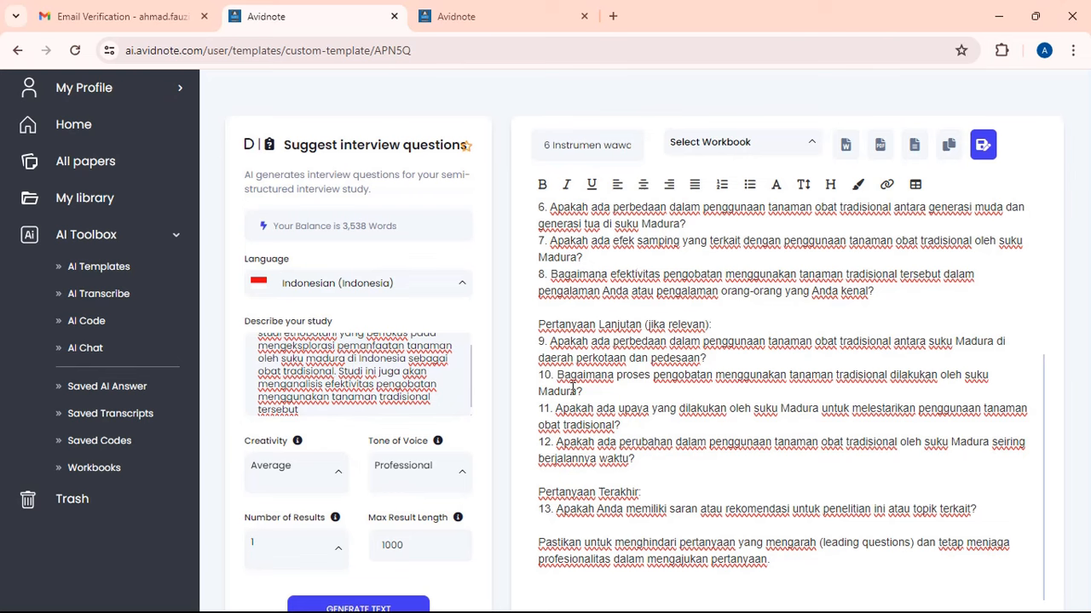
scroll(635, 322, "up", 1)
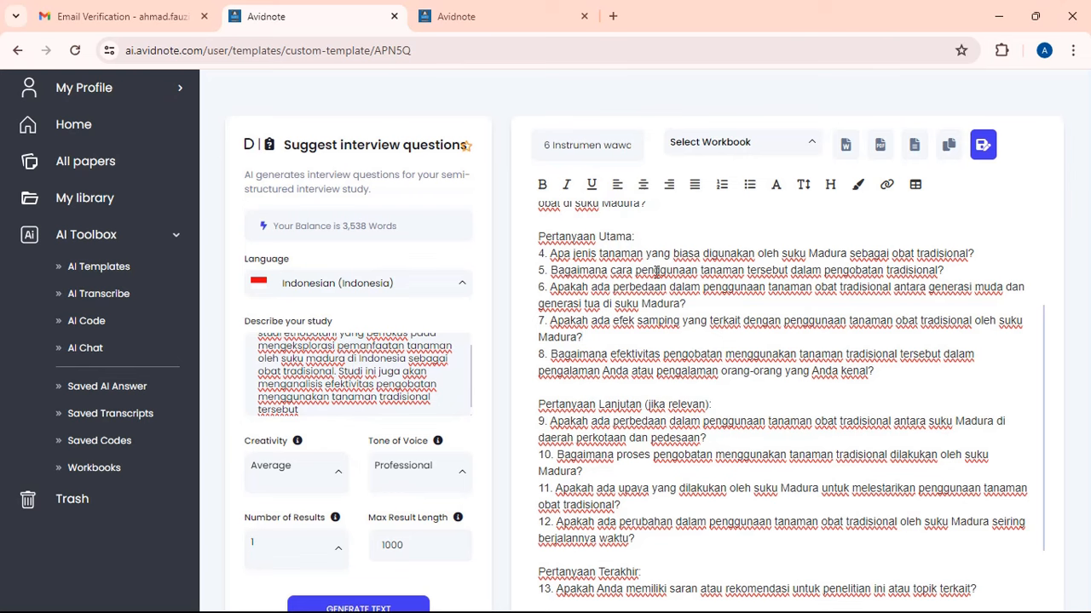
- Return to the AI Templates catalogue and bring the Data templates like Generate CSV into view
left_click(114, 275)
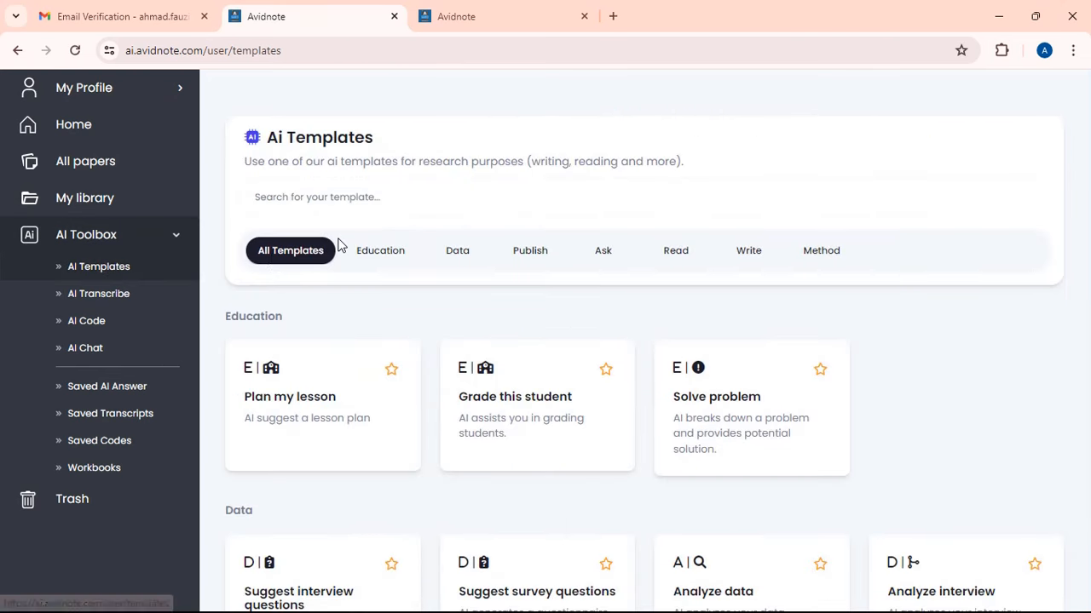
scroll(338, 244, "down", 3)
scroll(373, 247, "down", 1)
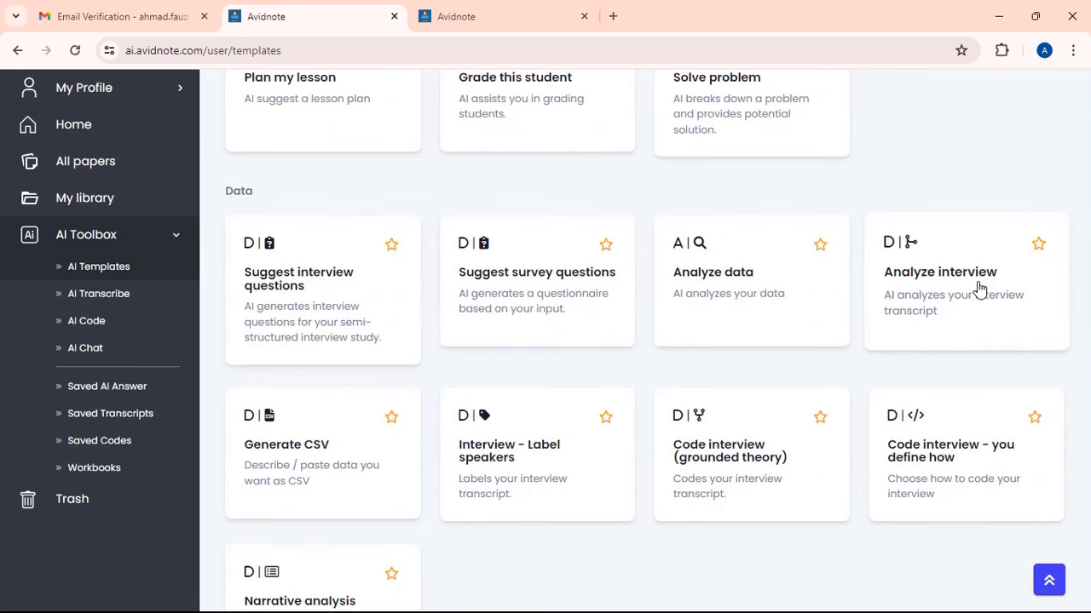
scroll(978, 290, "down", 2)
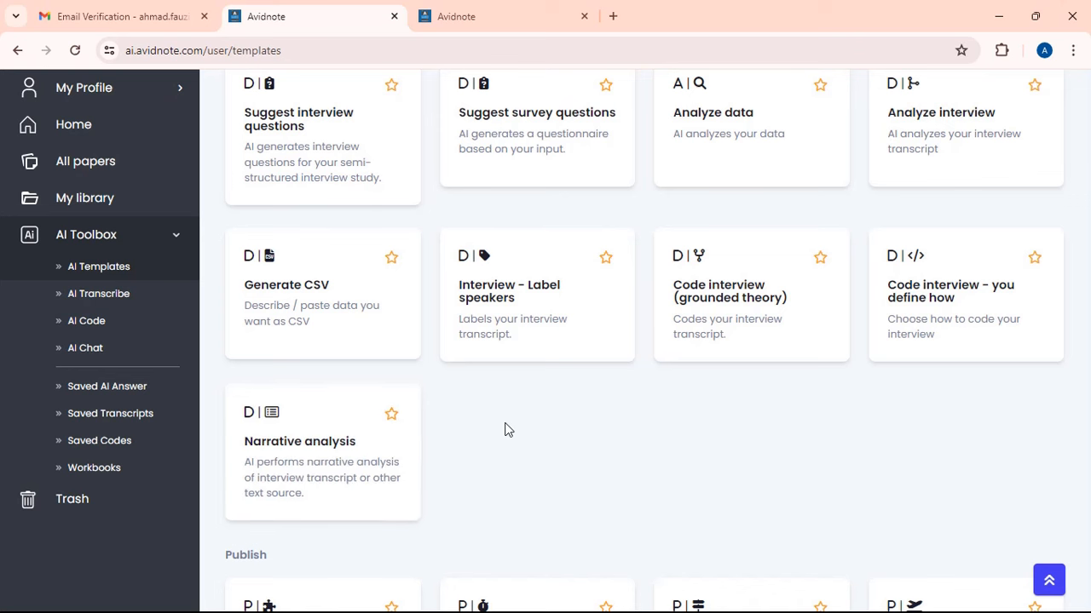
scroll(506, 429, "up", 1)
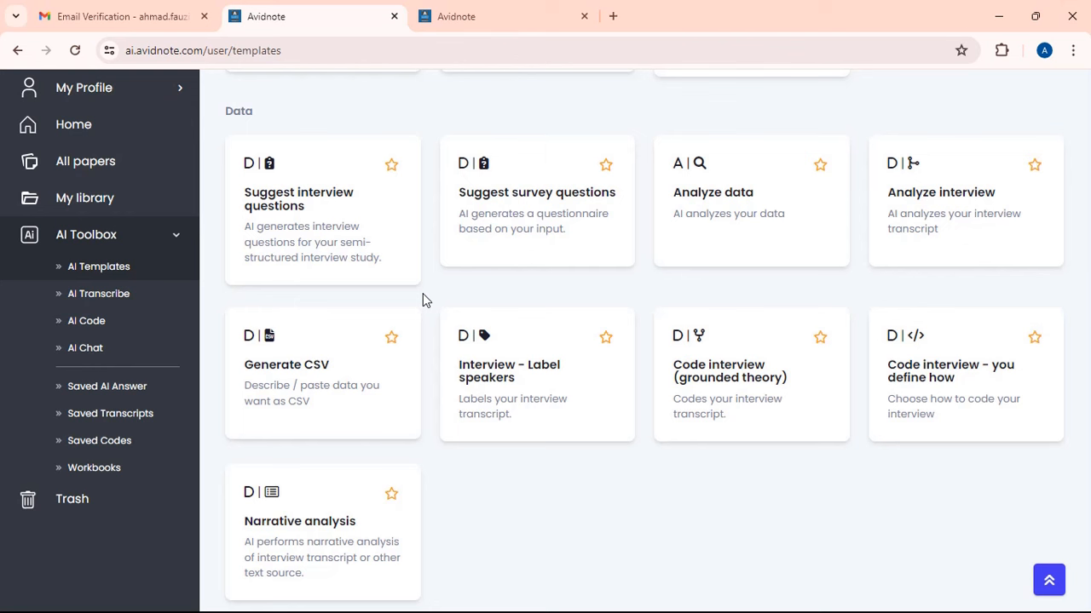
- Open the Analyze data template and look over its form with 1500 max length
left_click(712, 222)
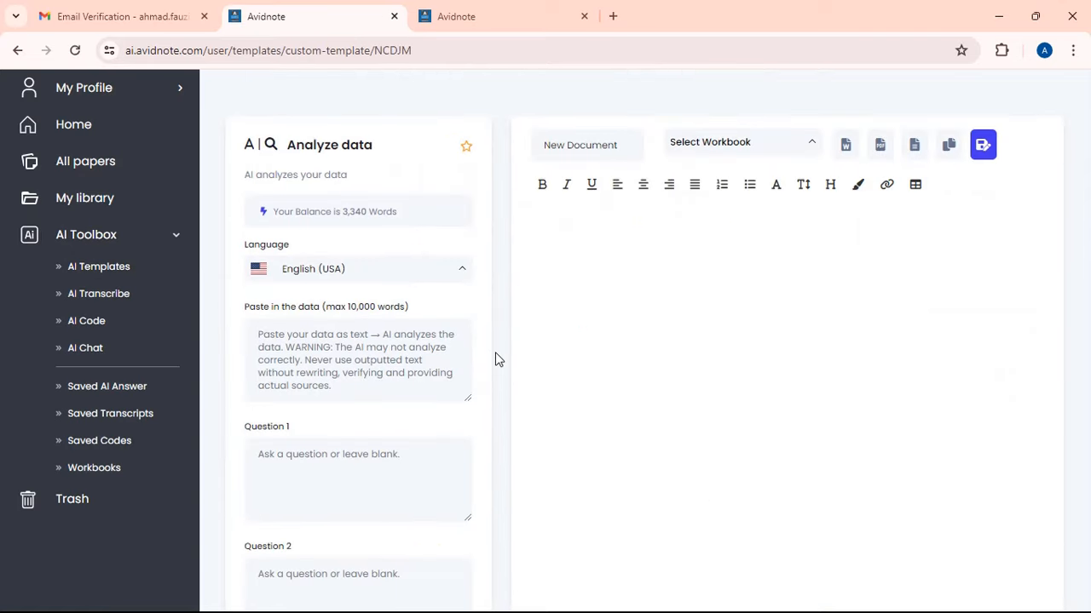
scroll(497, 358, "down", 5)
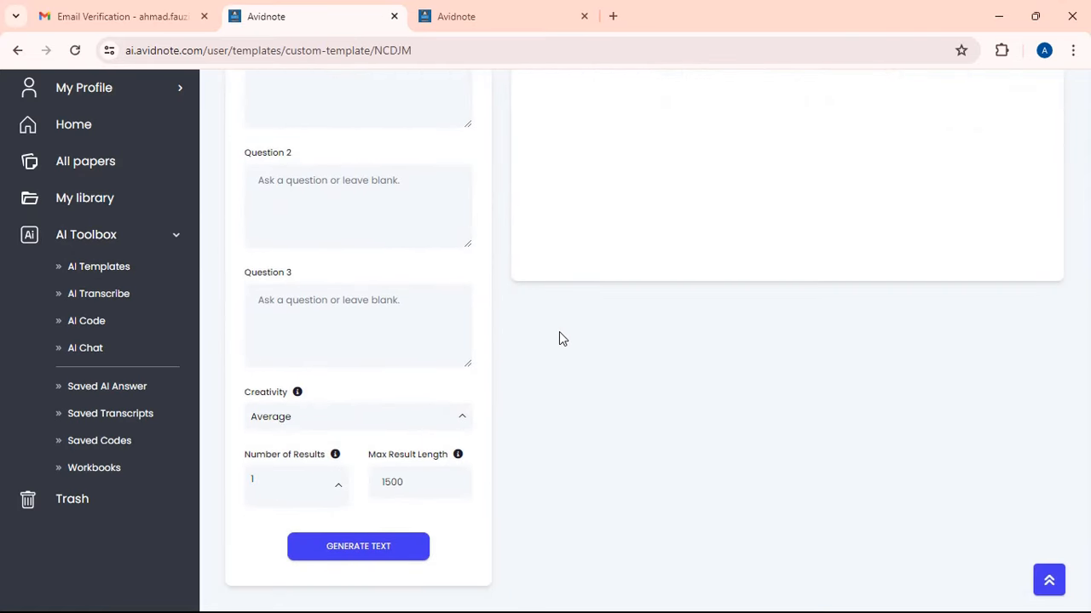
scroll(559, 339, "up", 5)
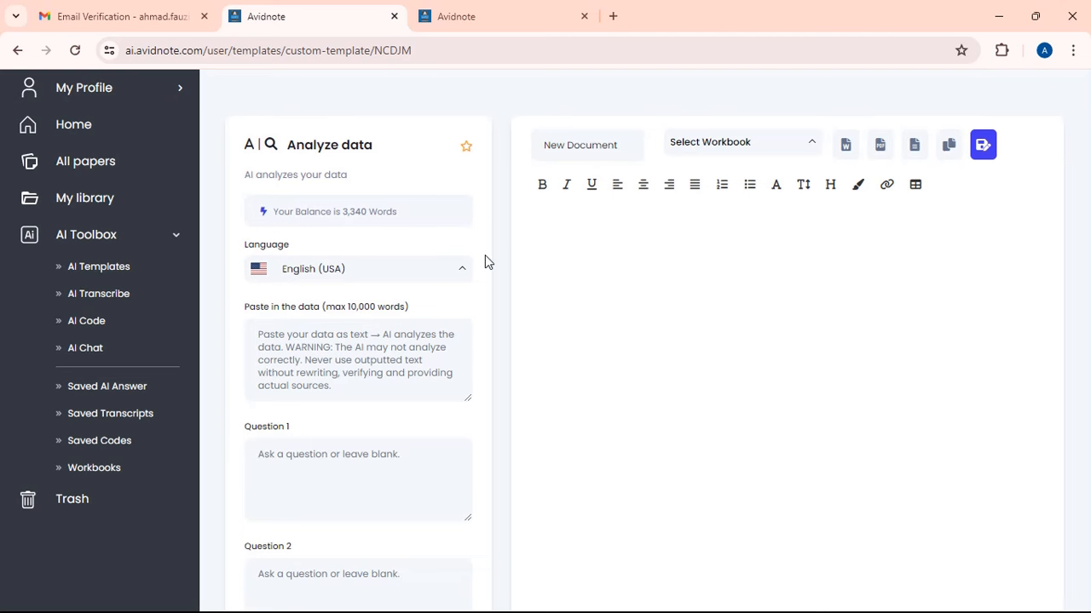
scroll(484, 255, "down", 1)
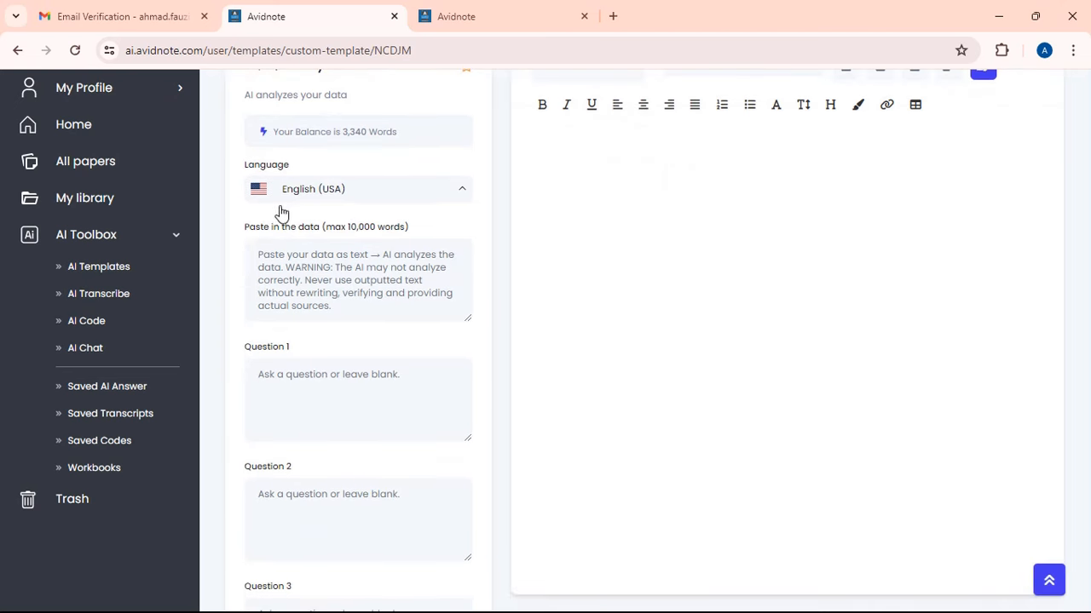
- Inspect the empty data box and Questions 1–3, then go back to the AI templates catalogue
left_click(264, 249)
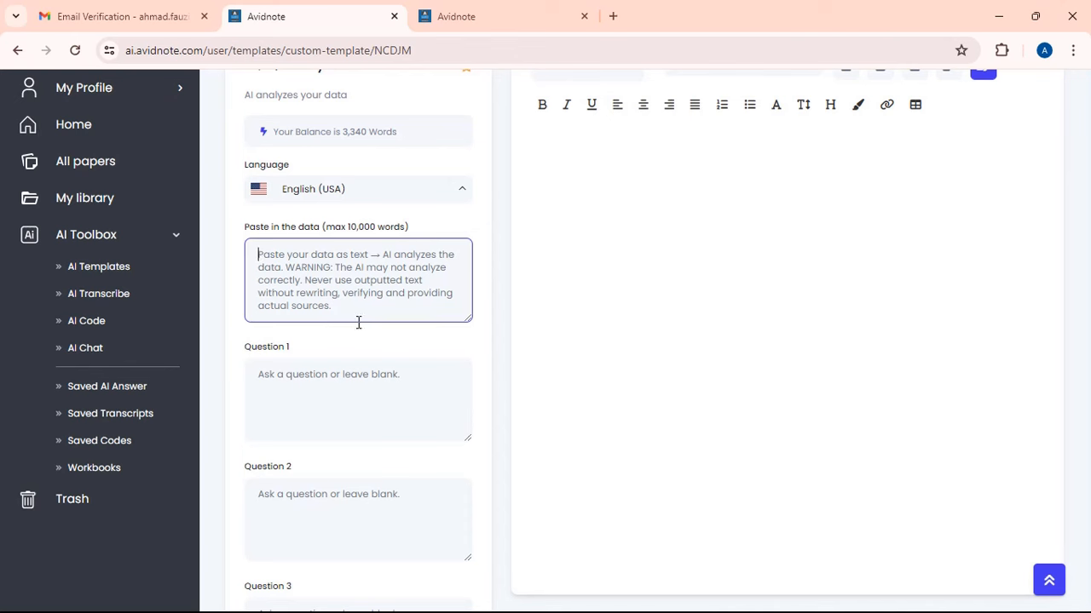
left_click(303, 372)
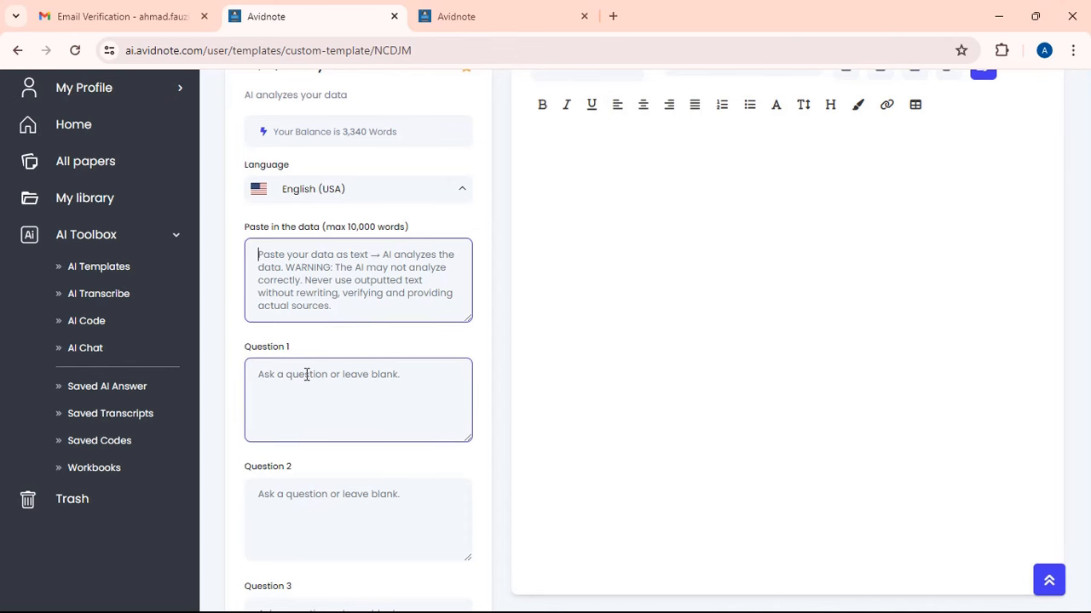
scroll(426, 396, "down", 2)
left_click(336, 370)
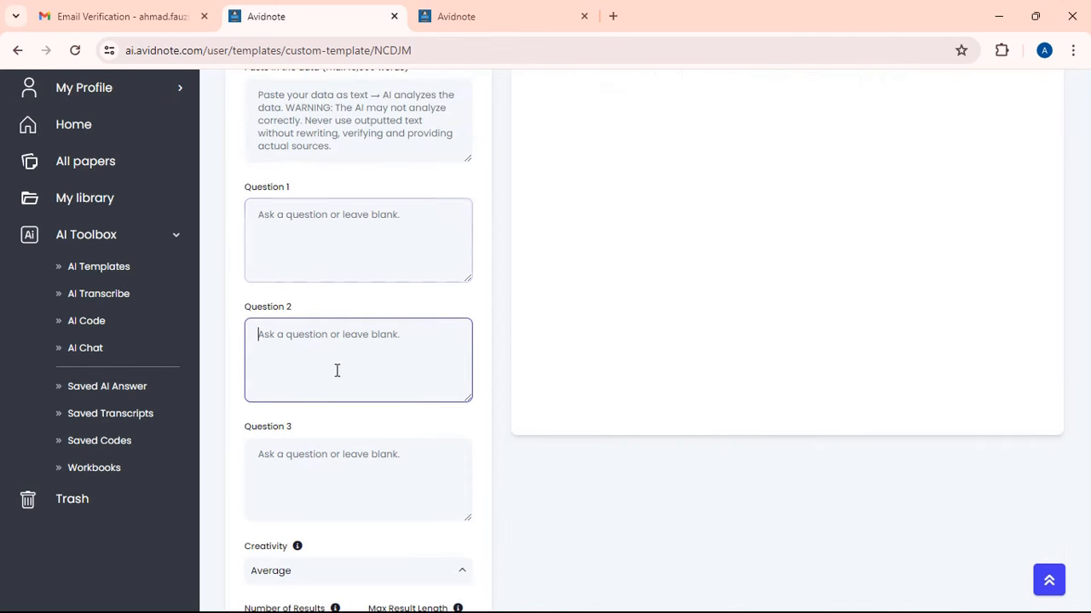
scroll(386, 409, "down", 1)
left_click(343, 377)
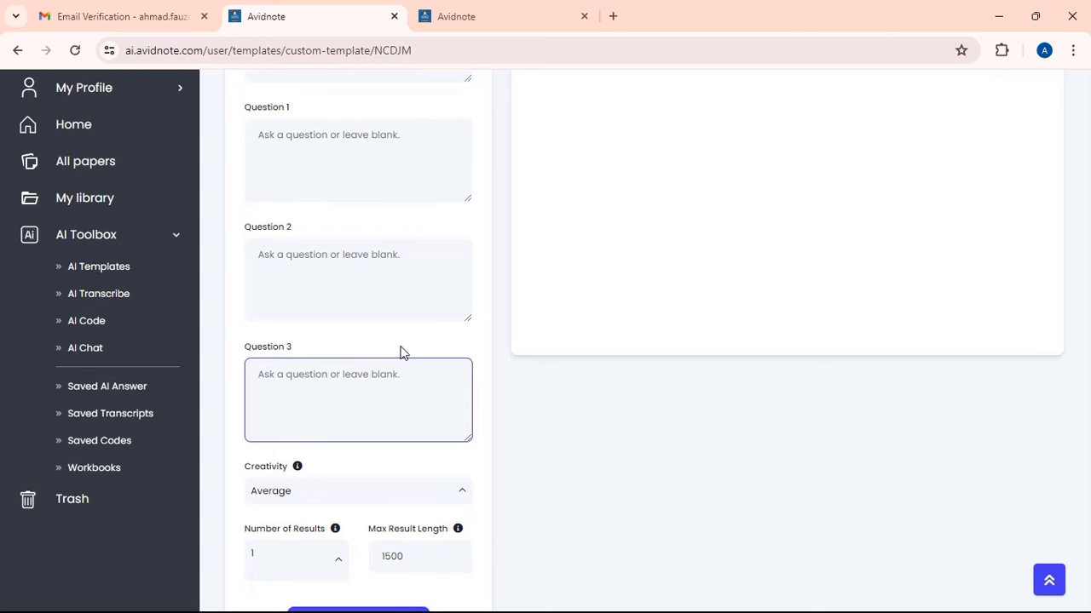
left_click(114, 265)
left_click(314, 287)
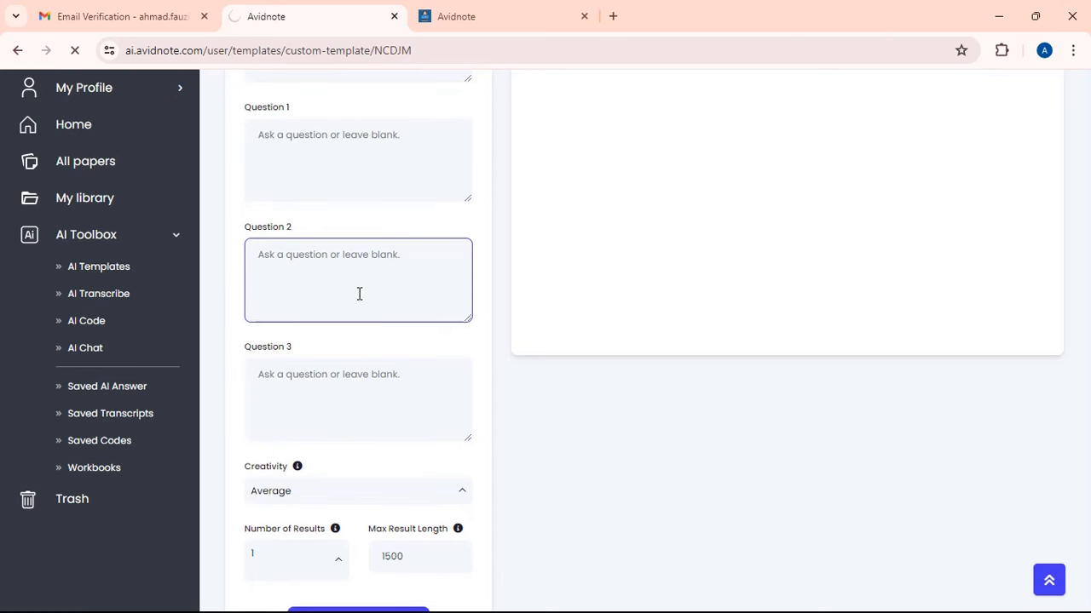
- Browse the Publish, Ask, Read, Write and Method template sections of the catalogue
scroll(517, 324, "down", 4)
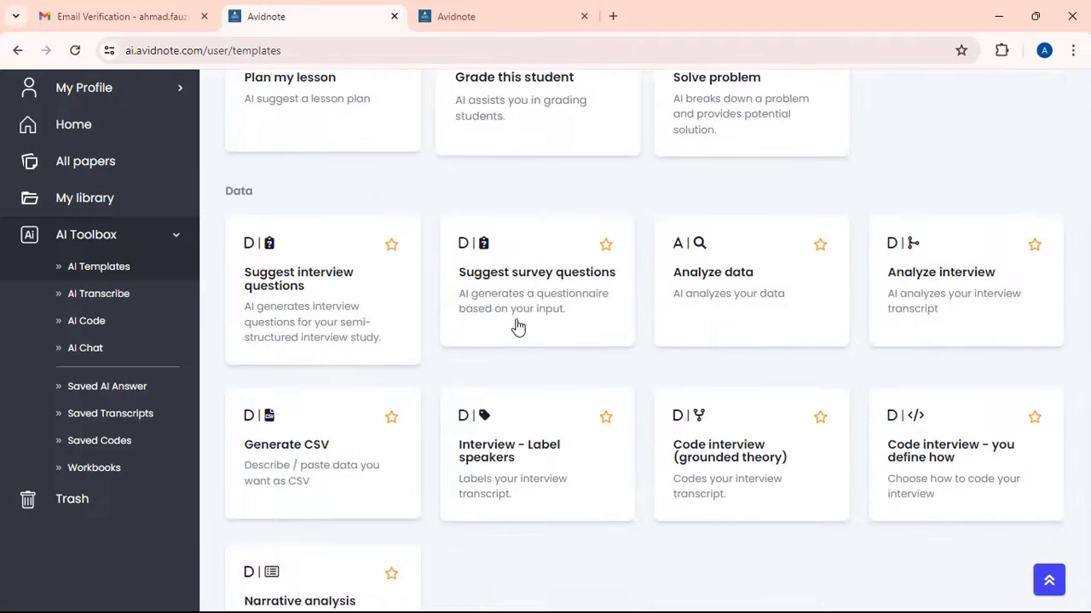
scroll(517, 327, "down", 7)
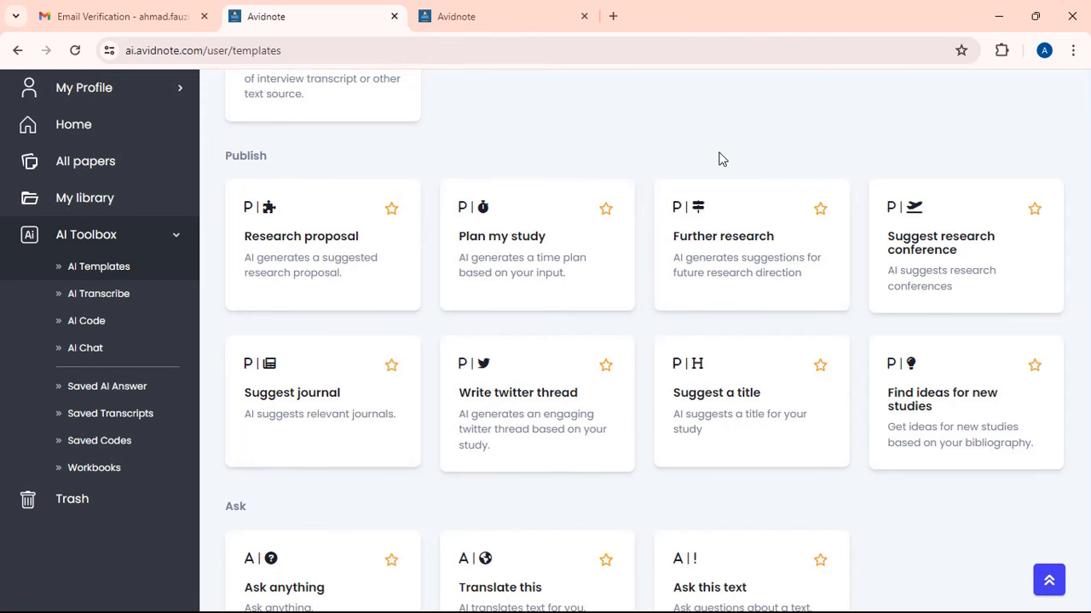
scroll(1047, 240, "down", 2)
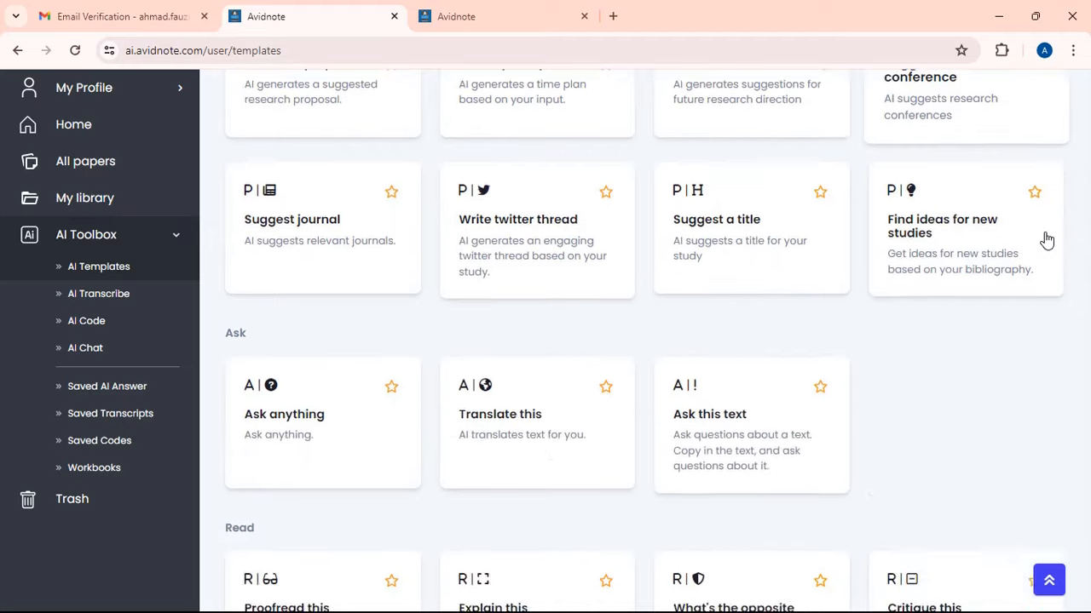
scroll(1046, 241, "down", 12)
scroll(1046, 239, "up", 5)
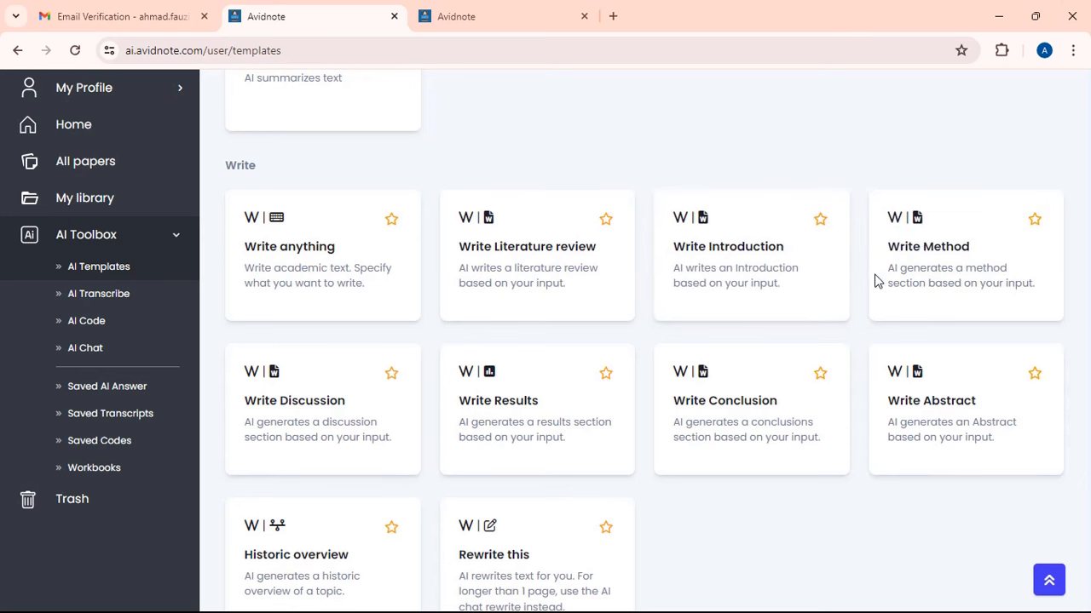
scroll(843, 426, "down", 3)
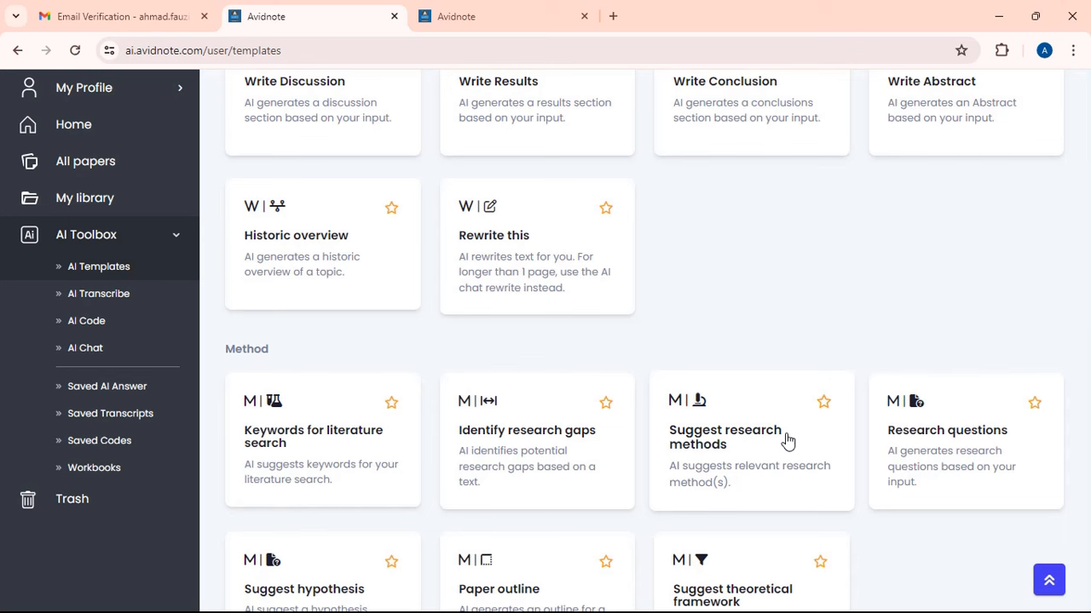
scroll(787, 439, "up", 2)
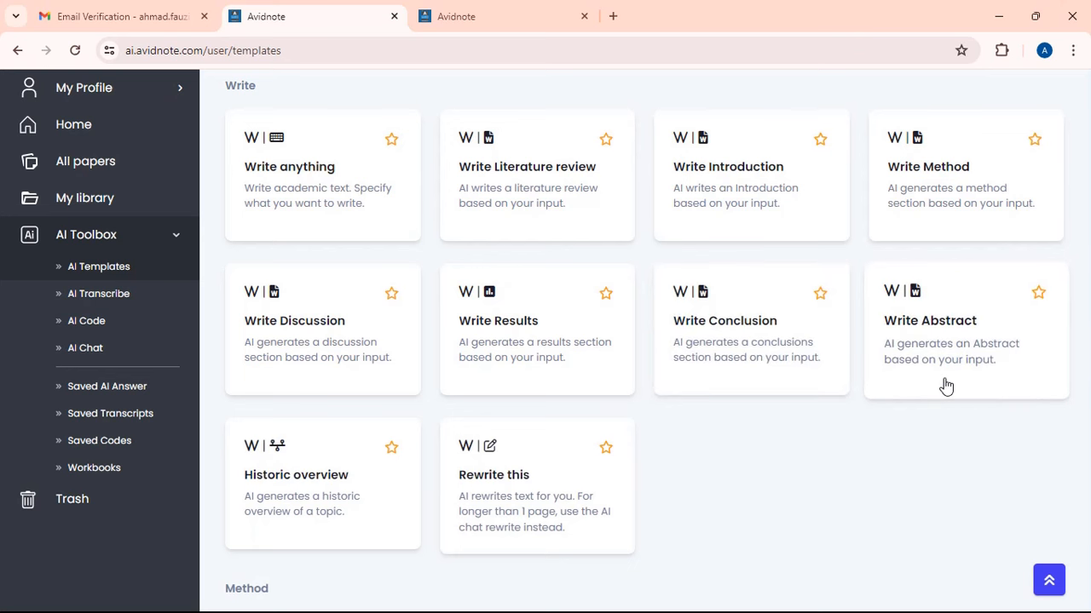
- Visit AI Transcribe, then open the AI Code Generator set to Python
scroll(818, 410, "up", 5)
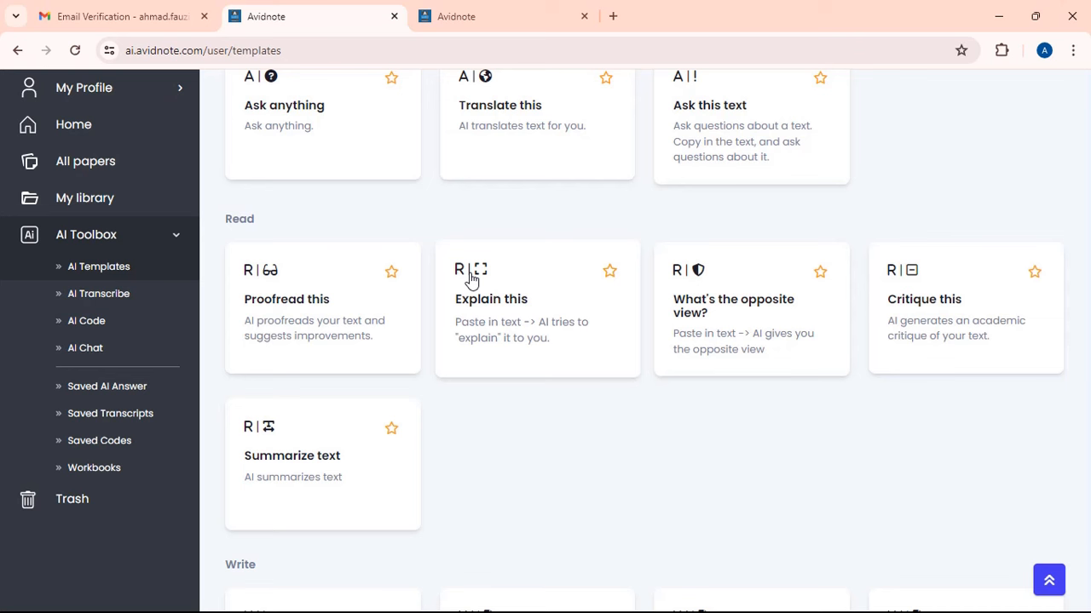
left_click(130, 298)
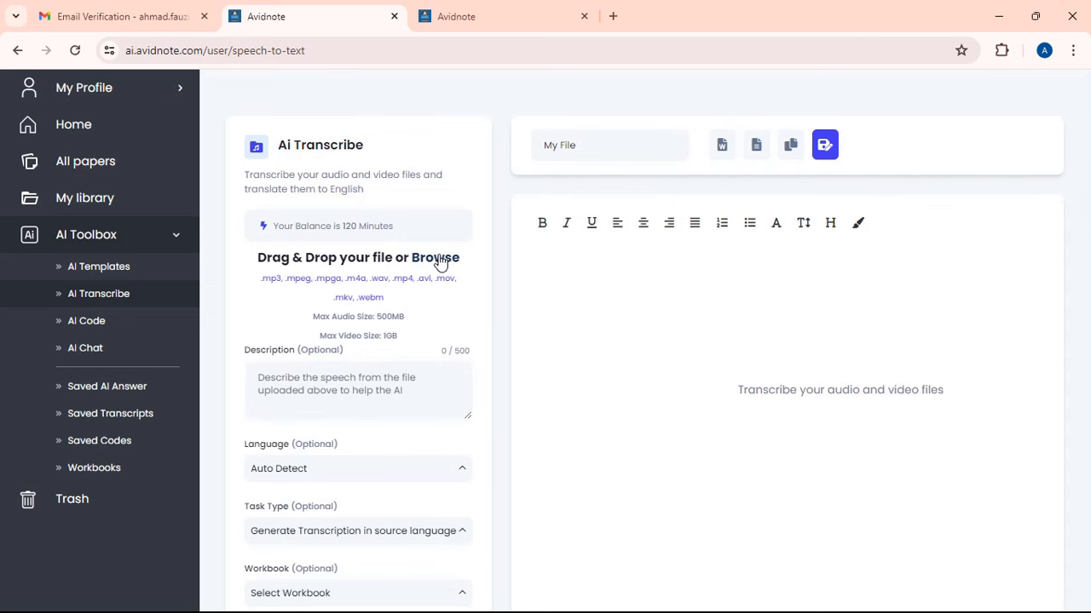
left_click(125, 326)
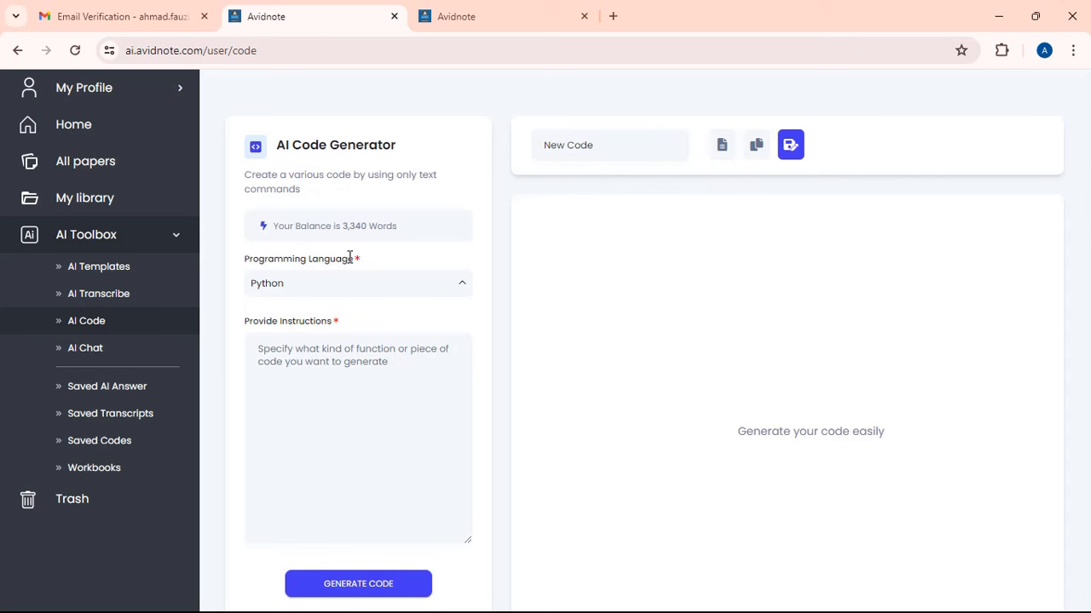
left_click(318, 288)
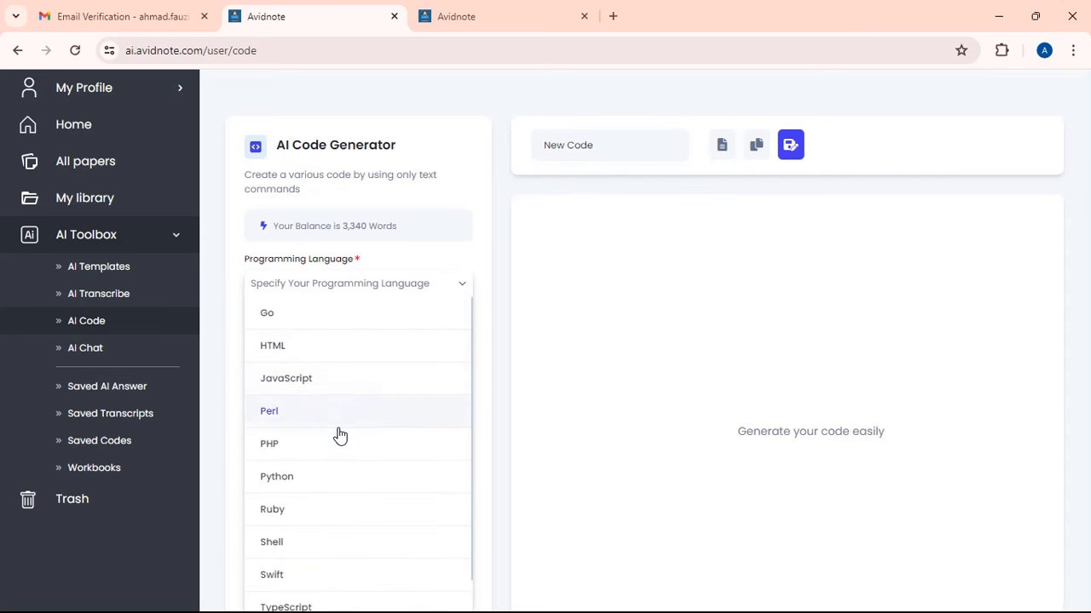
scroll(338, 435, "down", 2)
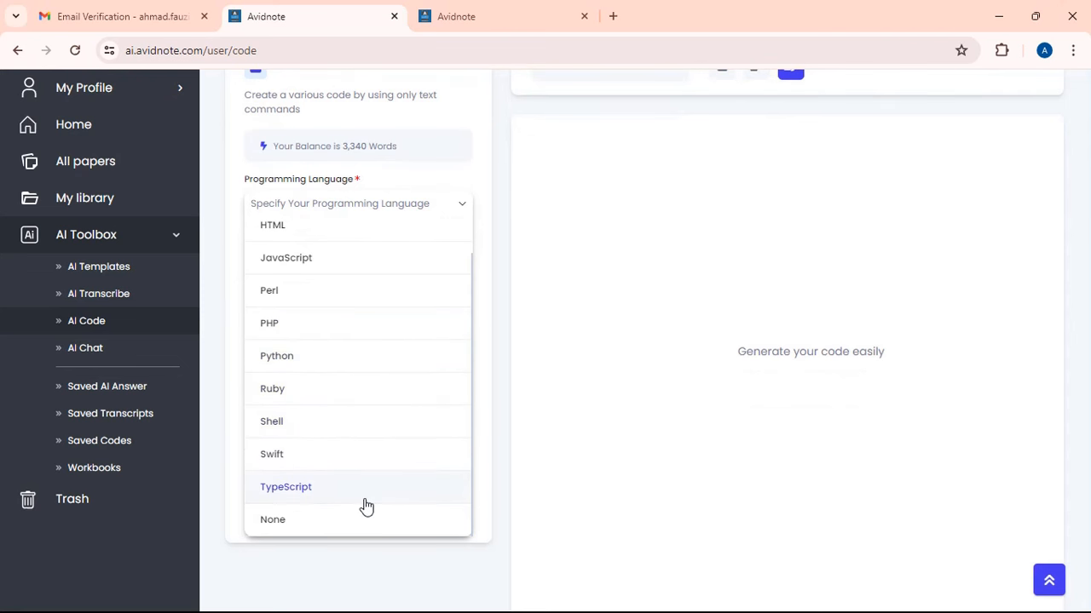
left_click(409, 356)
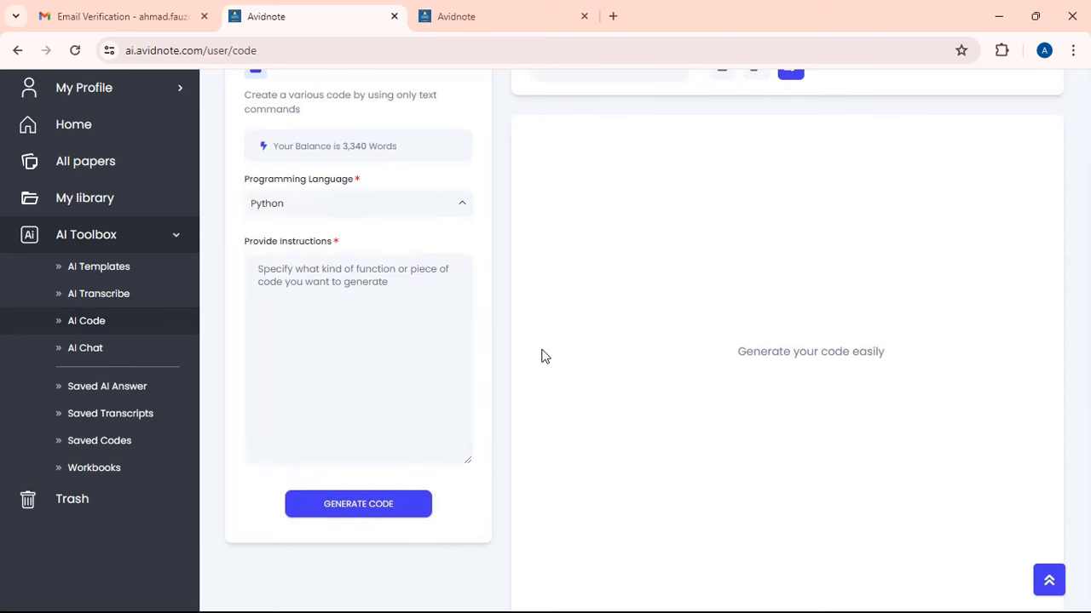
left_click(110, 352)
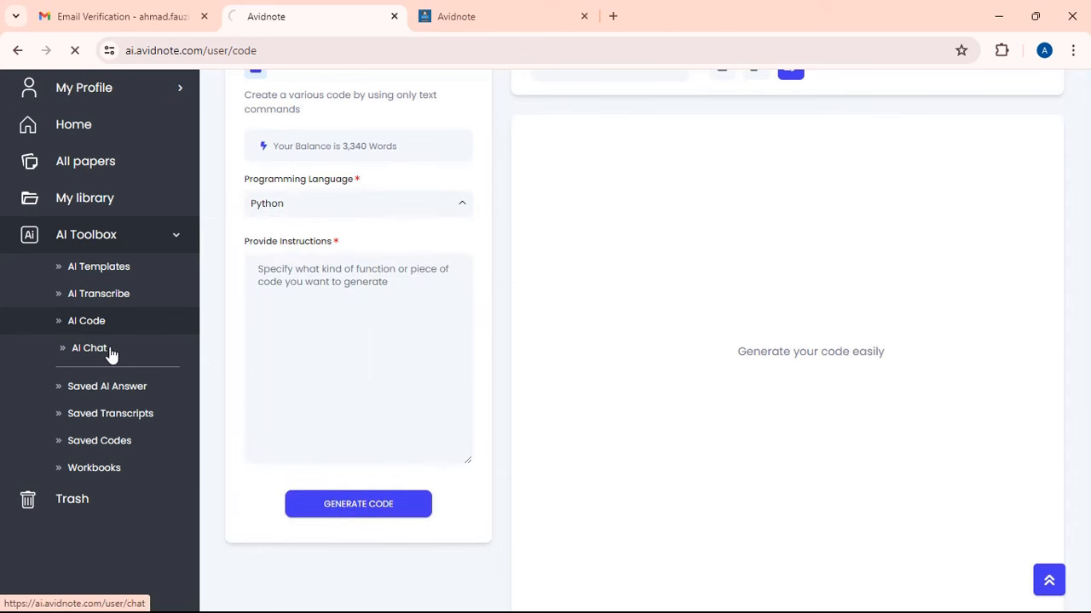